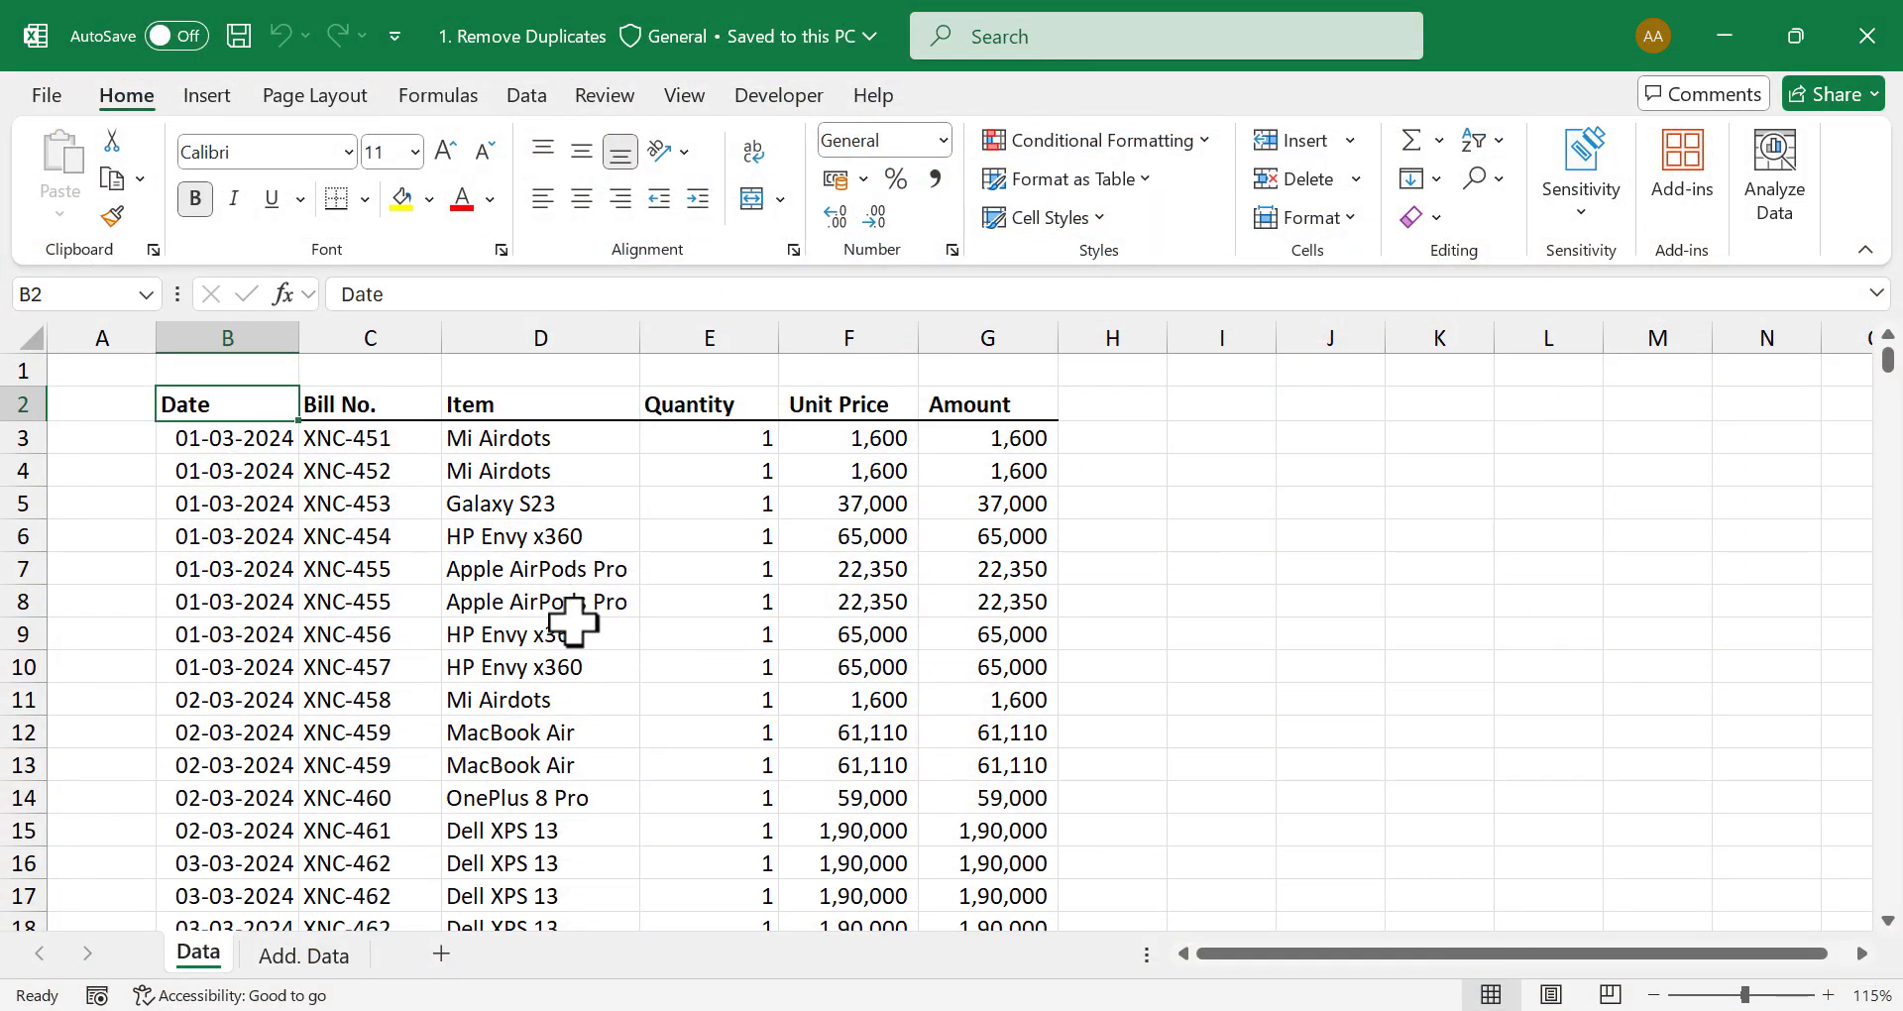
# Step: Browse the bill table, jumping from the Date column to the last bill and back to the top
pyautogui.scroll(-7, 555, 516)
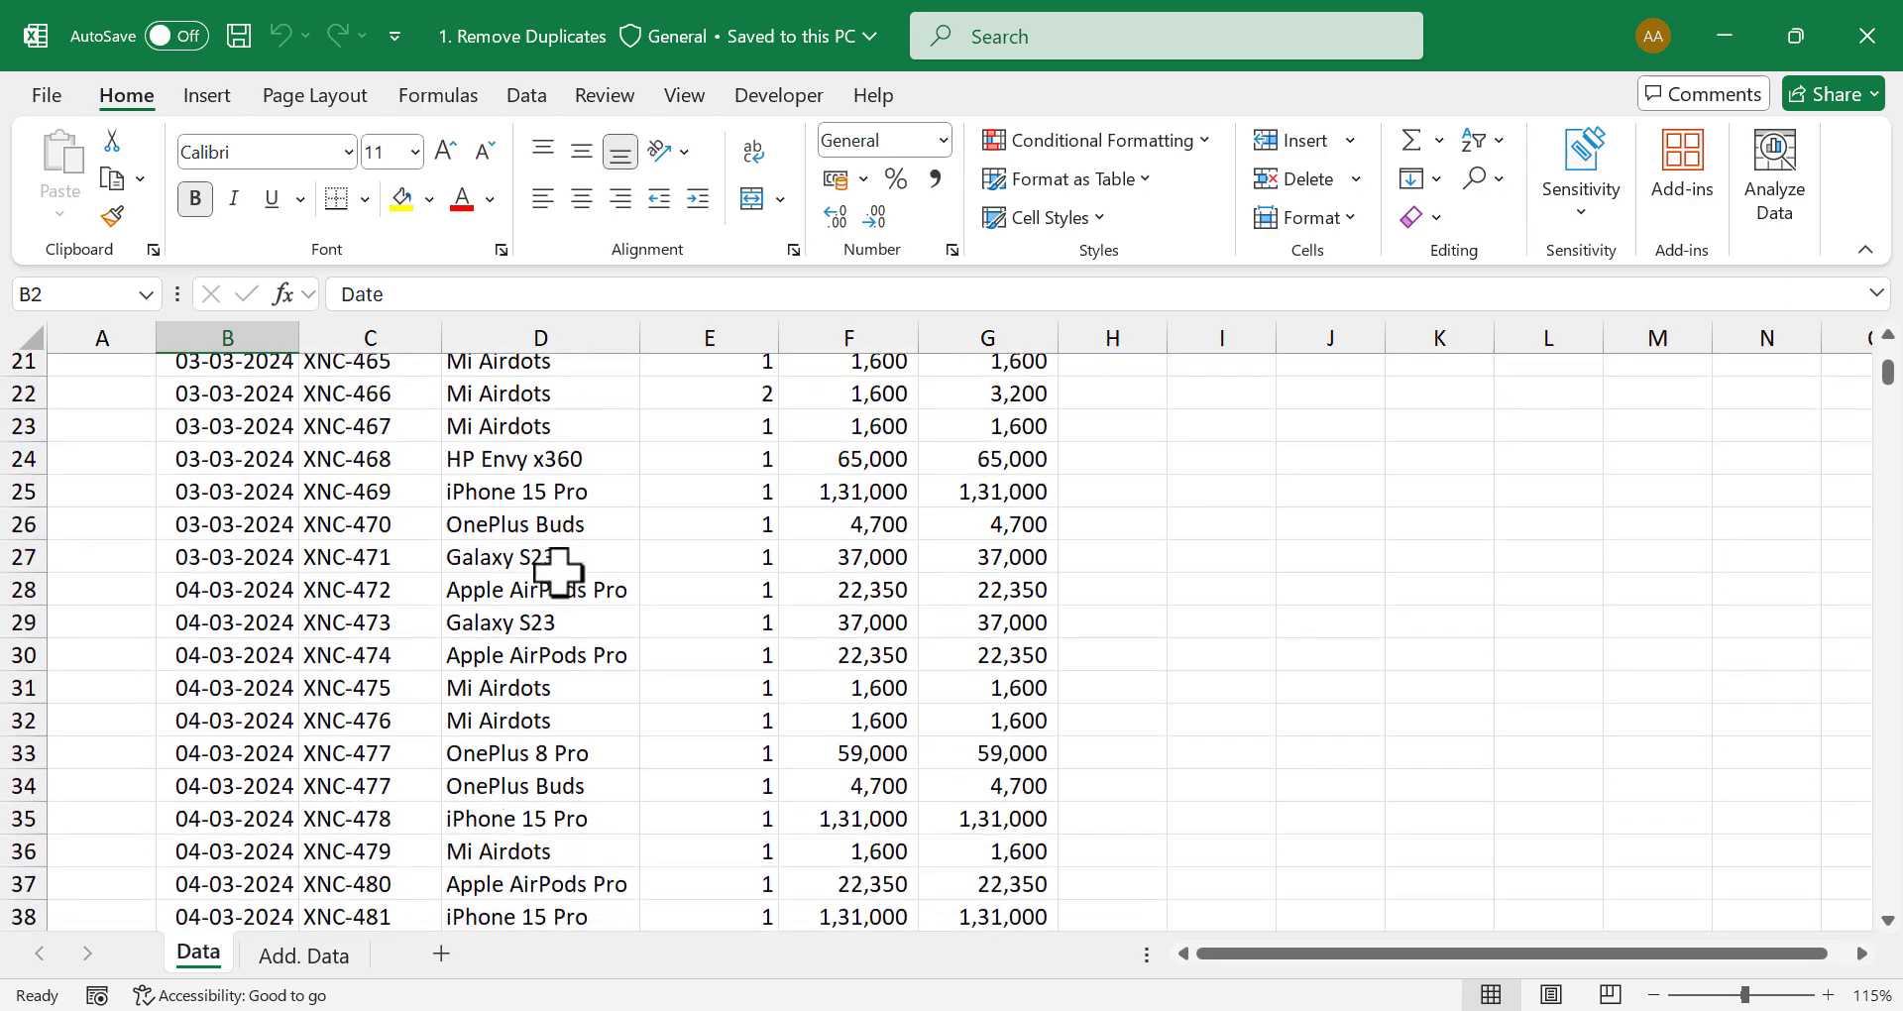
pyautogui.scroll(-20, 558, 572)
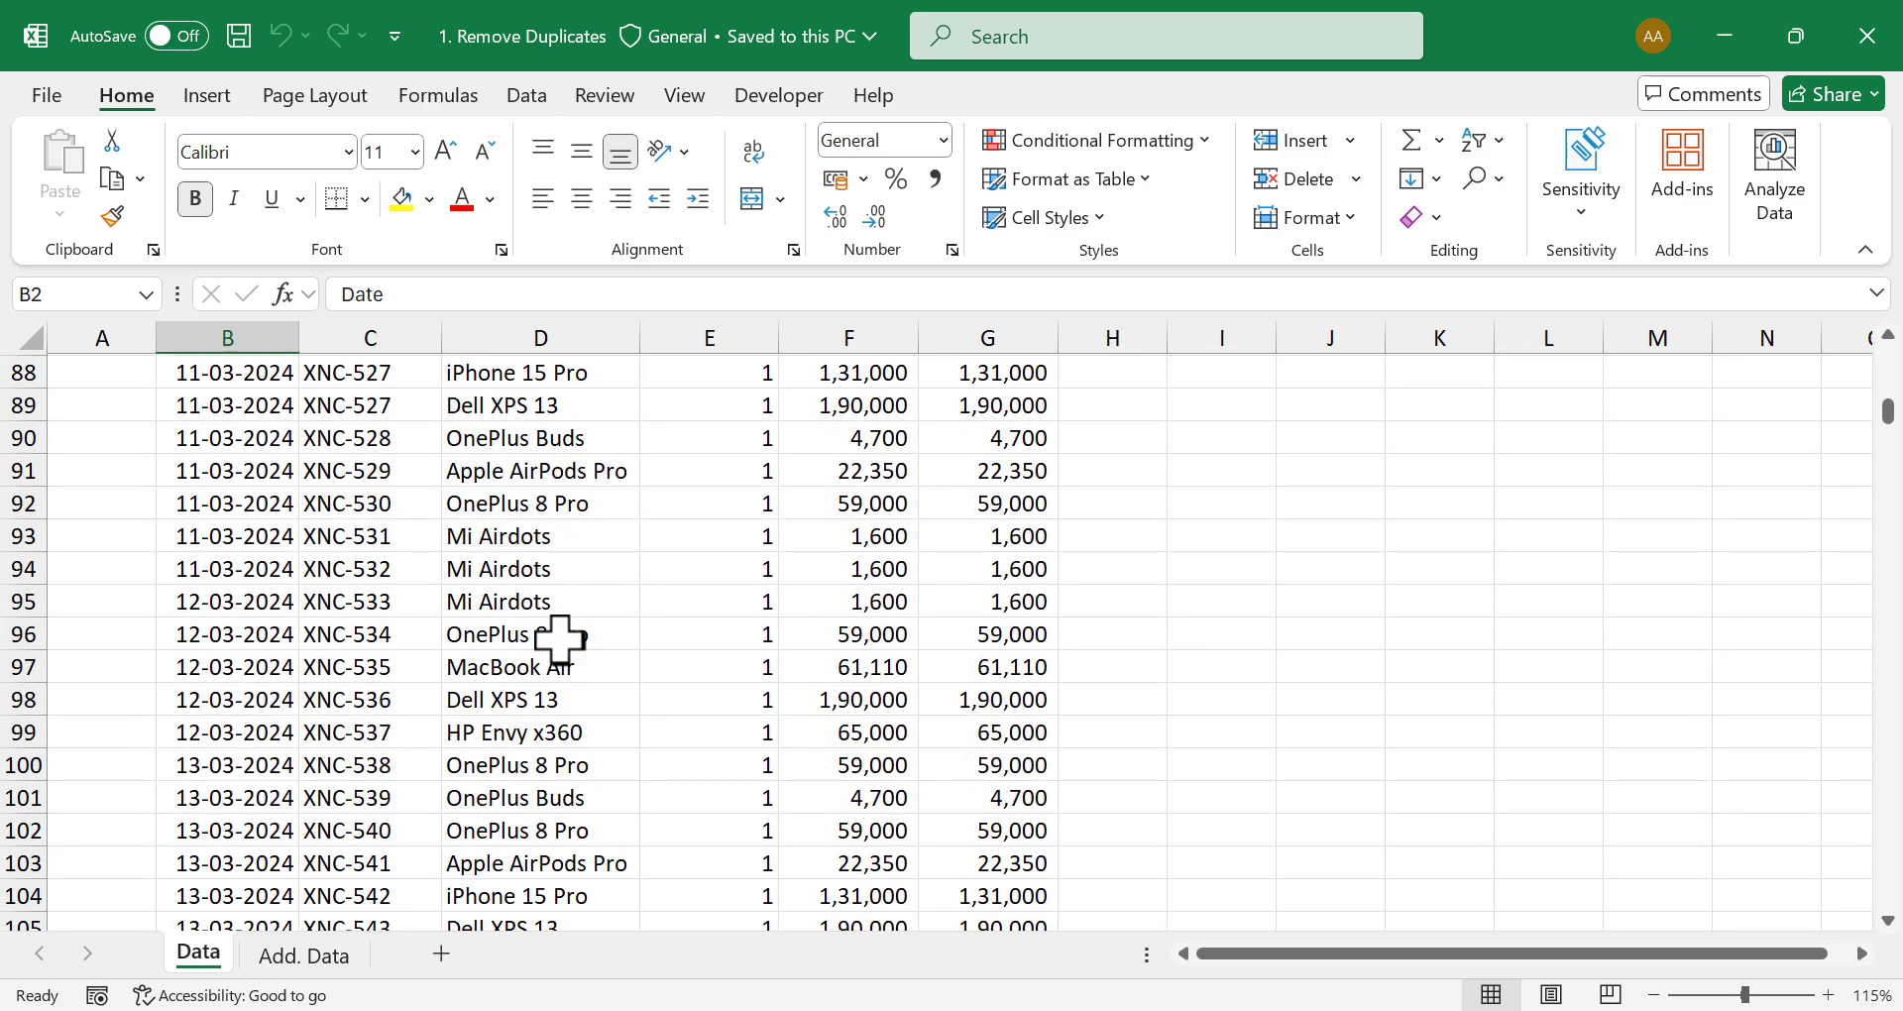
pyautogui.scroll(-13, 558, 635)
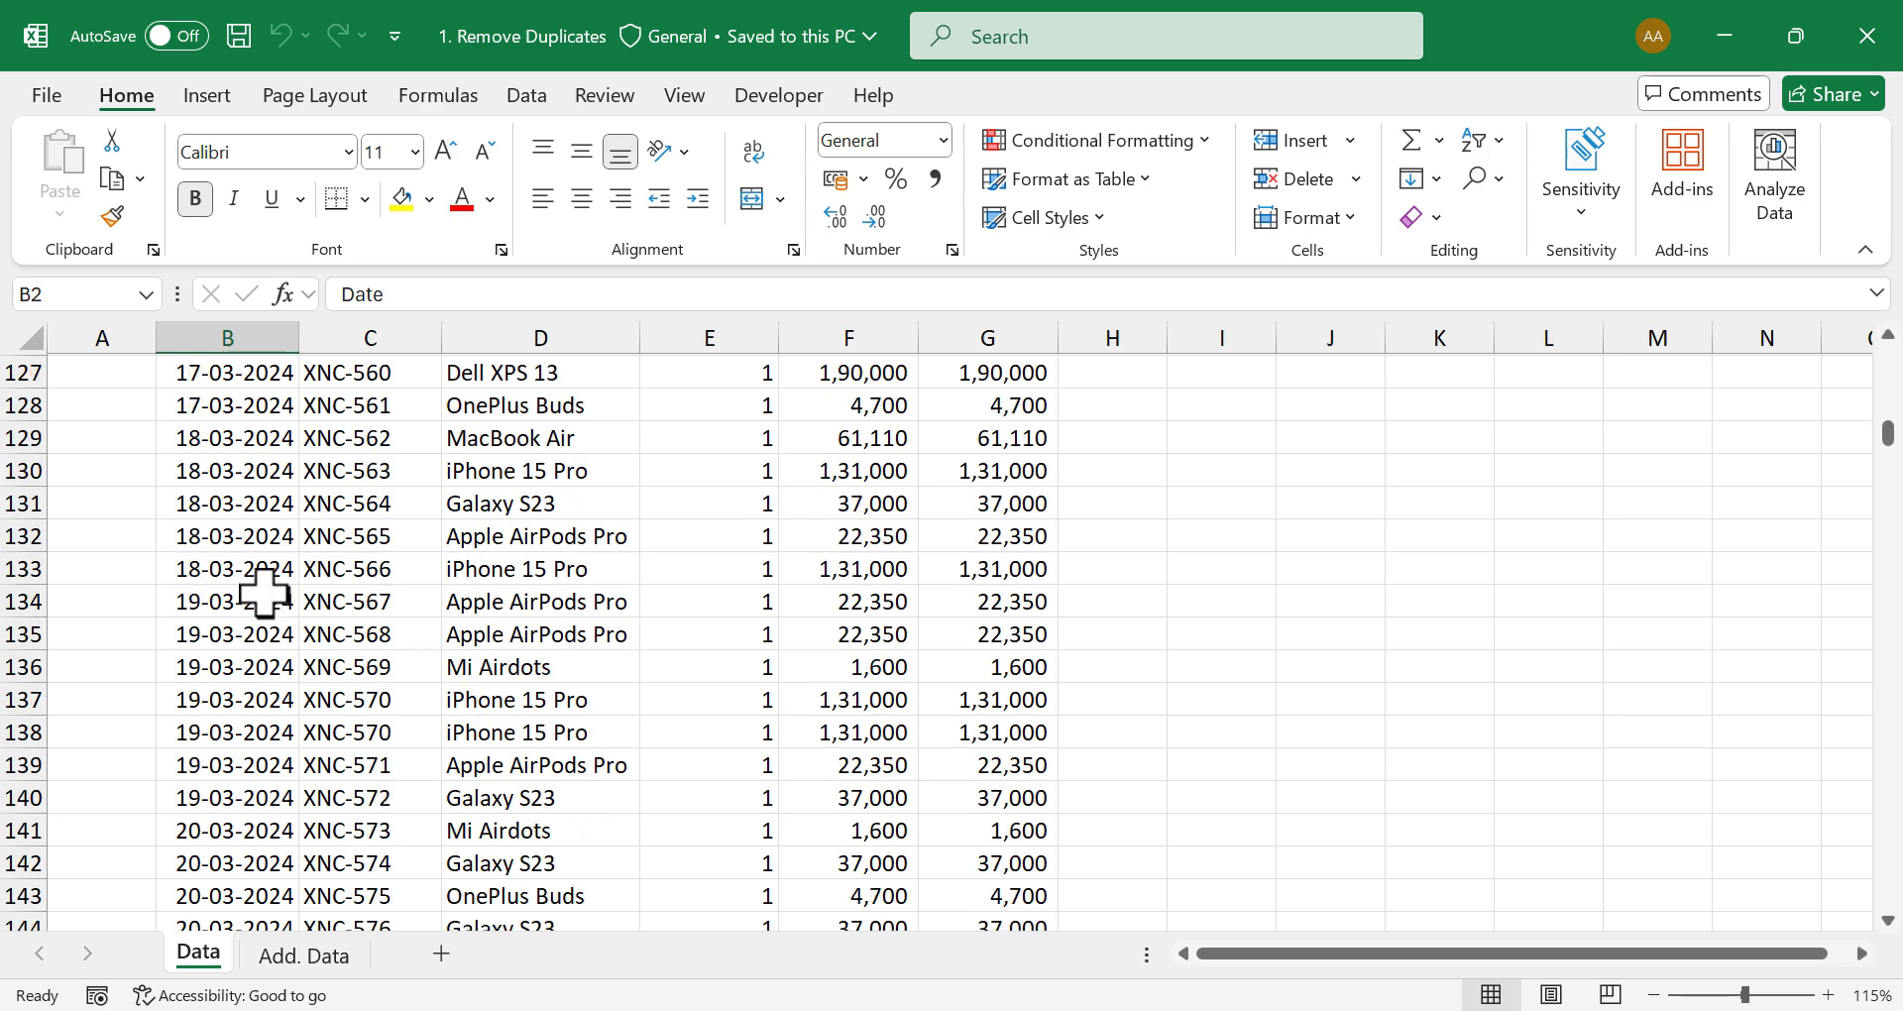
pyautogui.scroll(-20, 265, 591)
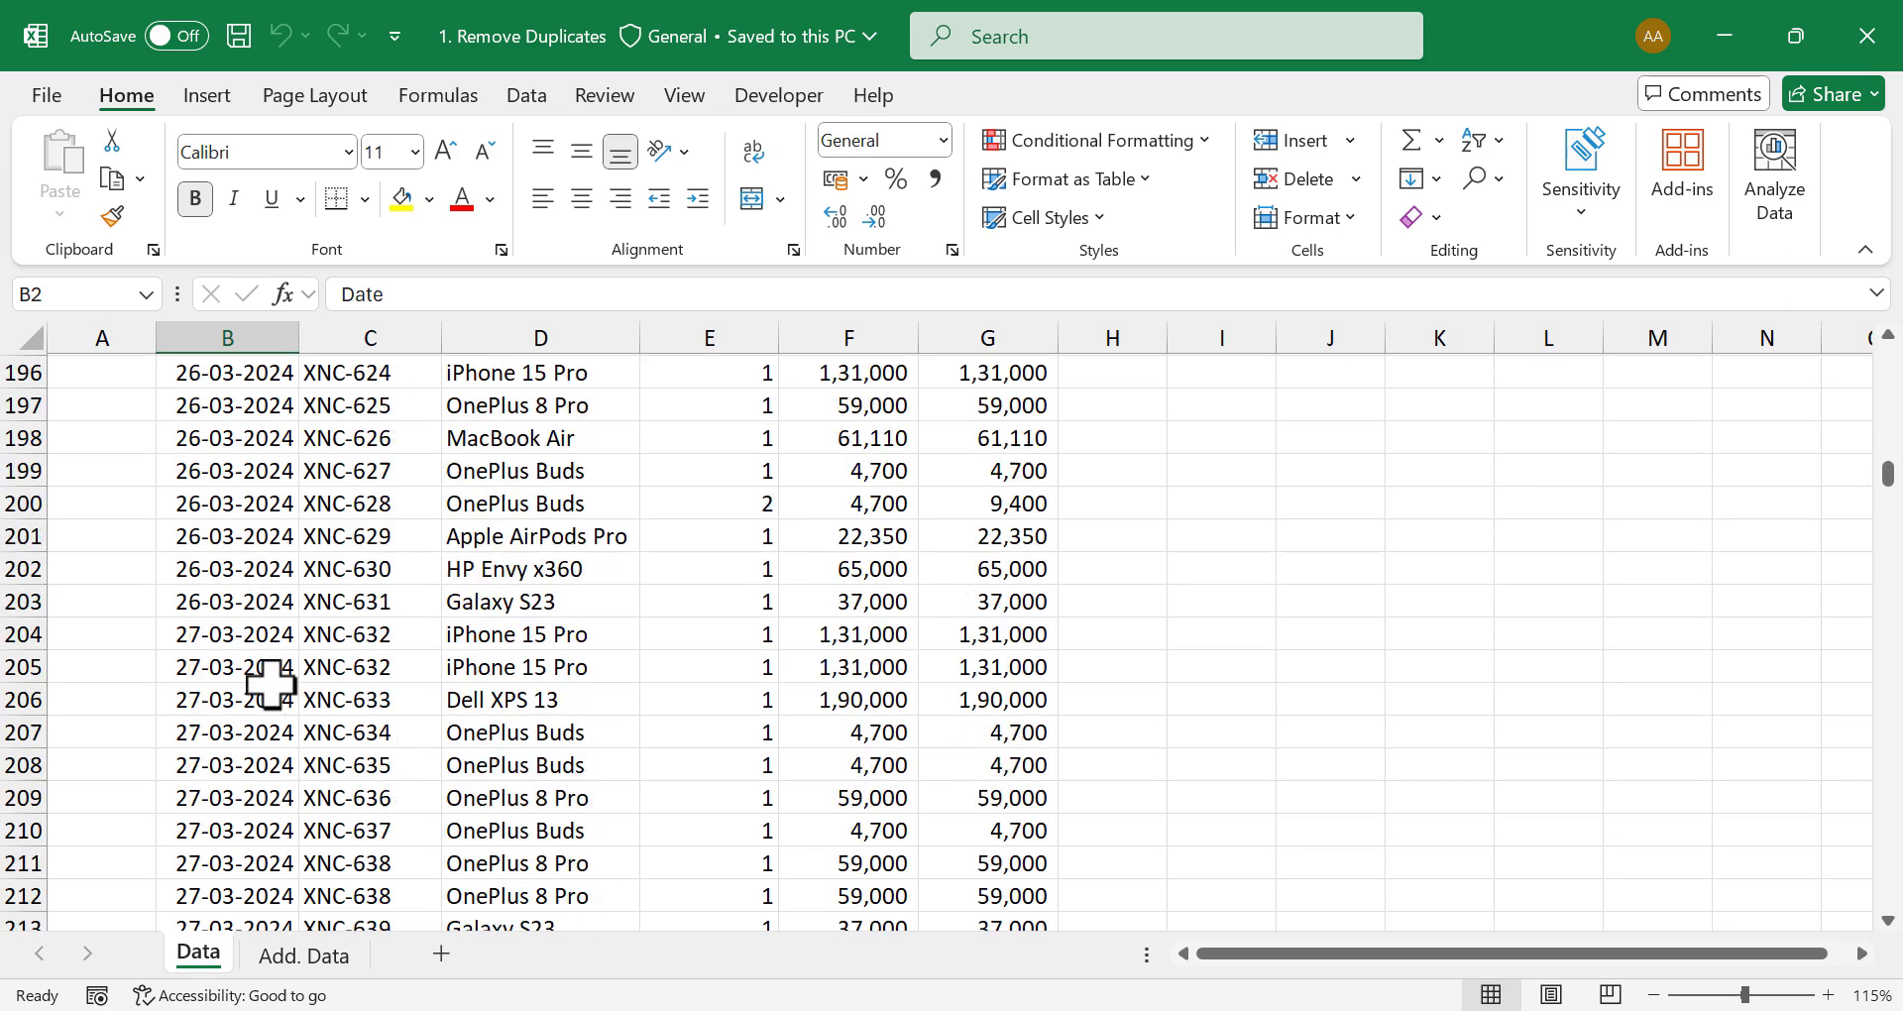
pyautogui.scroll(-20, 270, 683)
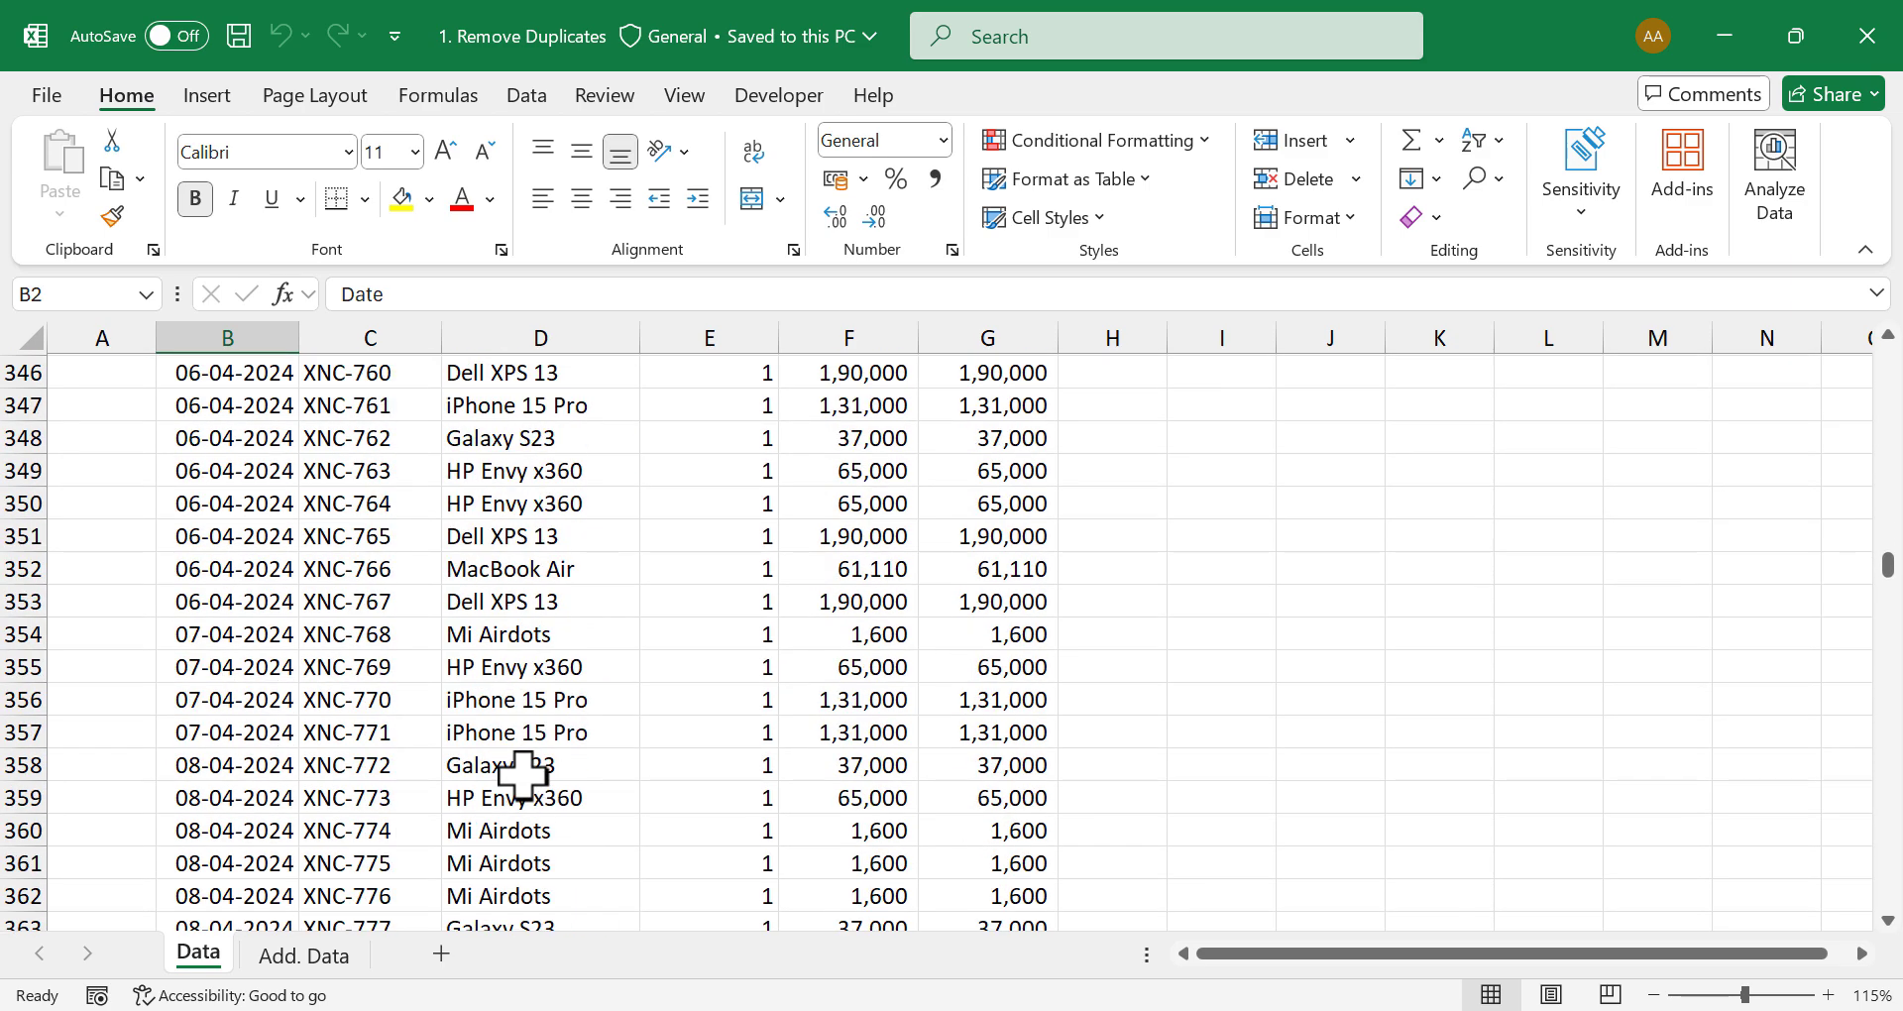
pyautogui.moveTo(1889, 584); pyautogui.dragTo(1879, 337)
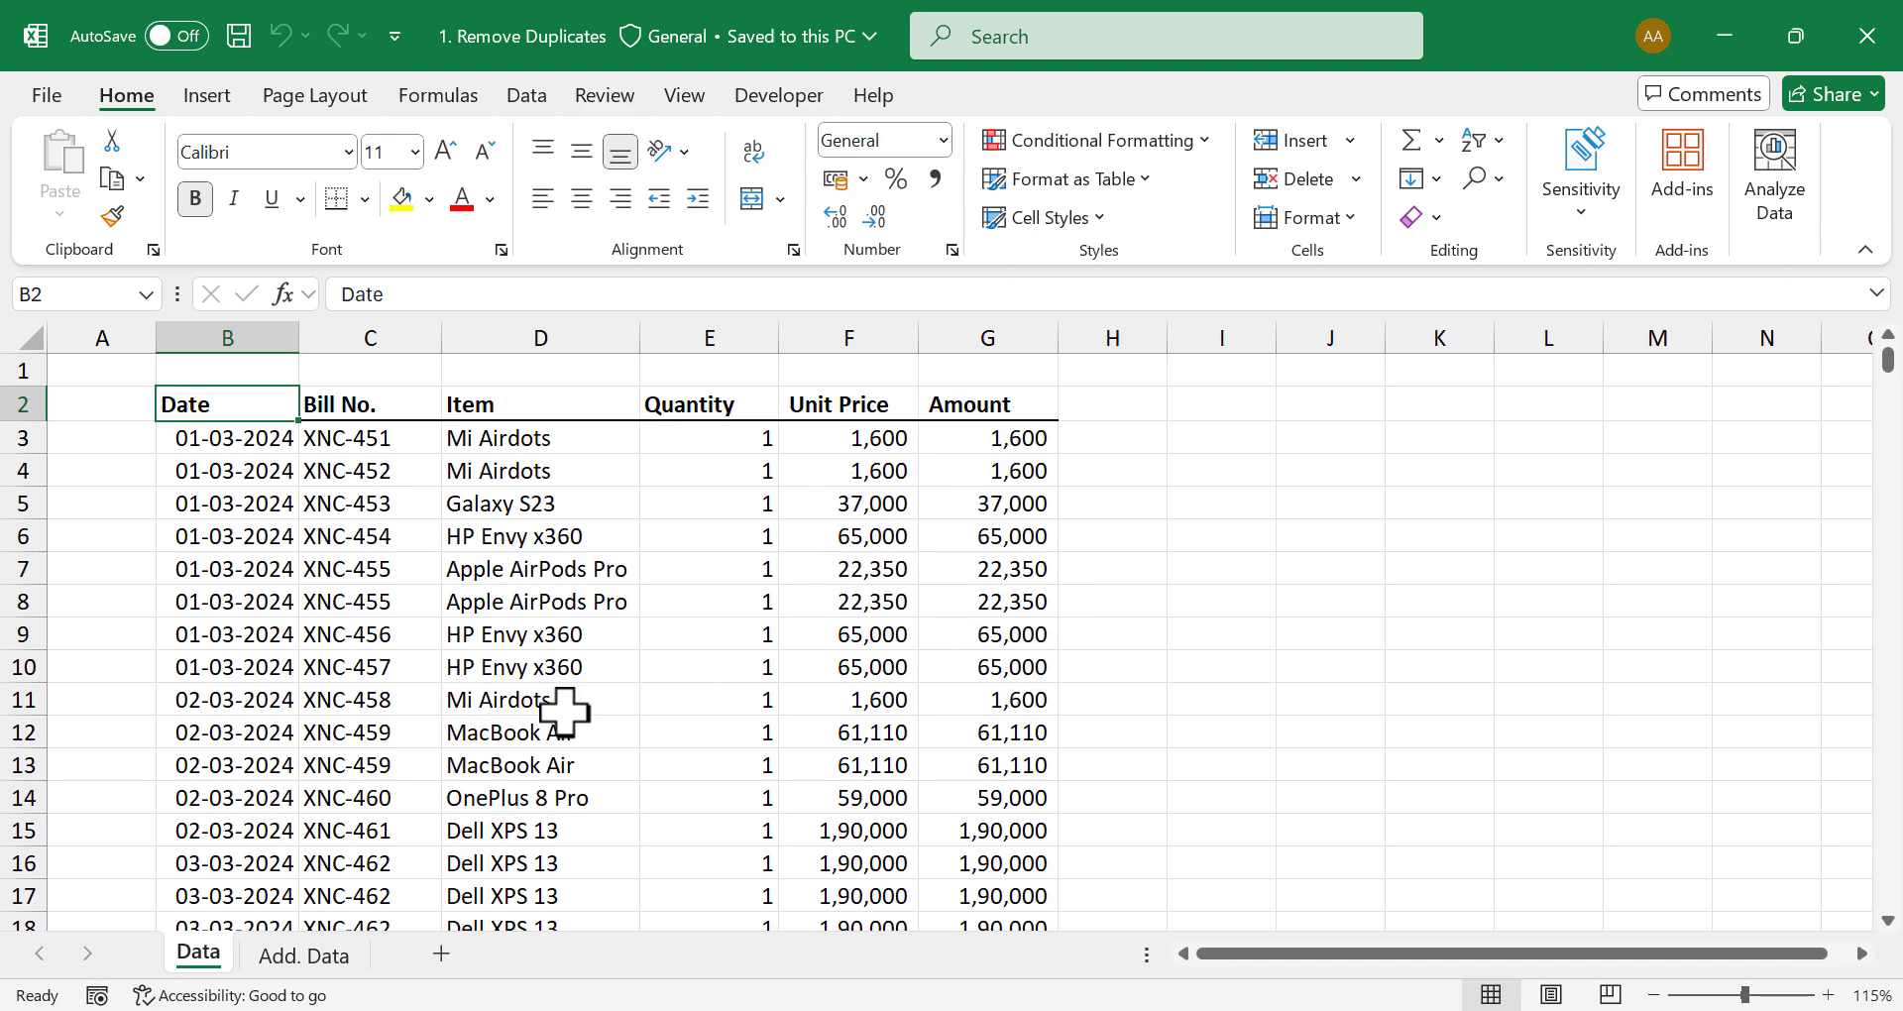
pyautogui.click(255, 609)
pyautogui.hotkey('ctrl', 'Down')
pyautogui.scroll(-2, 269, 624)
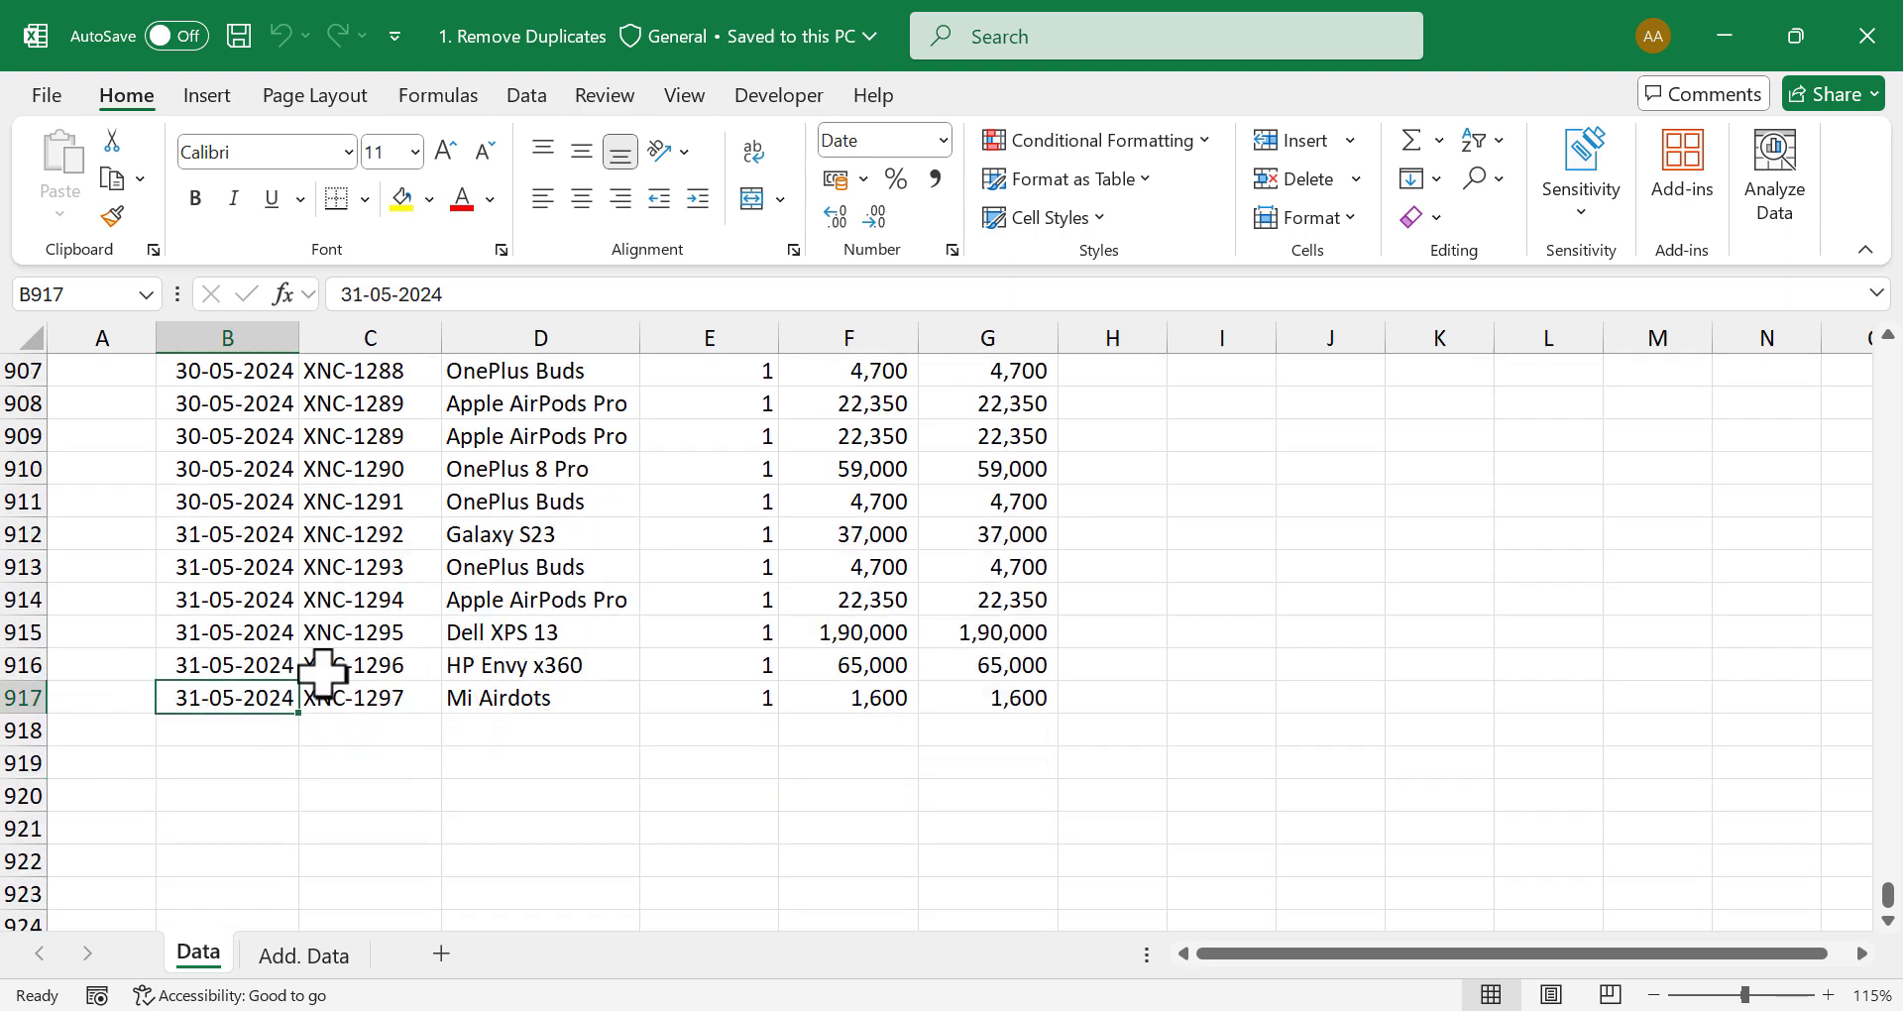
pyautogui.hotkey('ctrl', 'Up')
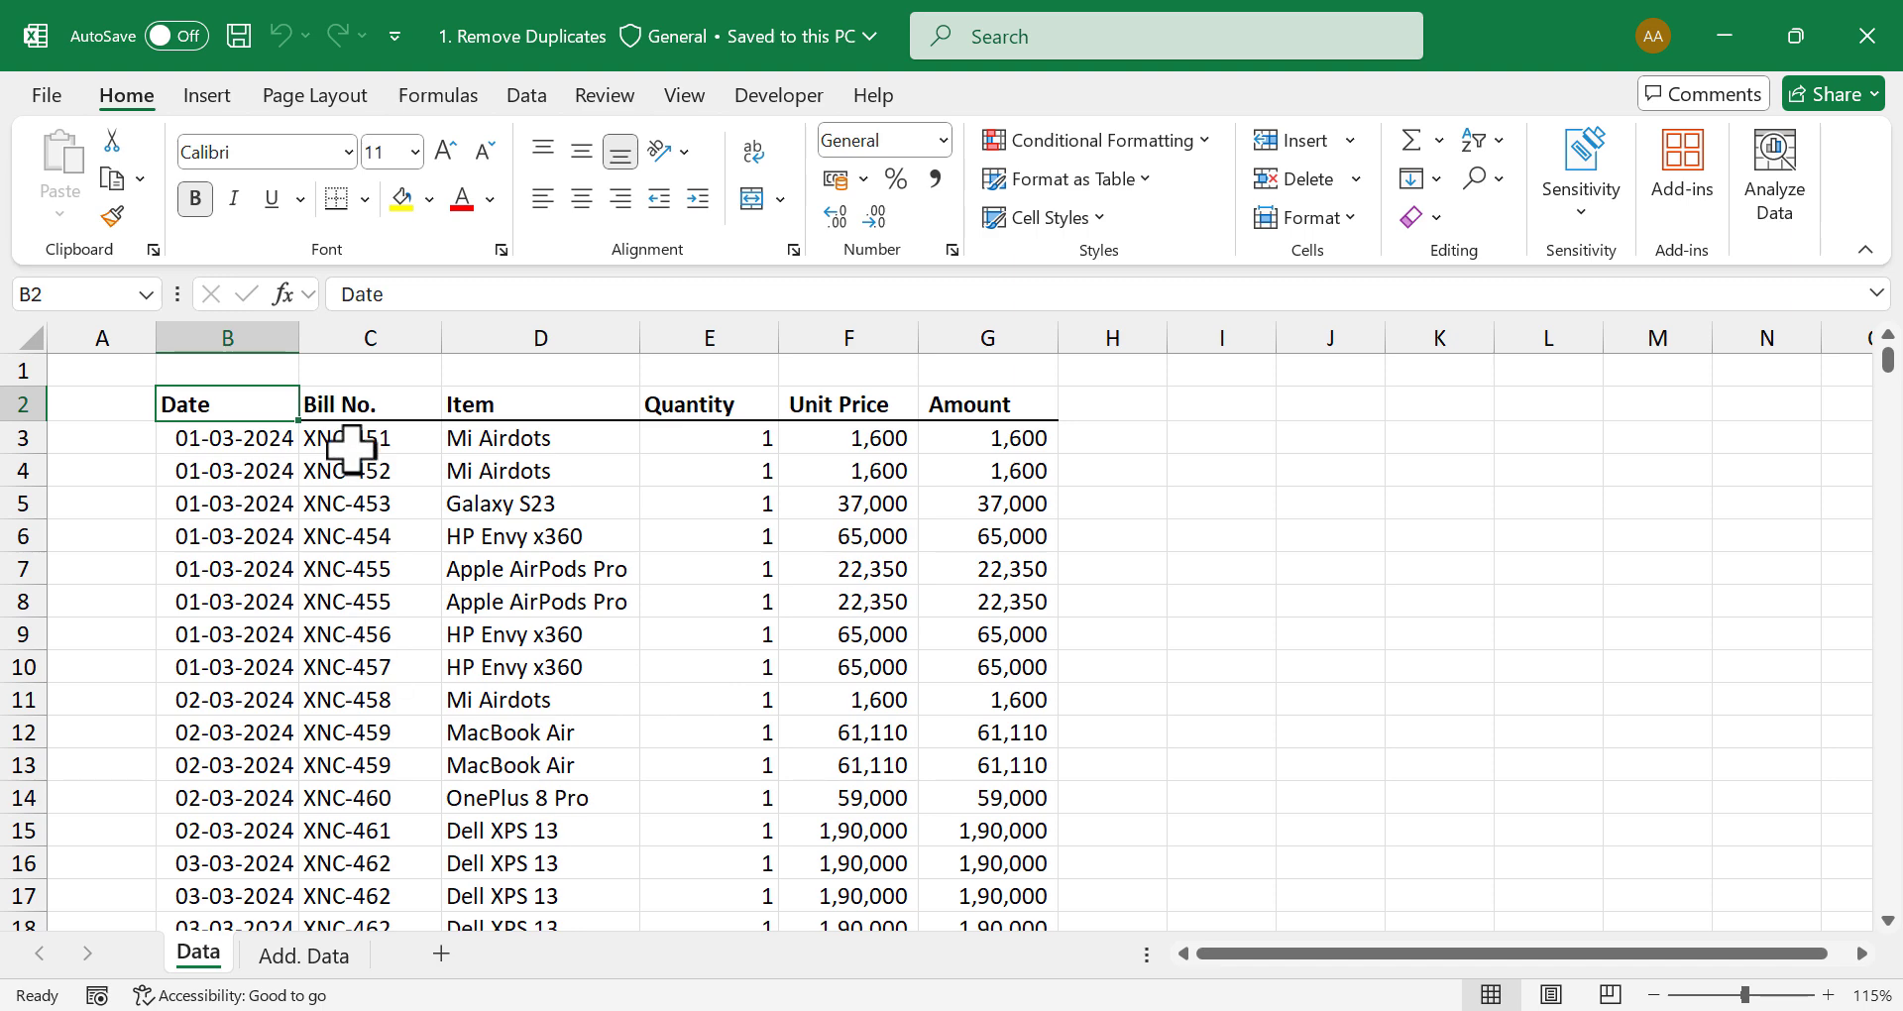
# Step: Highlight duplicate values in Bill No. column C with Light Red Fill and dark red text
pyautogui.scroll(-4, 459, 753)
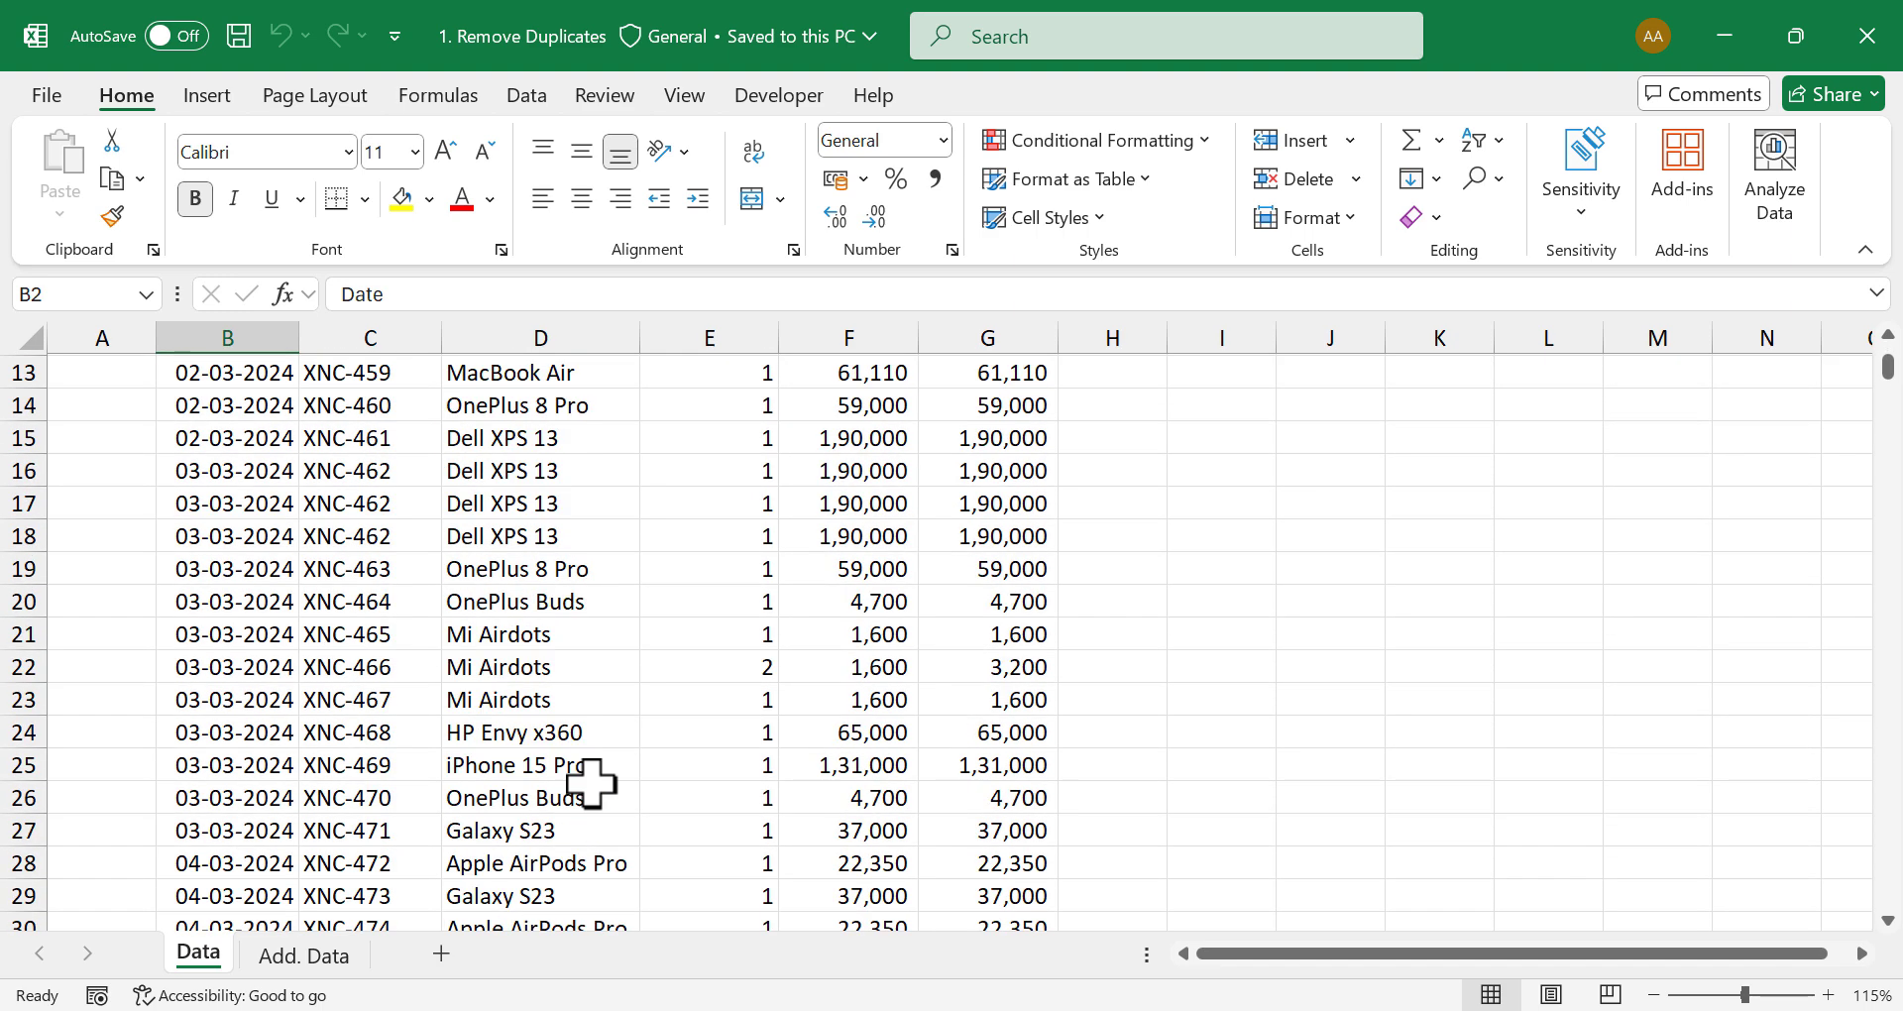
pyautogui.scroll(-5, 388, 635)
pyautogui.scroll(-8, 388, 674)
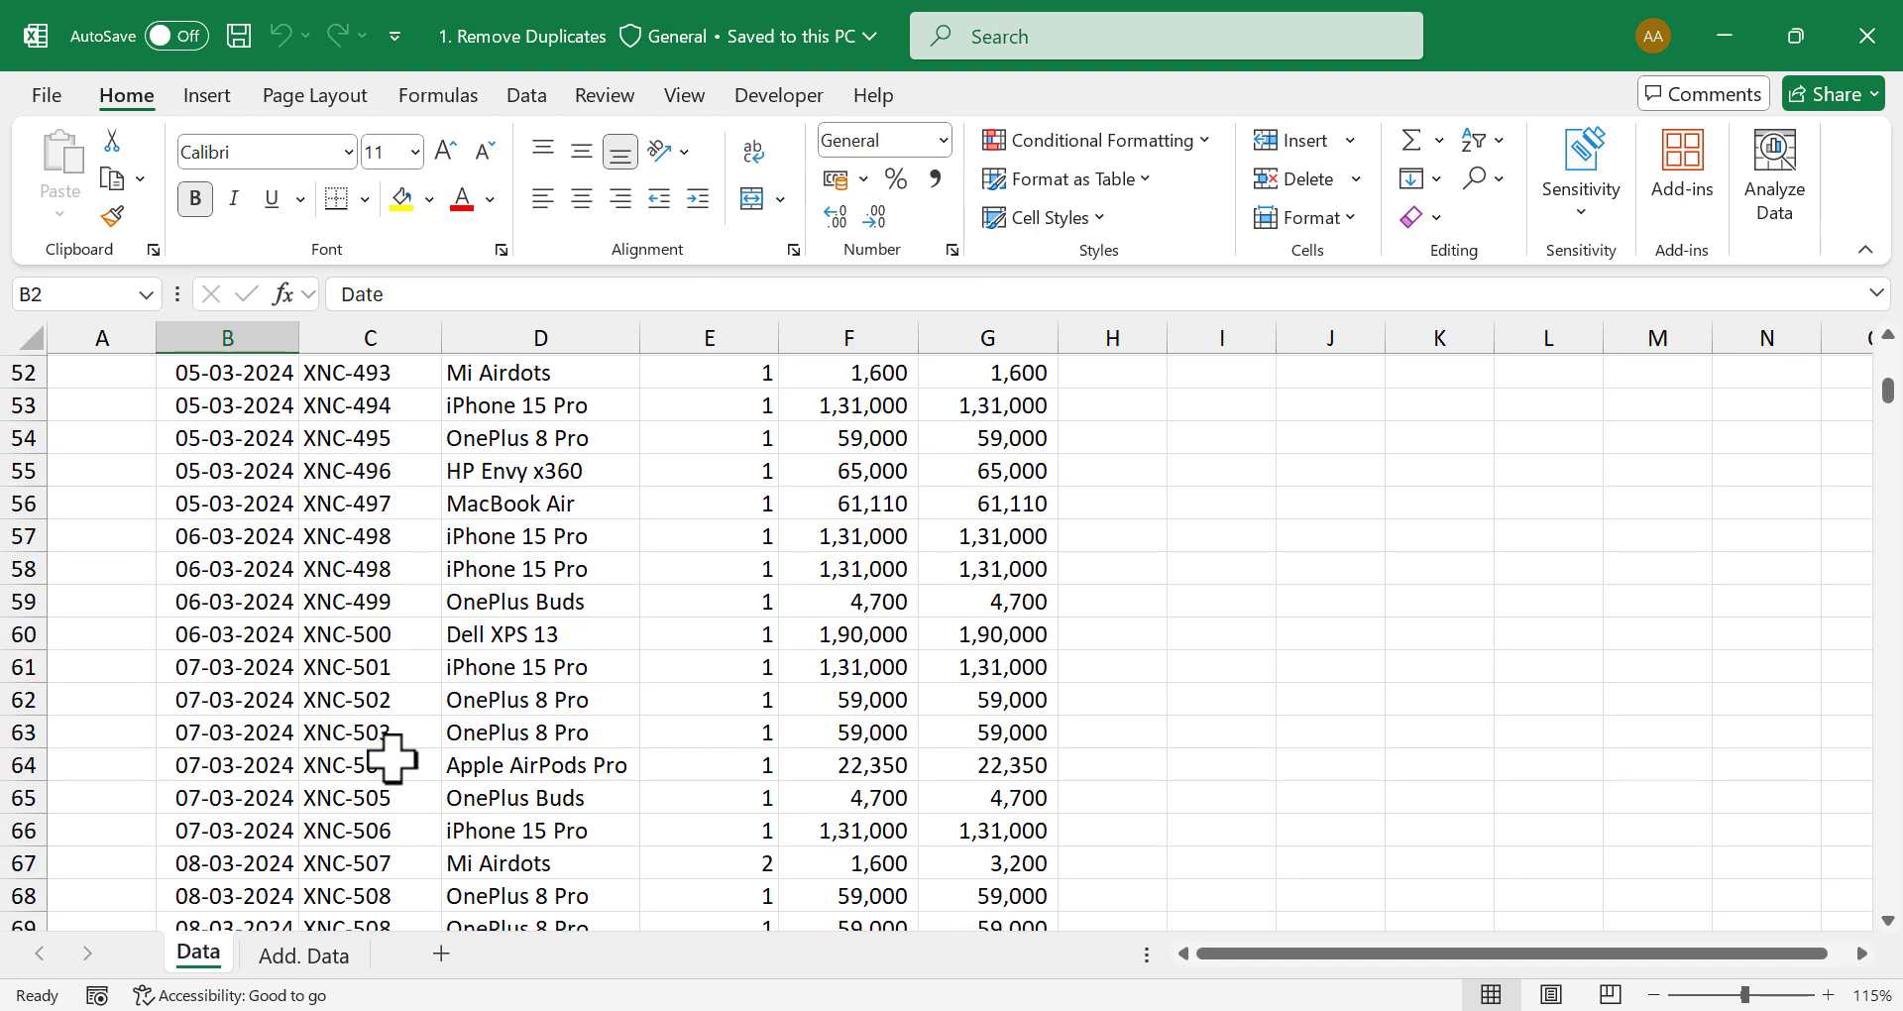
pyautogui.scroll(10, 389, 723)
pyautogui.scroll(7, 392, 755)
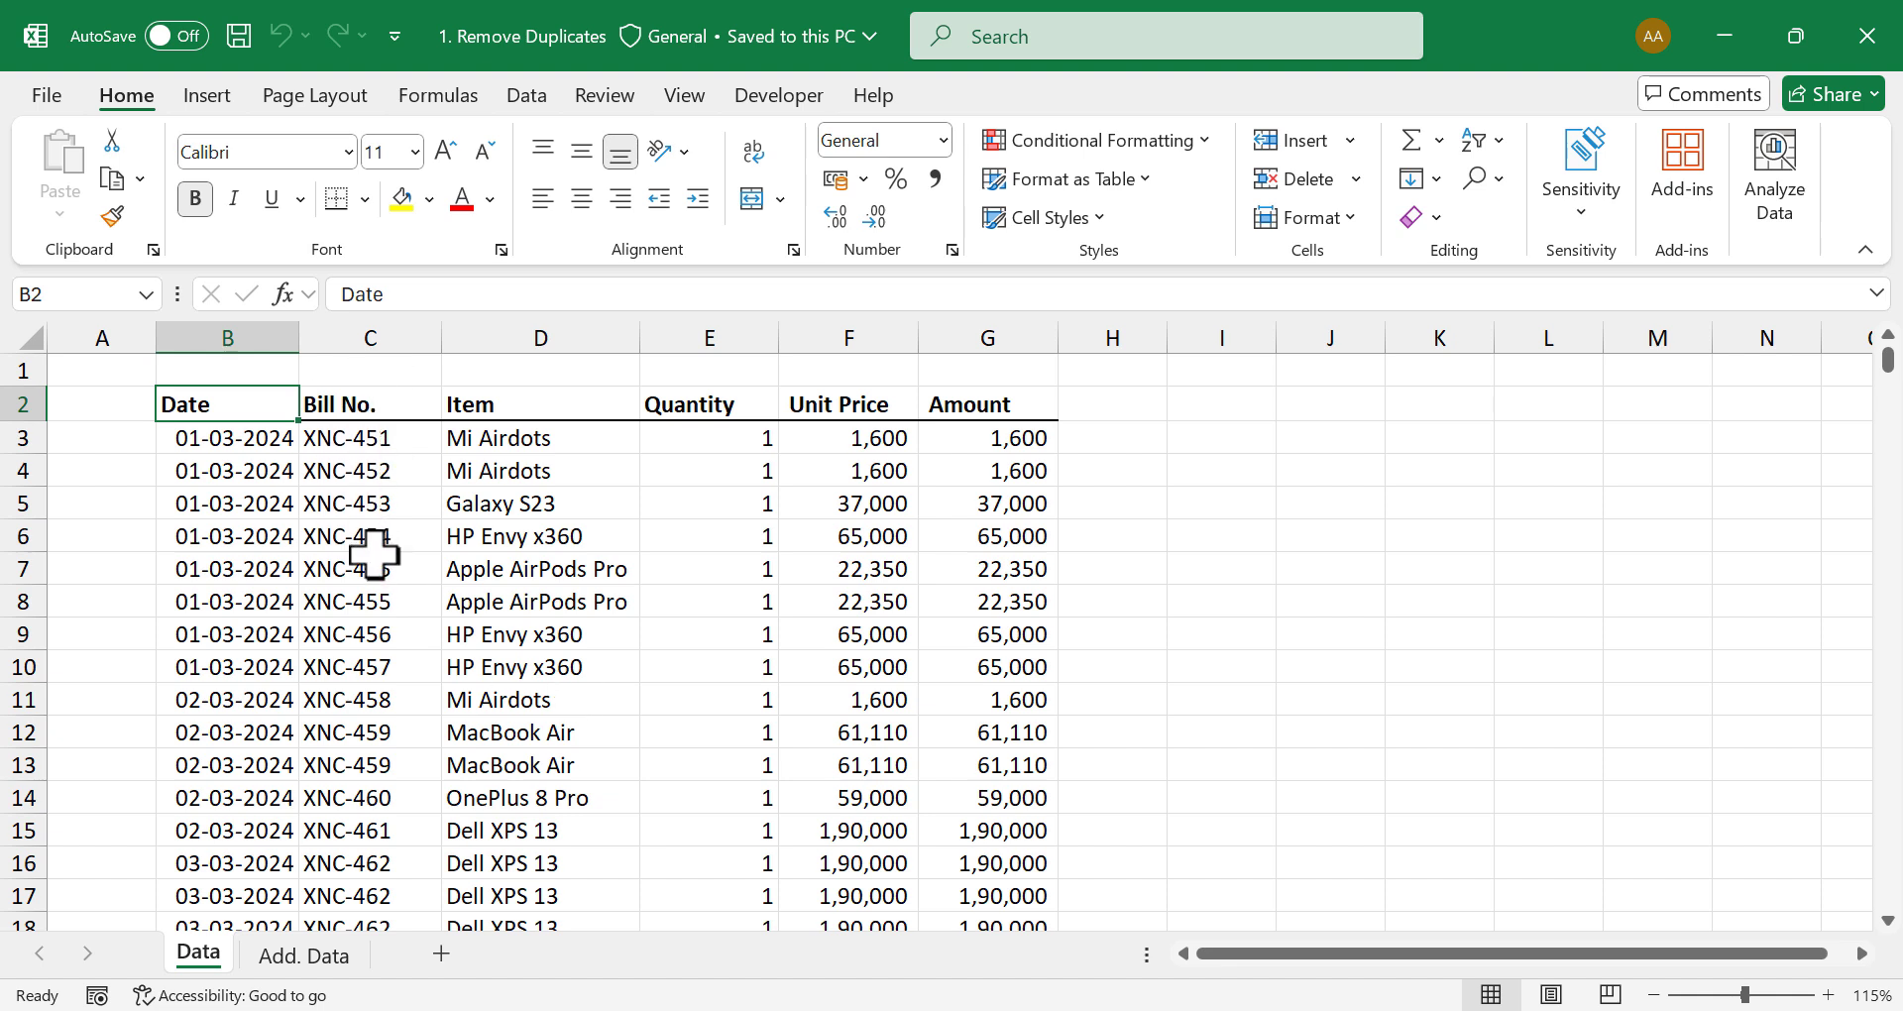
pyautogui.click(410, 335)
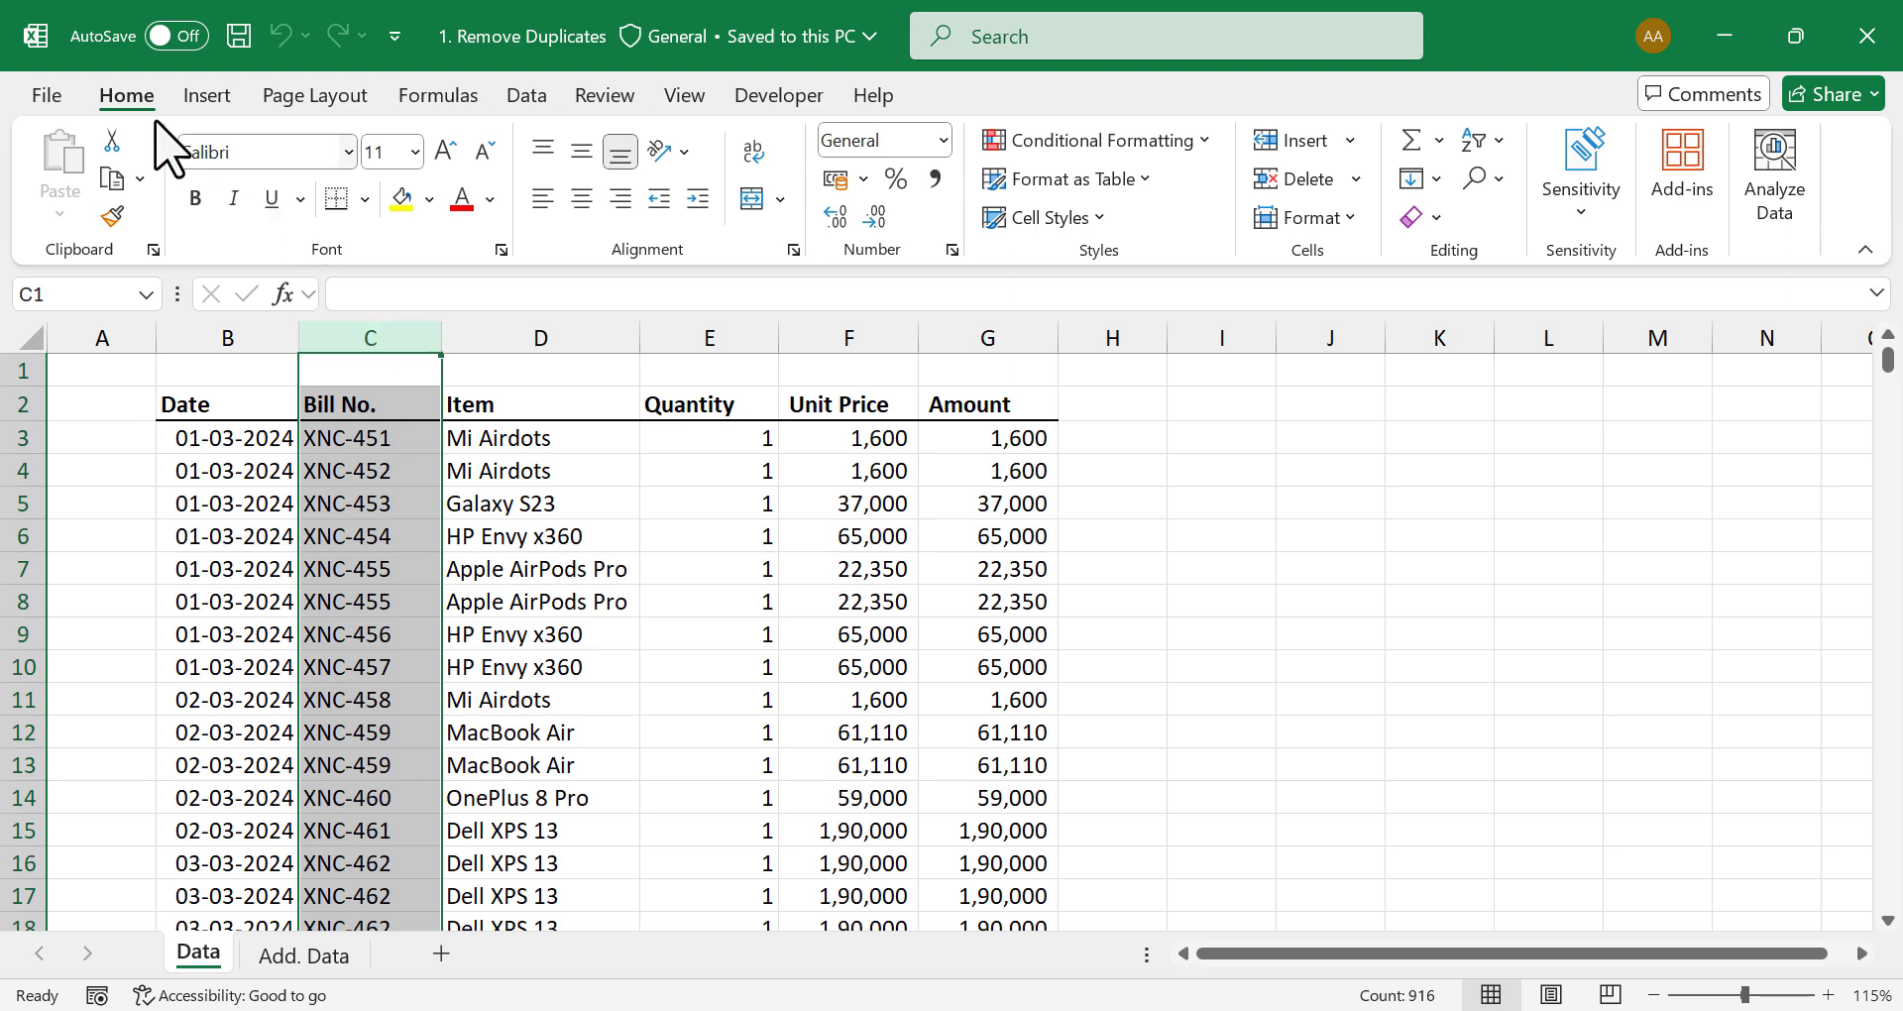
pyautogui.click(1125, 142)
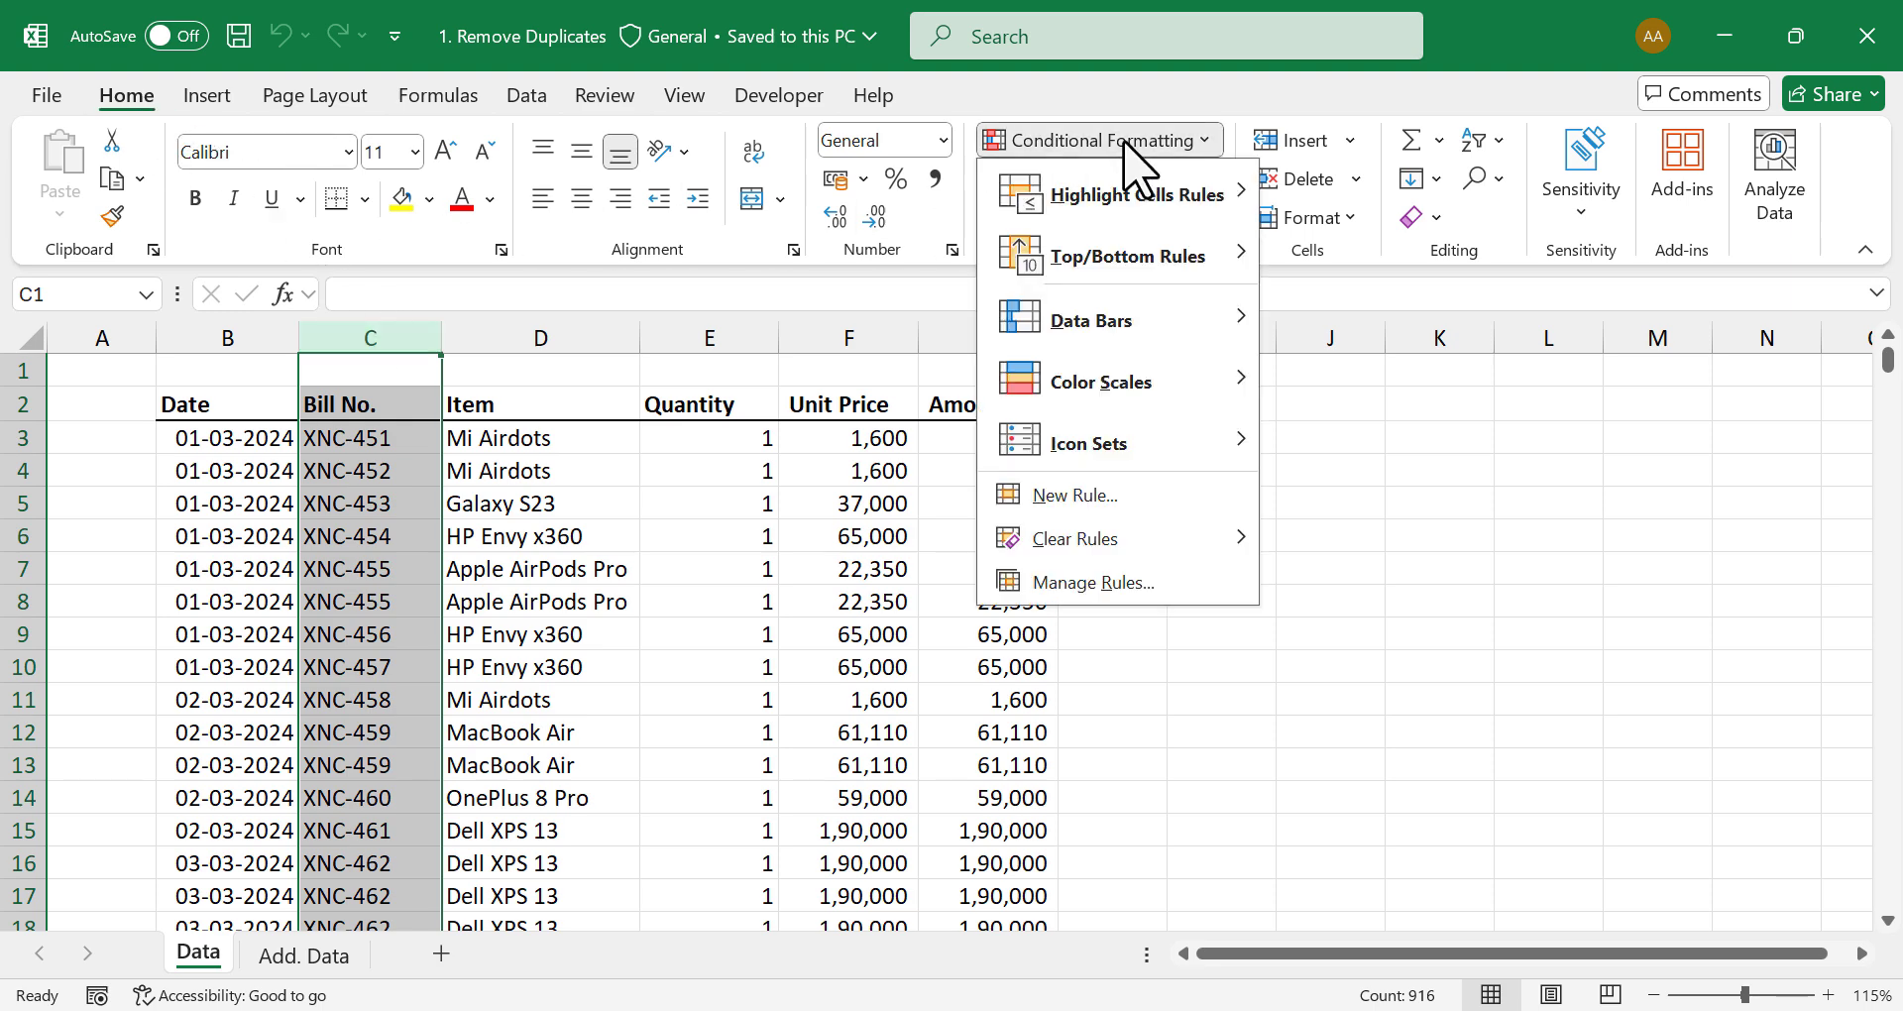
pyautogui.moveTo(1133, 199)
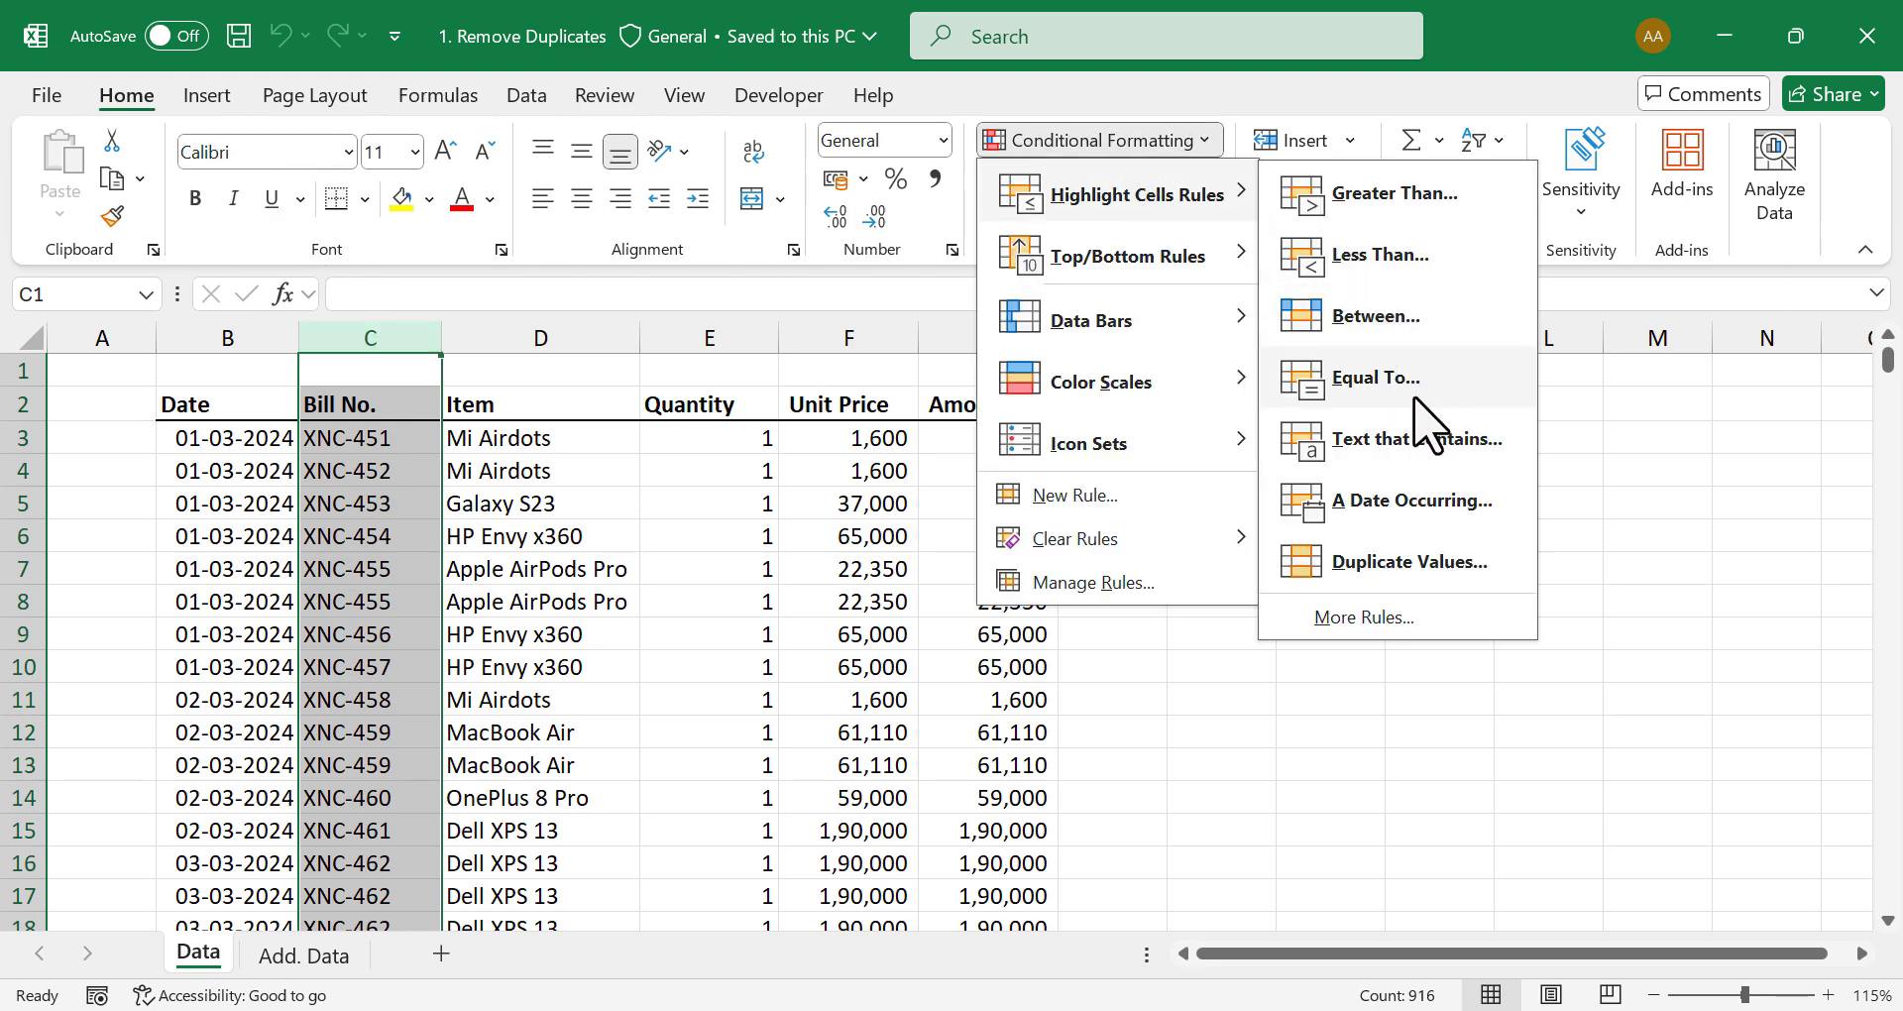
pyautogui.click(1408, 561)
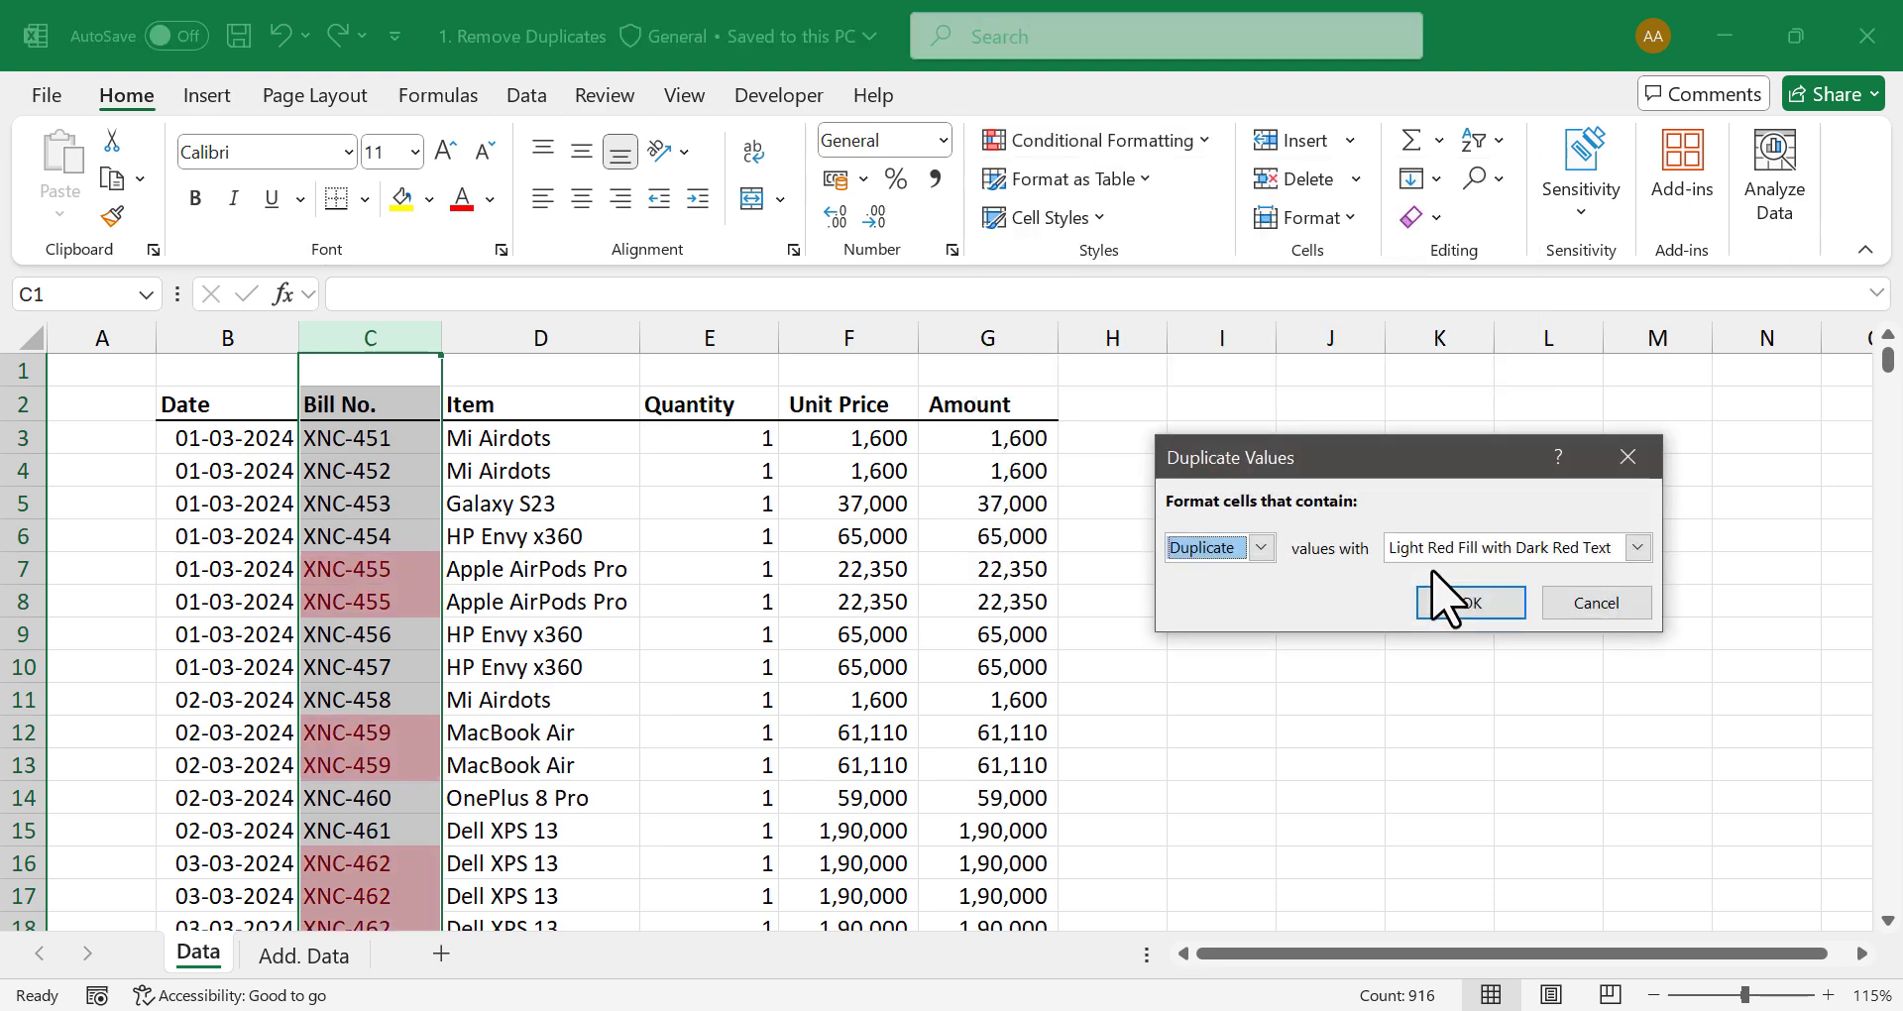
pyautogui.click(1442, 606)
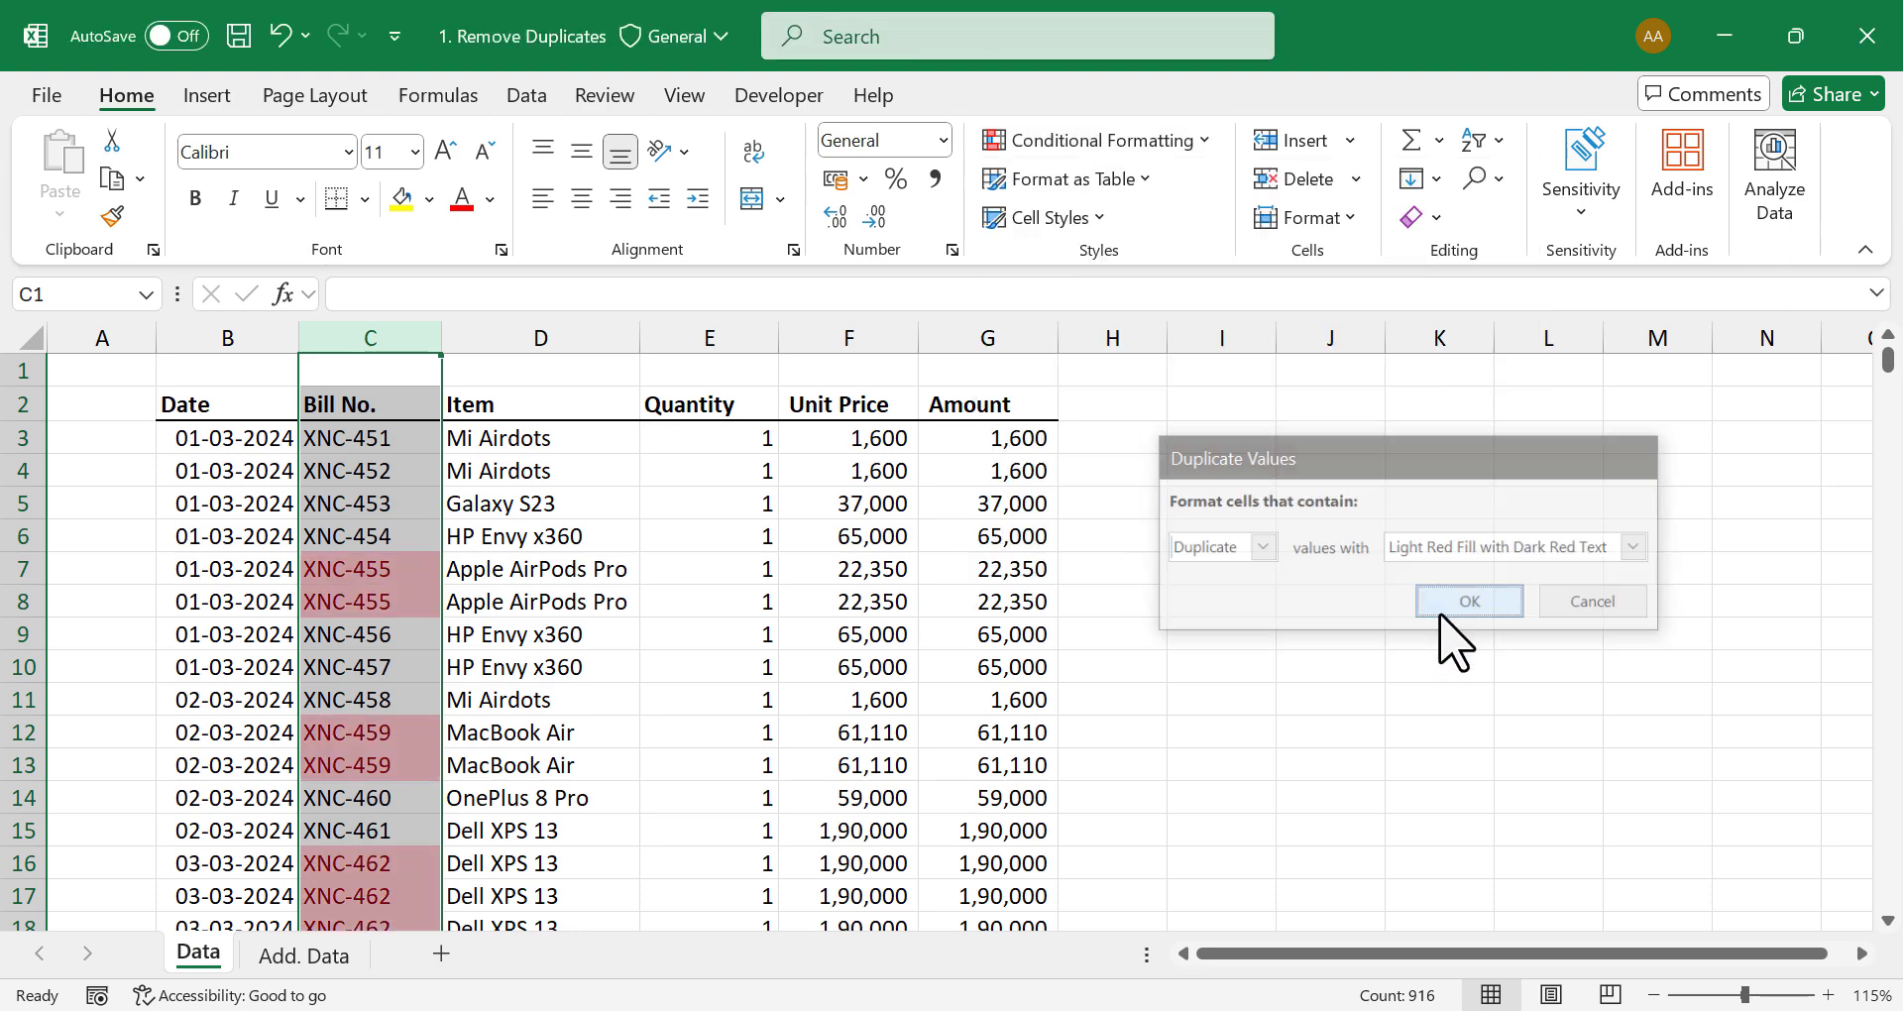
pyautogui.click(617, 694)
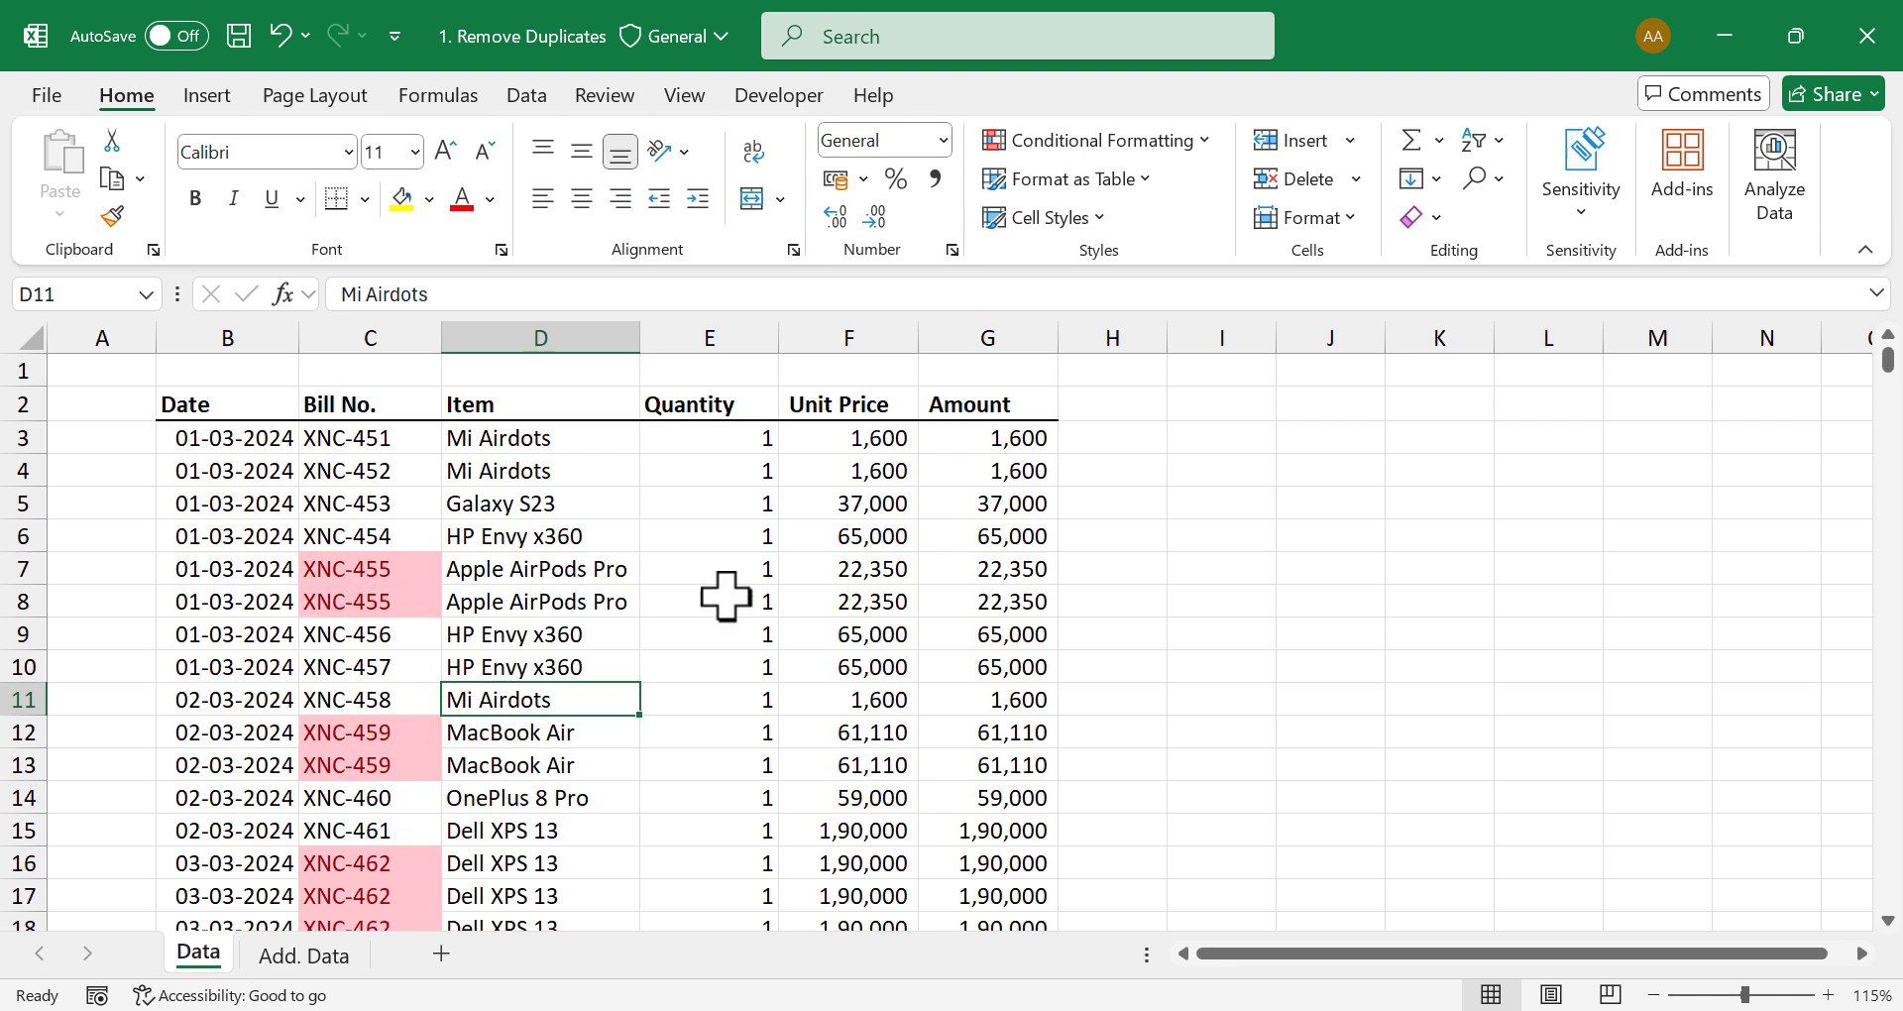
# Step: Review the highlighted duplicates XNC-455, XNC-459 and XNC-462 down the sheet, then show the Data ribbon
pyautogui.scroll(-2, 456, 729)
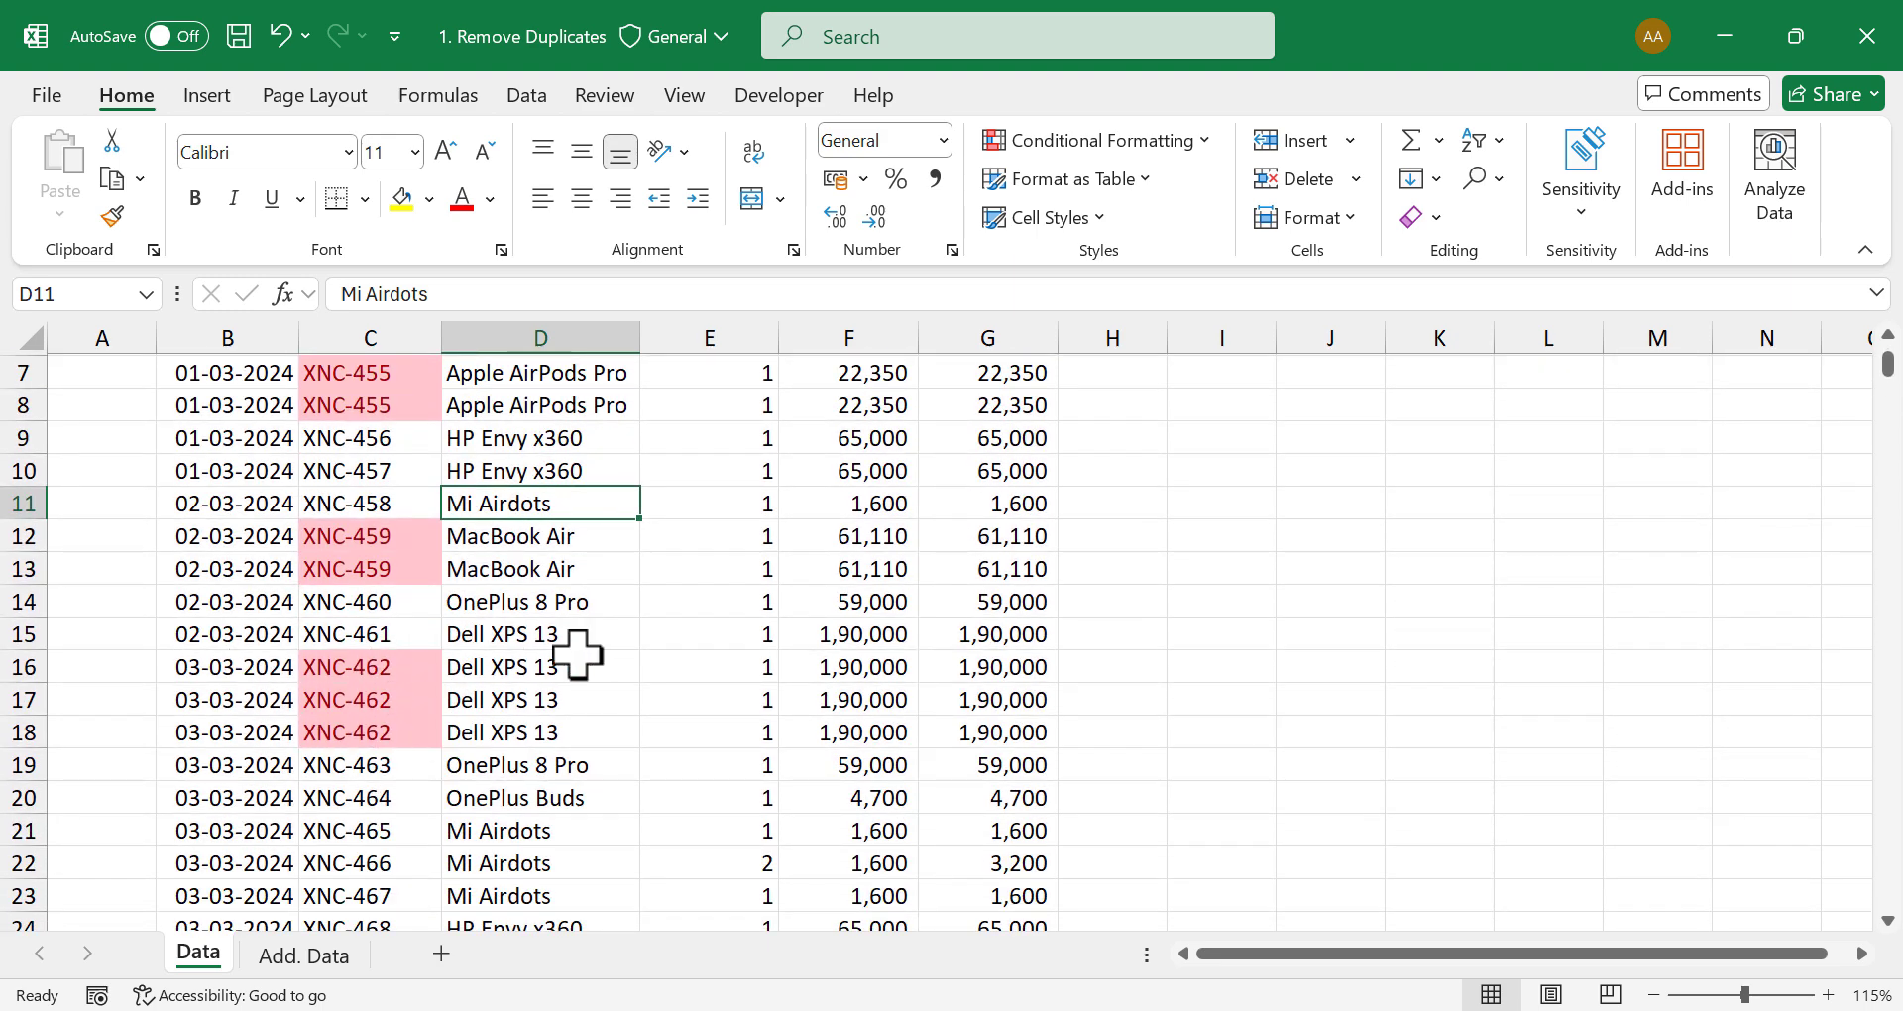
pyautogui.scroll(-14, 428, 701)
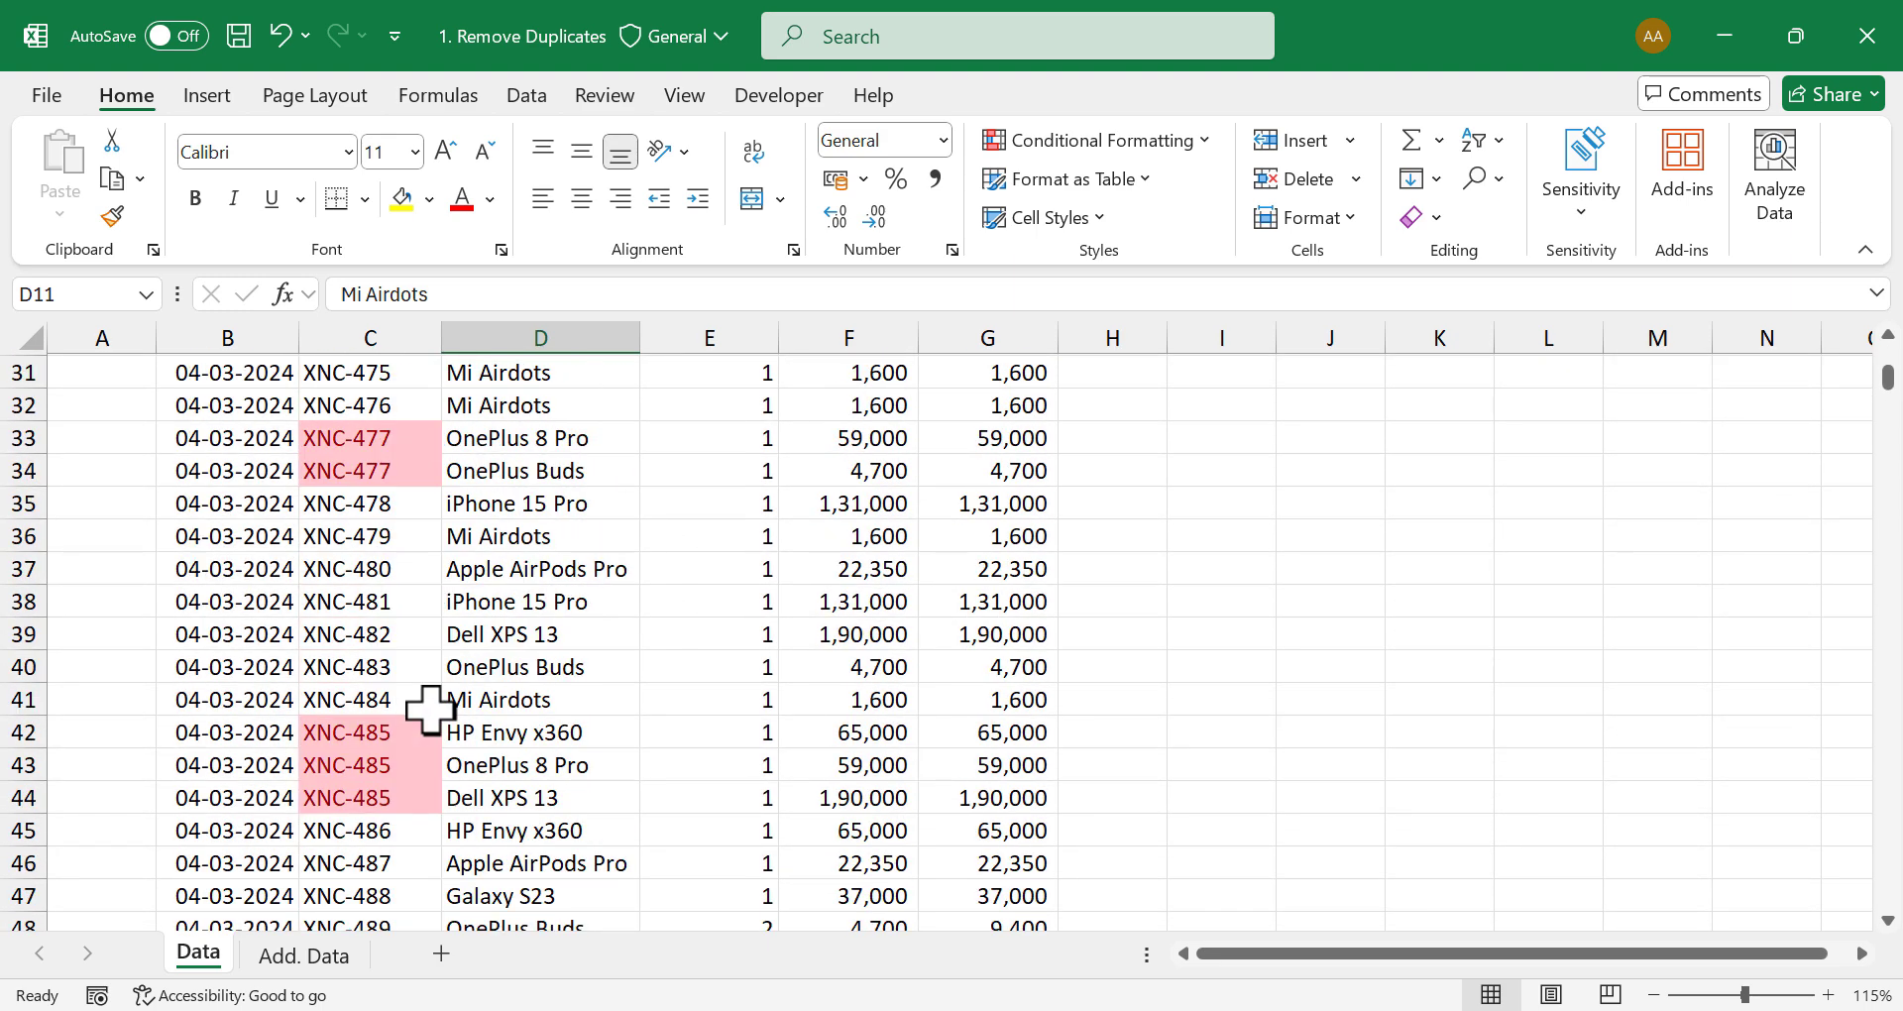
pyautogui.scroll(-17, 390, 684)
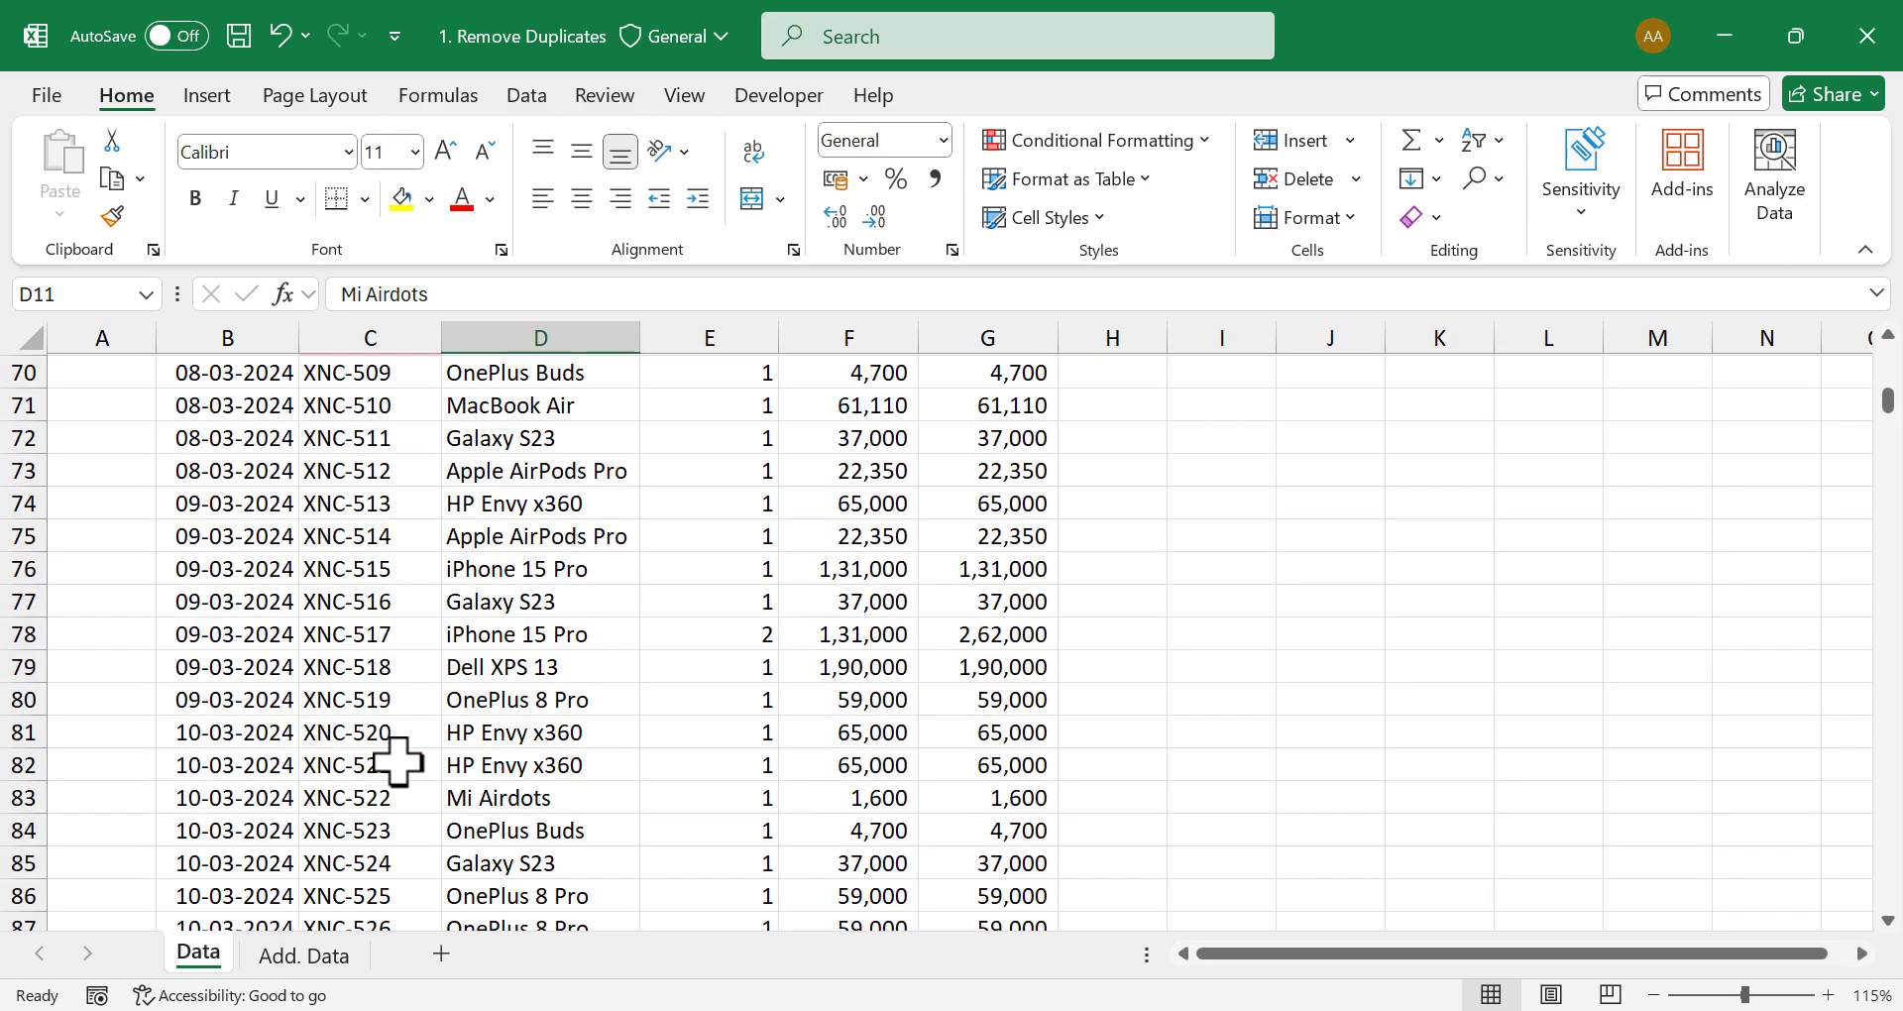
pyautogui.scroll(20, 456, 831)
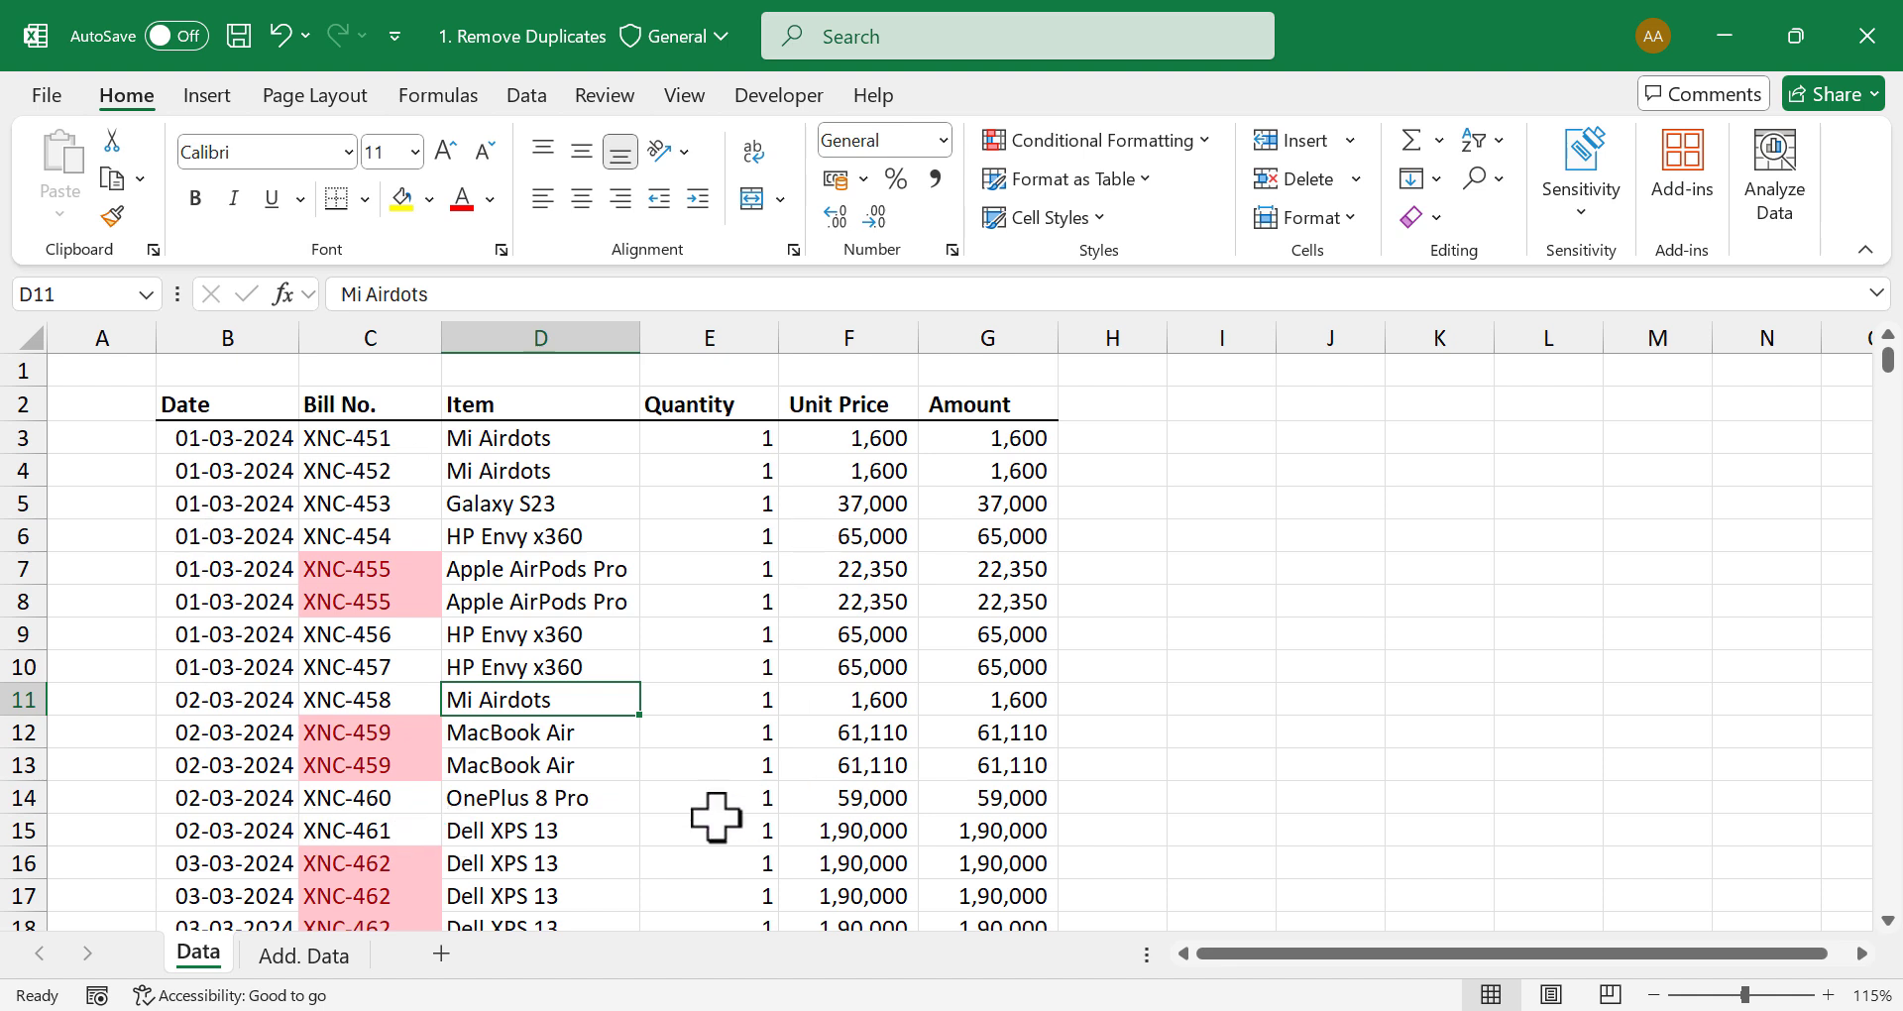
pyautogui.click(526, 95)
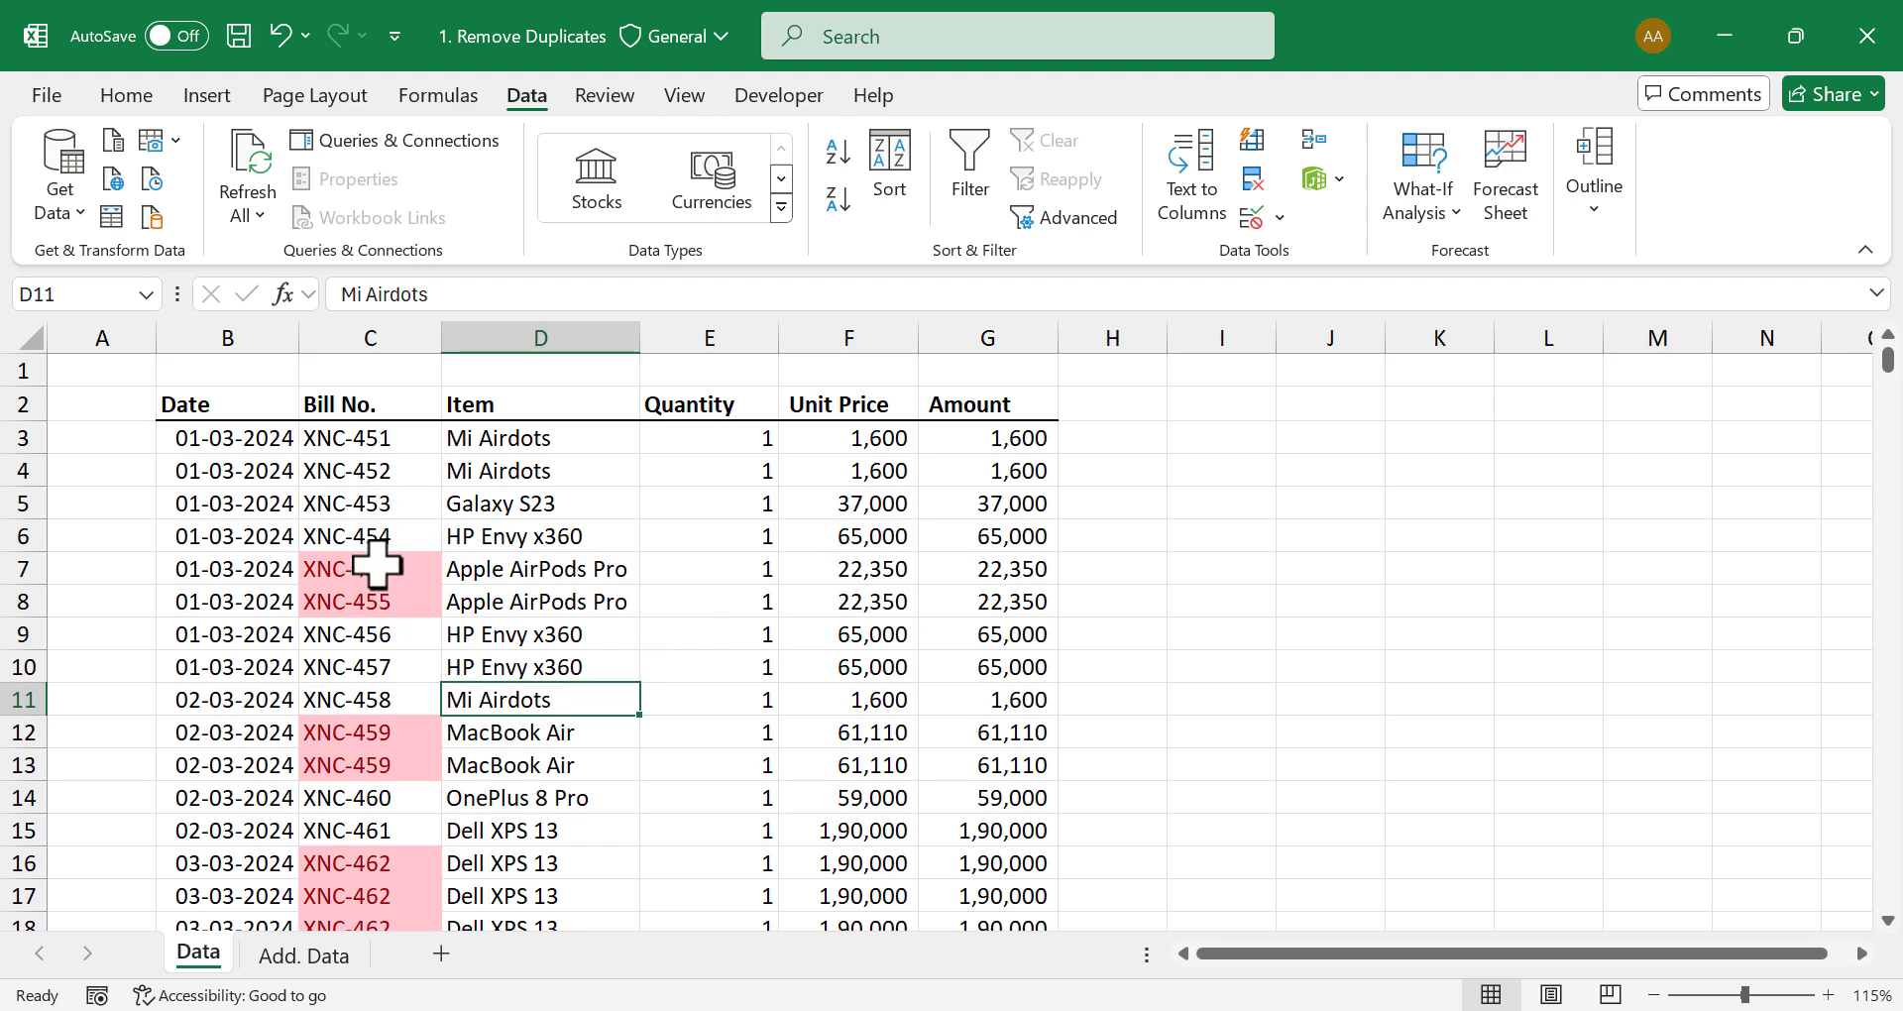
# Step: Clear all conditional formatting rules from the entire Data sheet, removing the duplicate shading
pyautogui.click(129, 95)
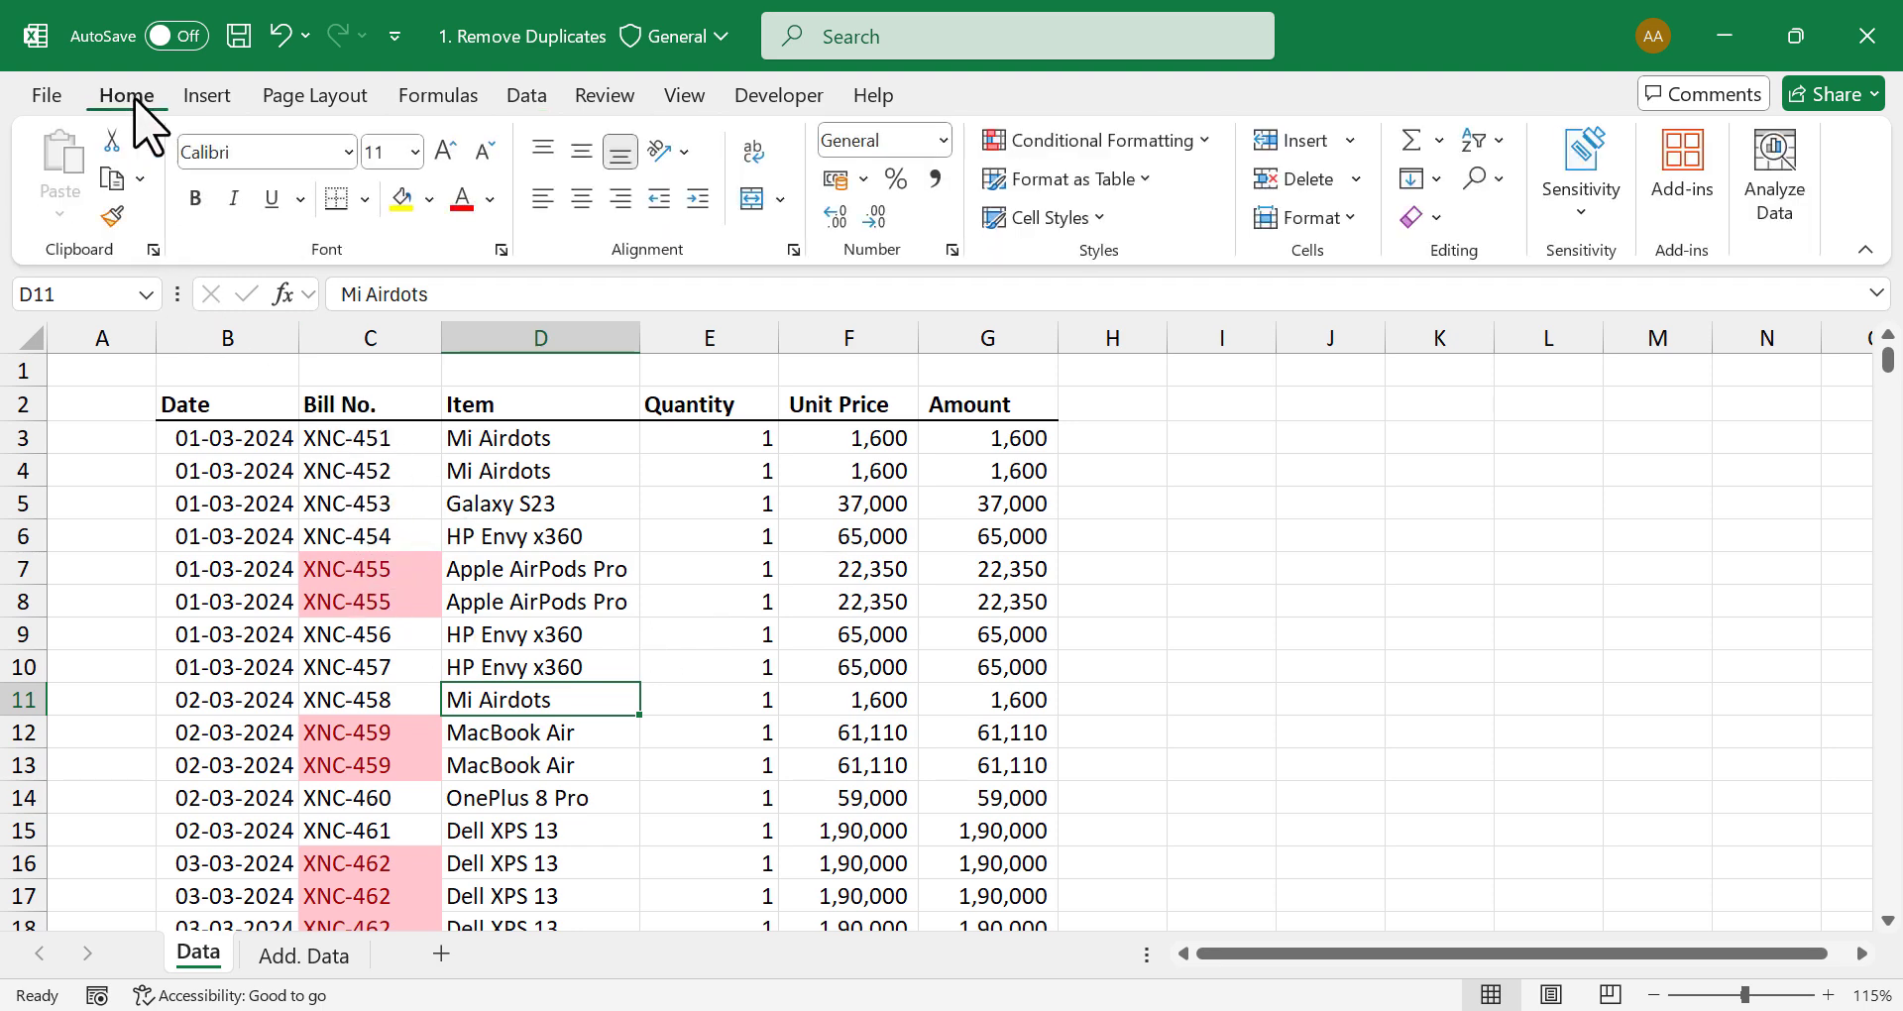
pyautogui.click(1110, 141)
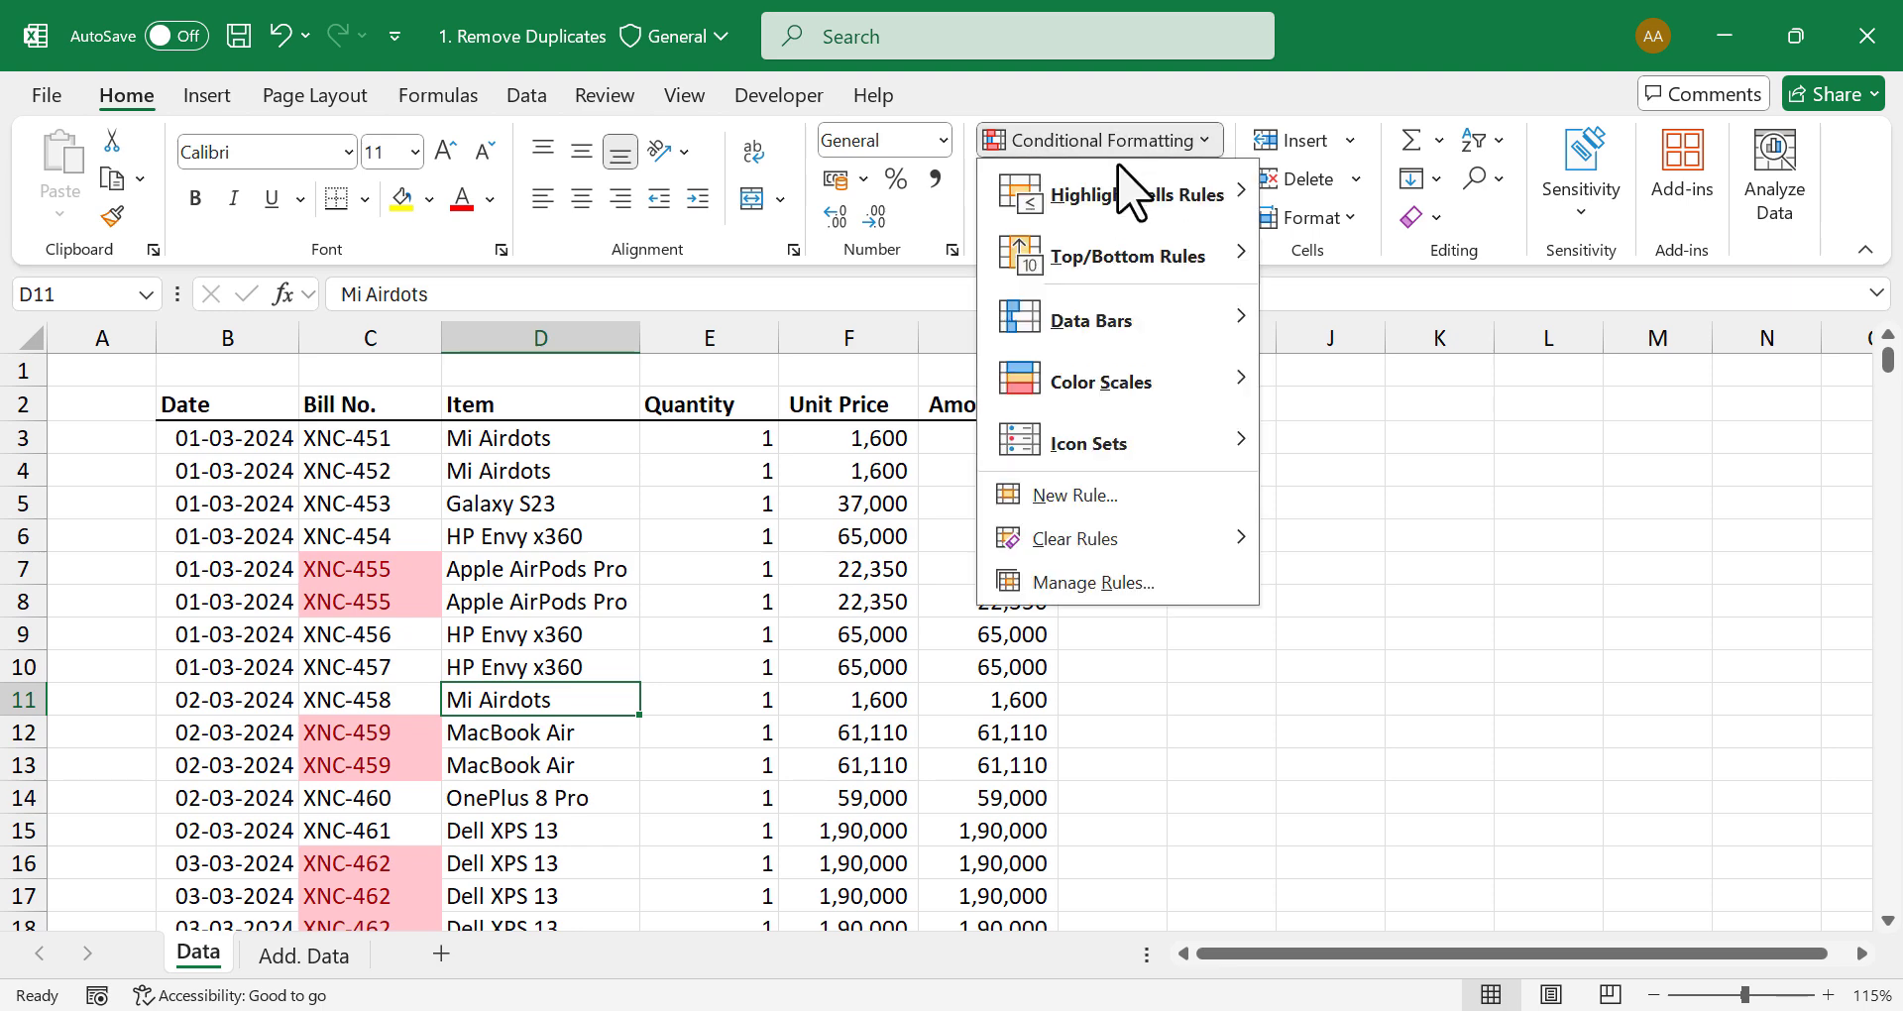
pyautogui.moveTo(1176, 553)
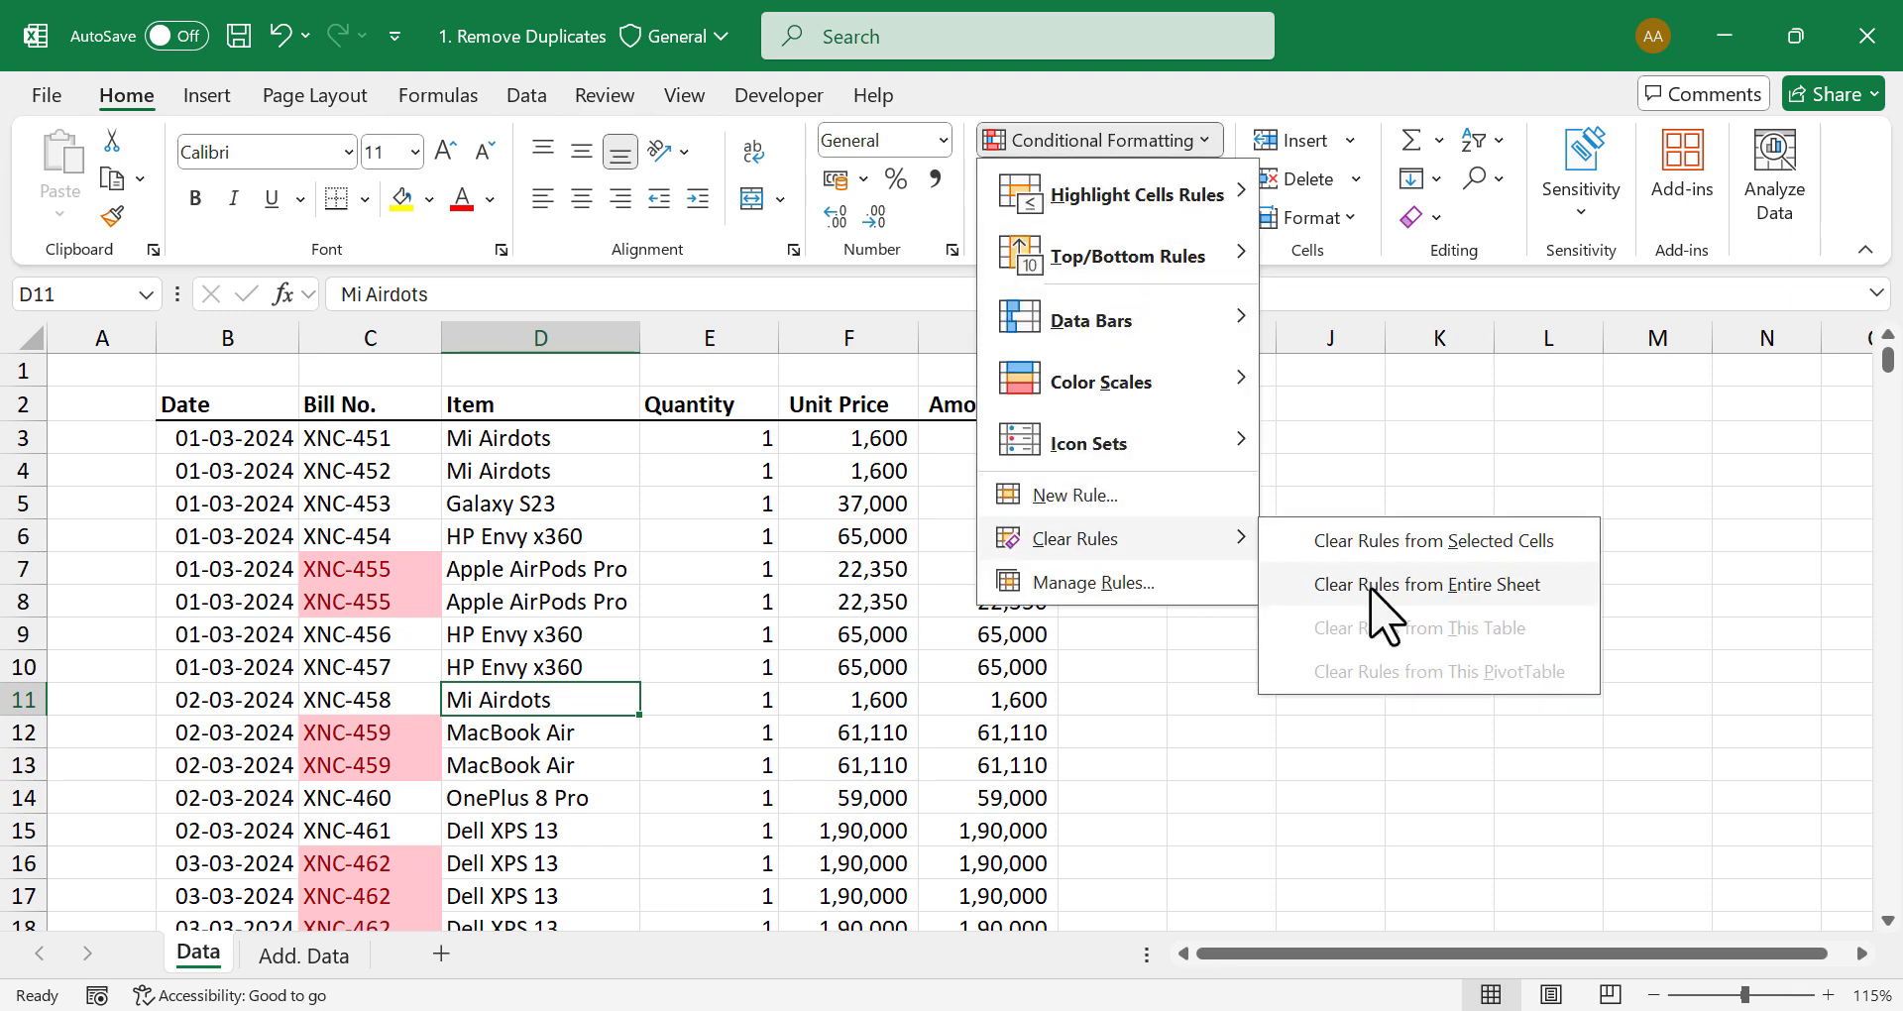
pyautogui.click(1457, 587)
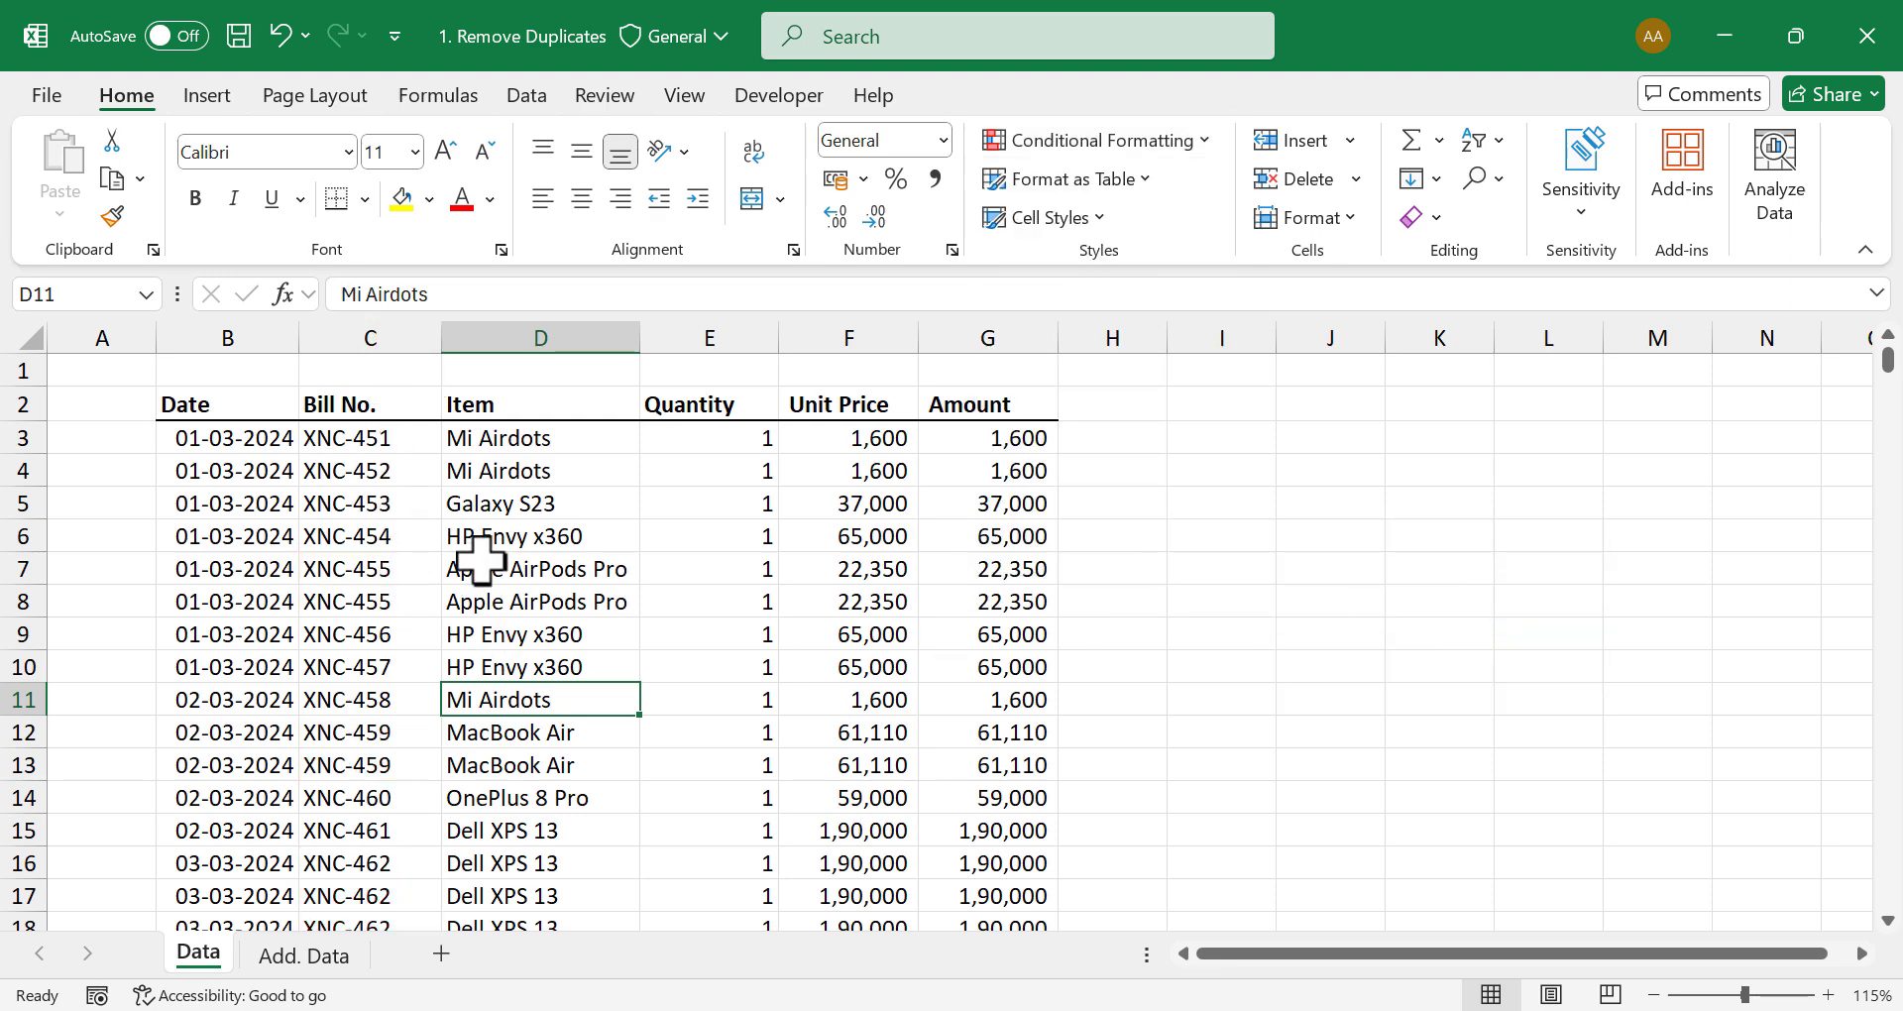
pyautogui.click(1201, 446)
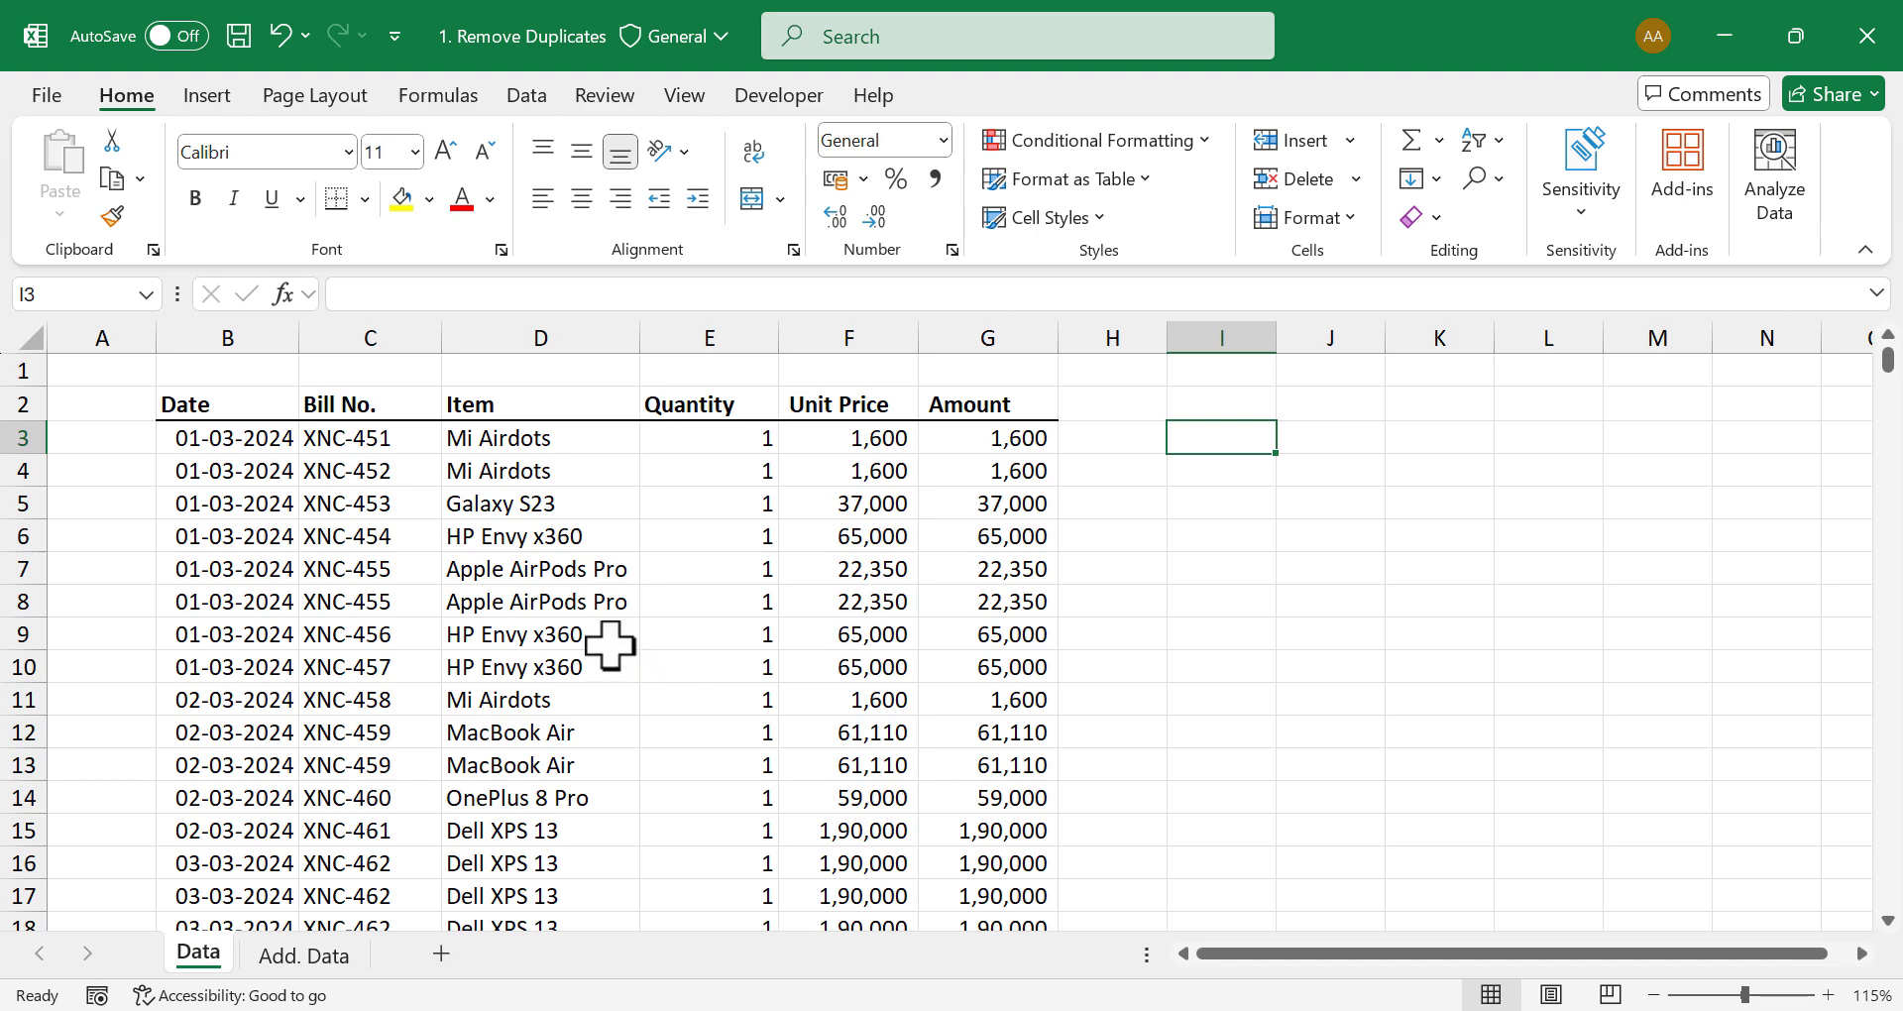
# Step: Load the bills range B2:G917 into Power Query as Table1 via From Table/Range, with headers
pyautogui.click(615, 535)
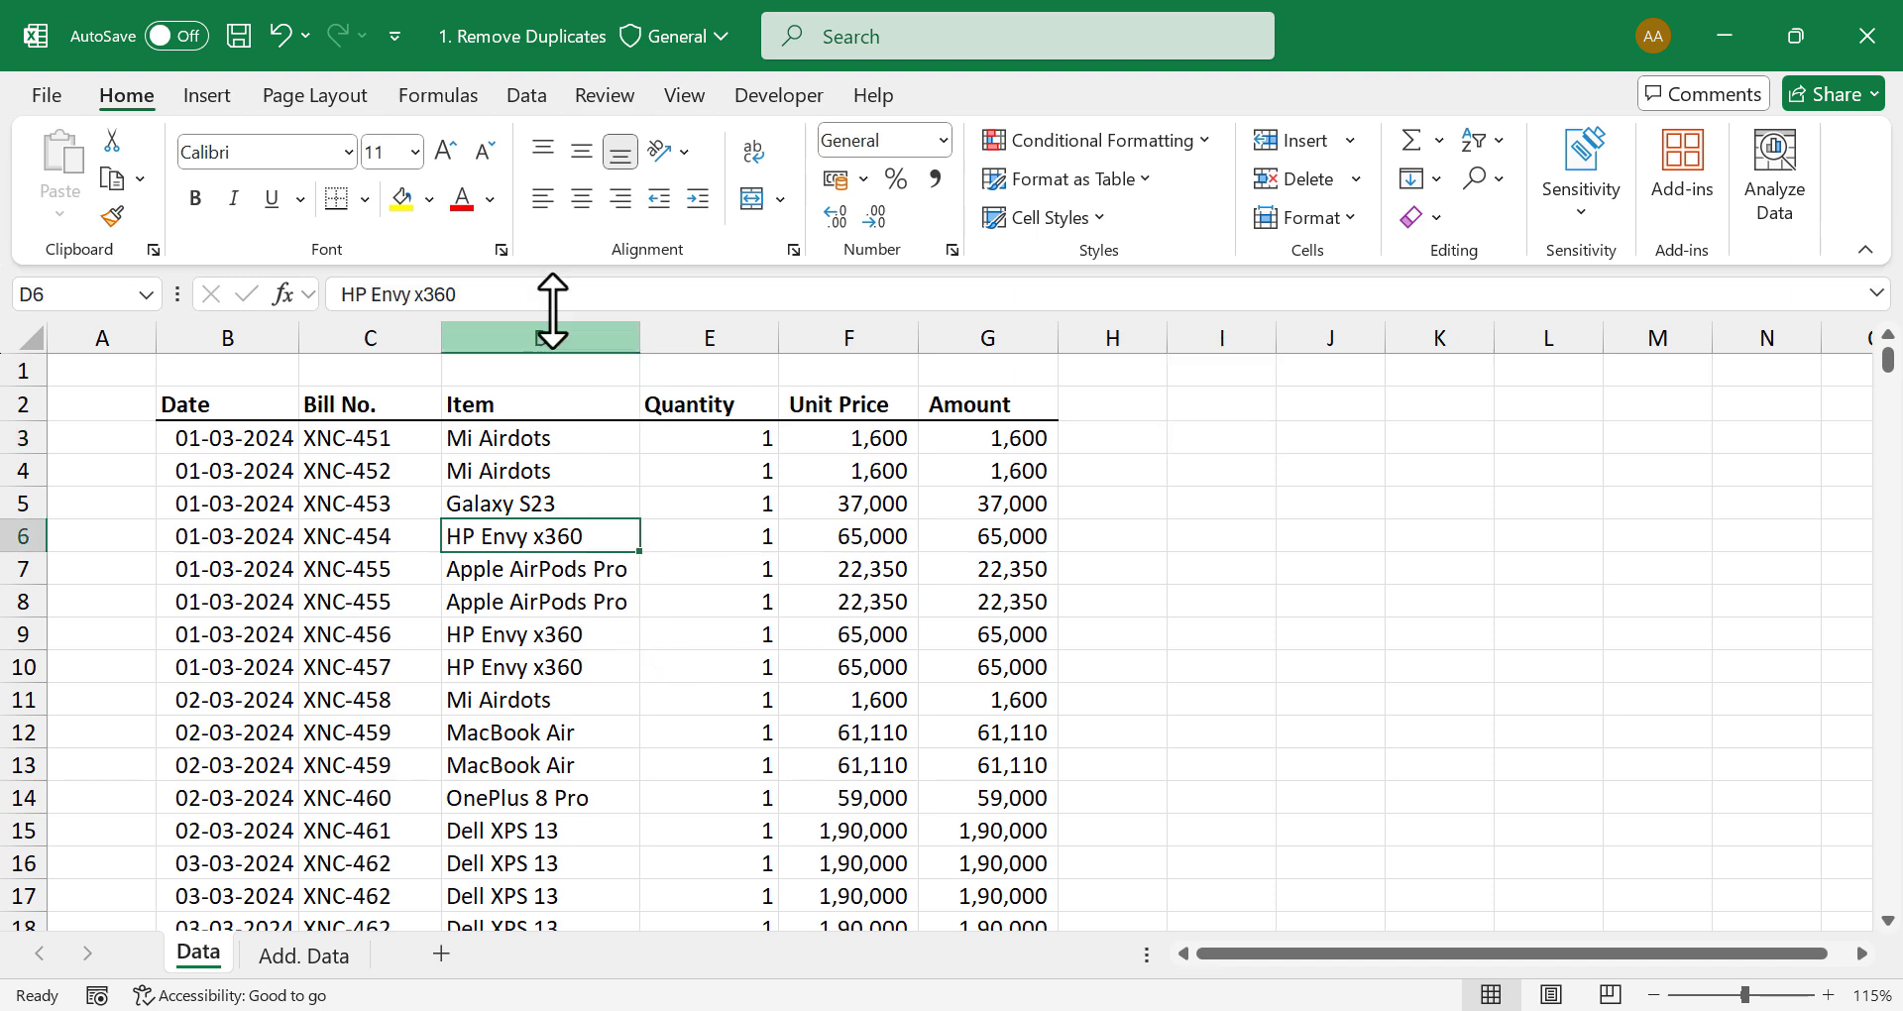
pyautogui.click(527, 99)
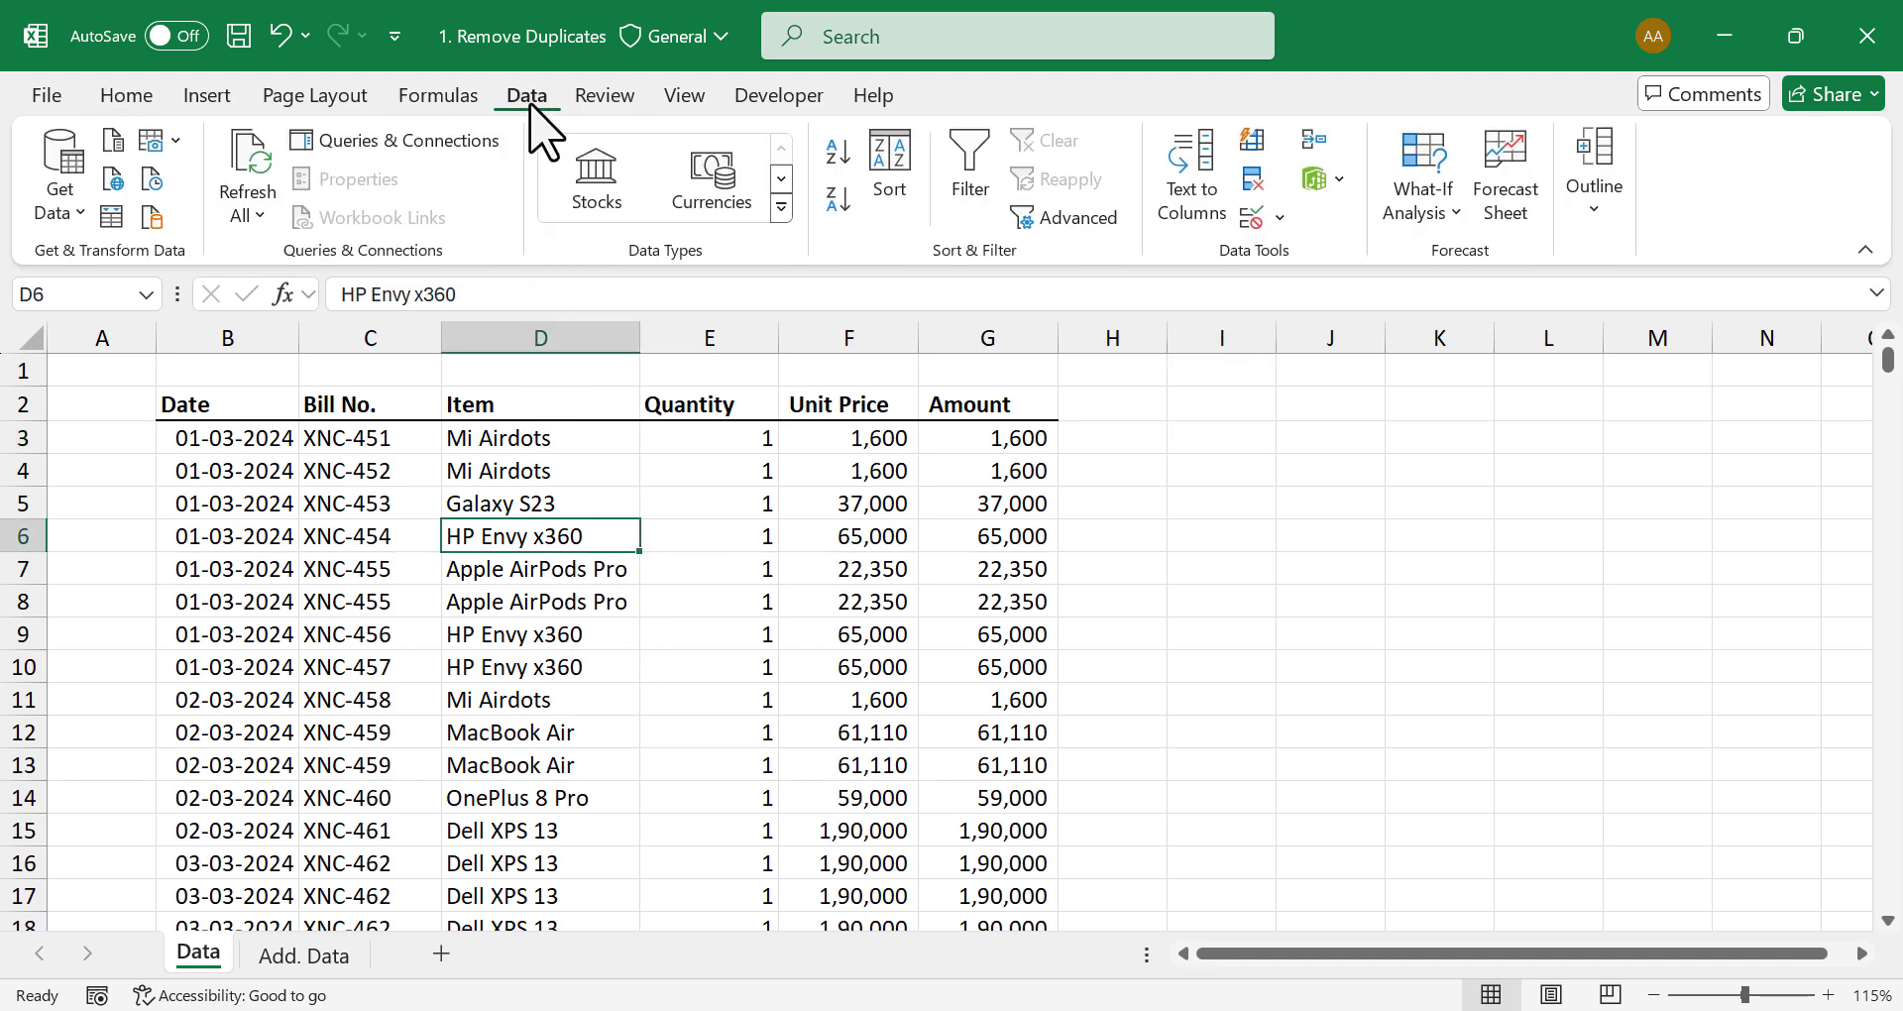
pyautogui.click(66, 213)
pyautogui.moveTo(214, 563)
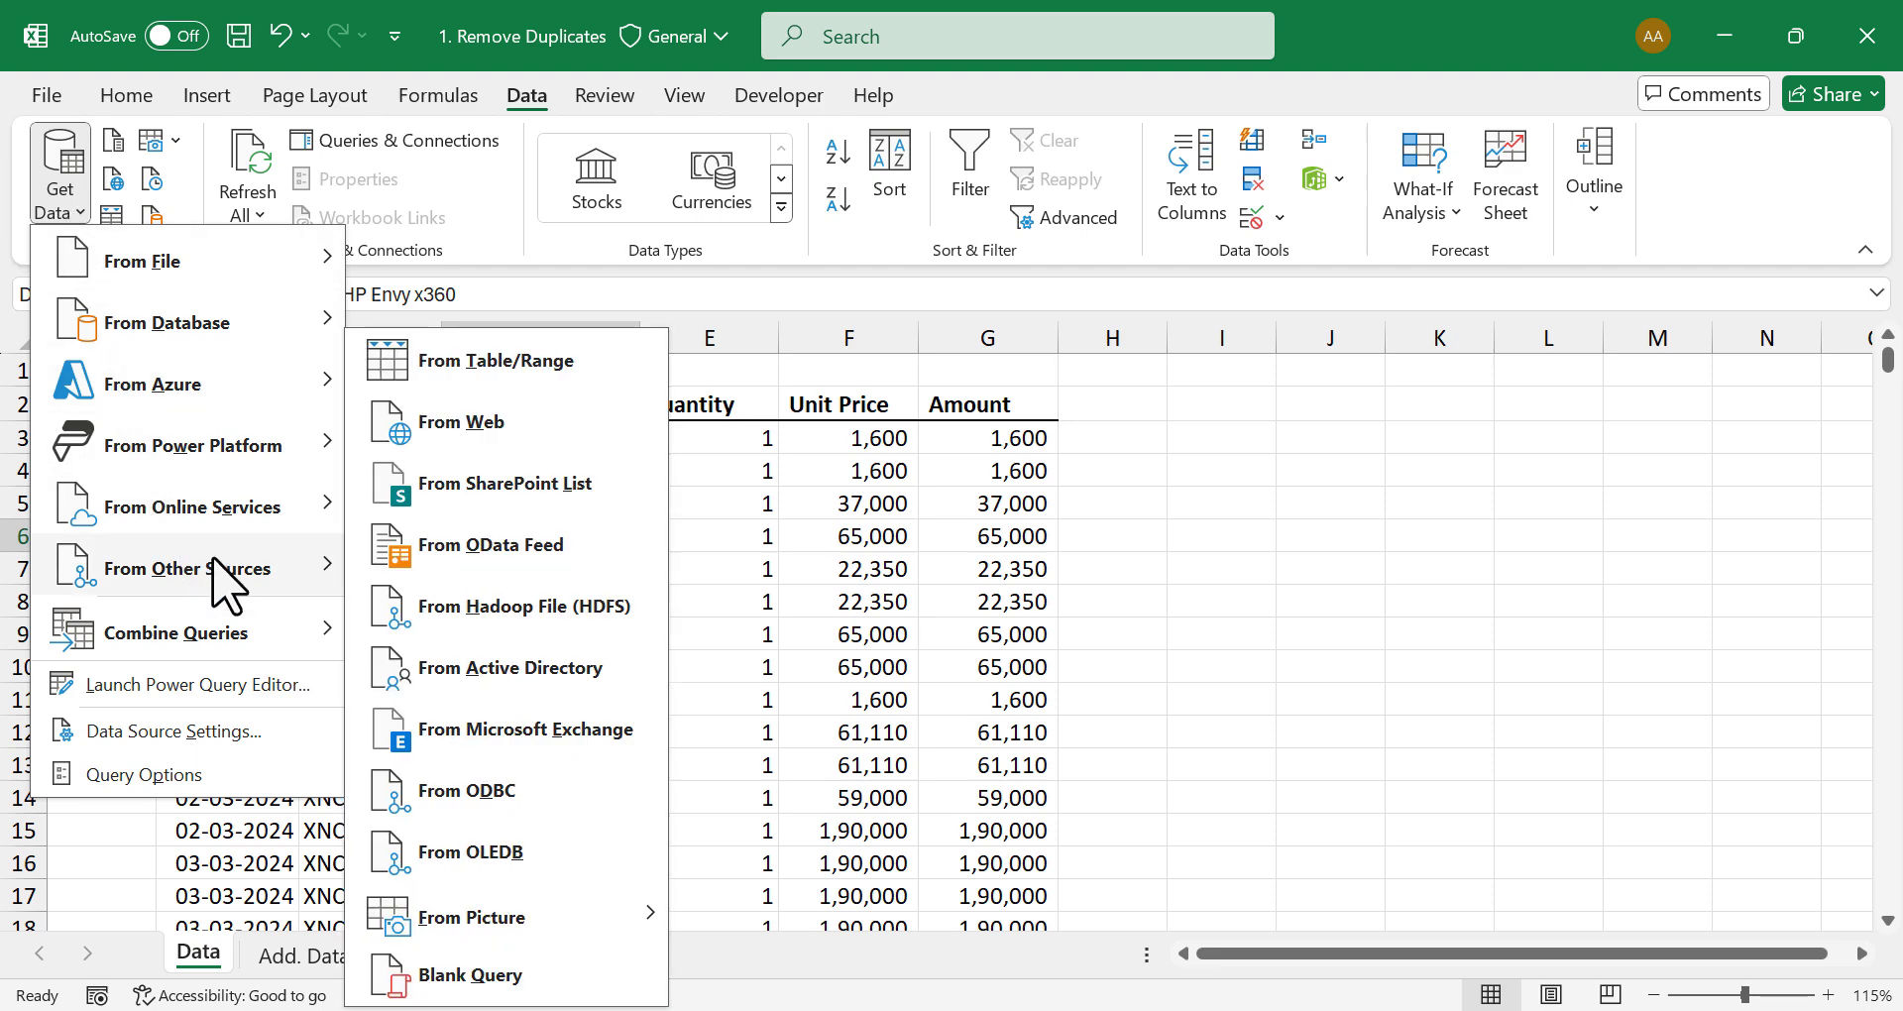
pyautogui.click(600, 375)
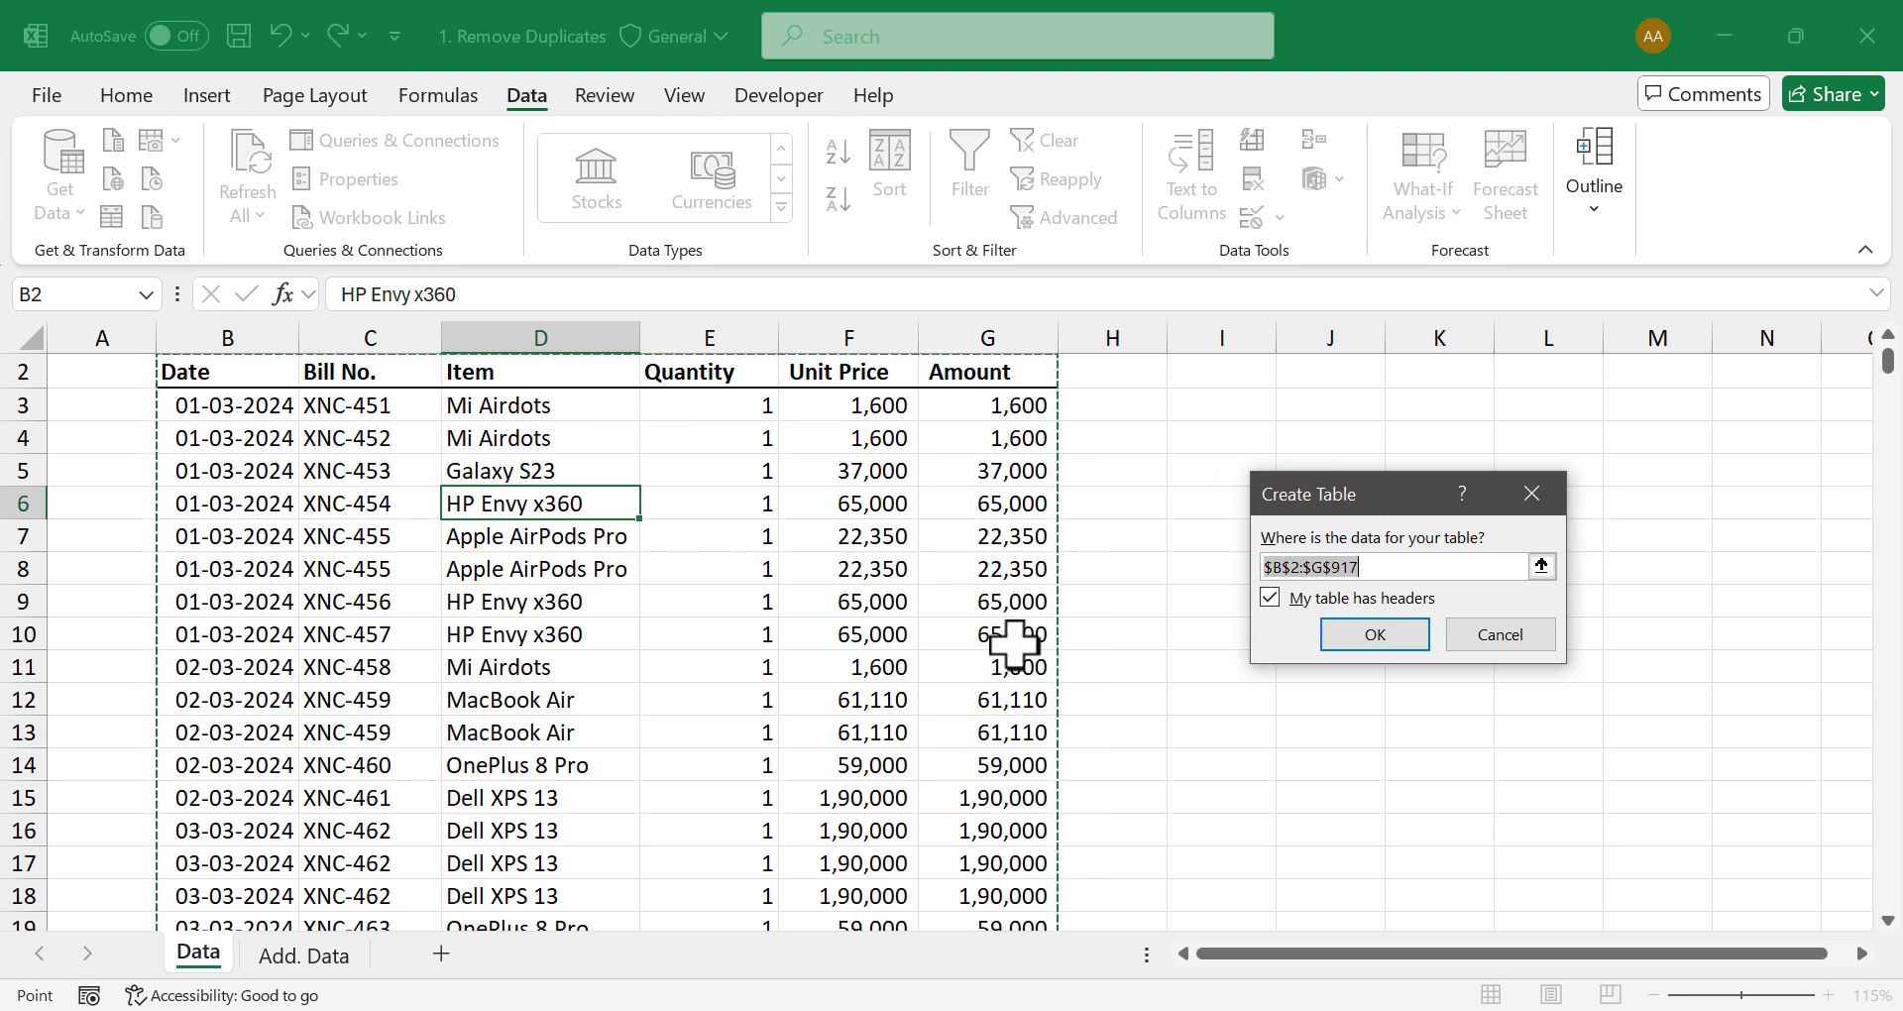
pyautogui.scroll(-11, 1013, 645)
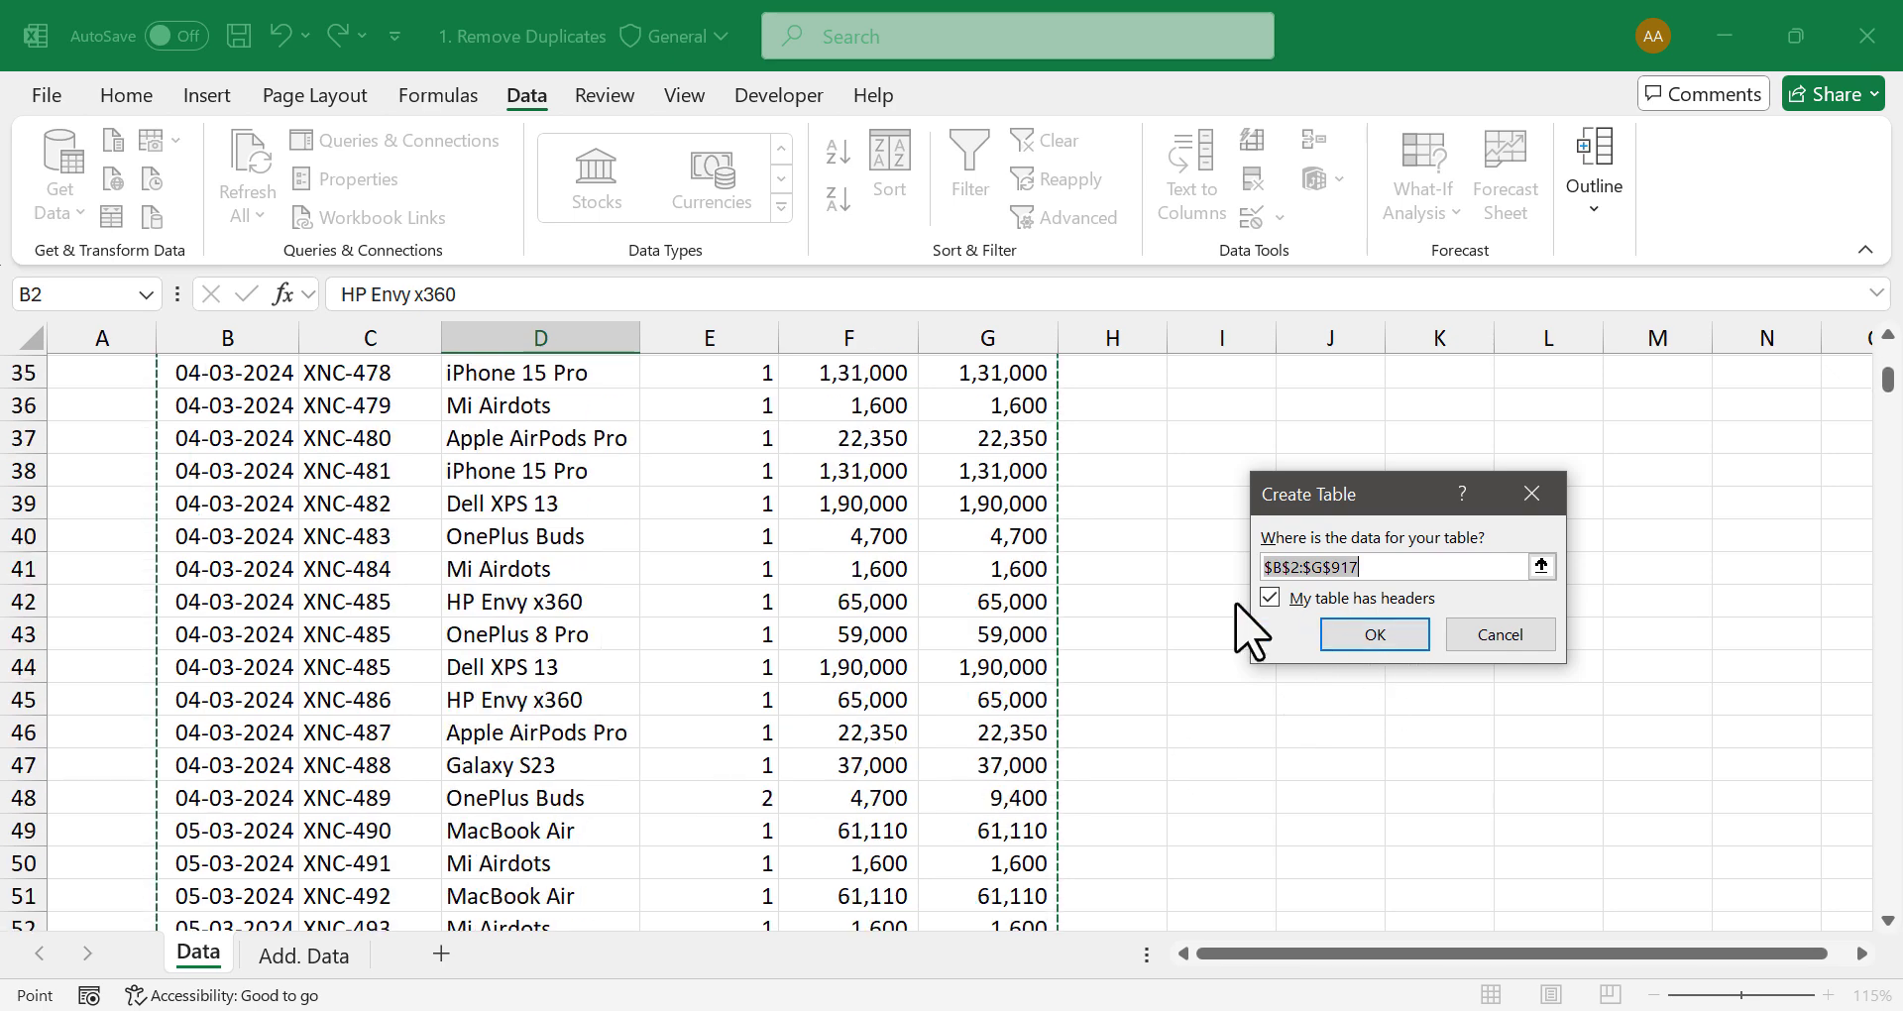
pyautogui.scroll(11, 956, 502)
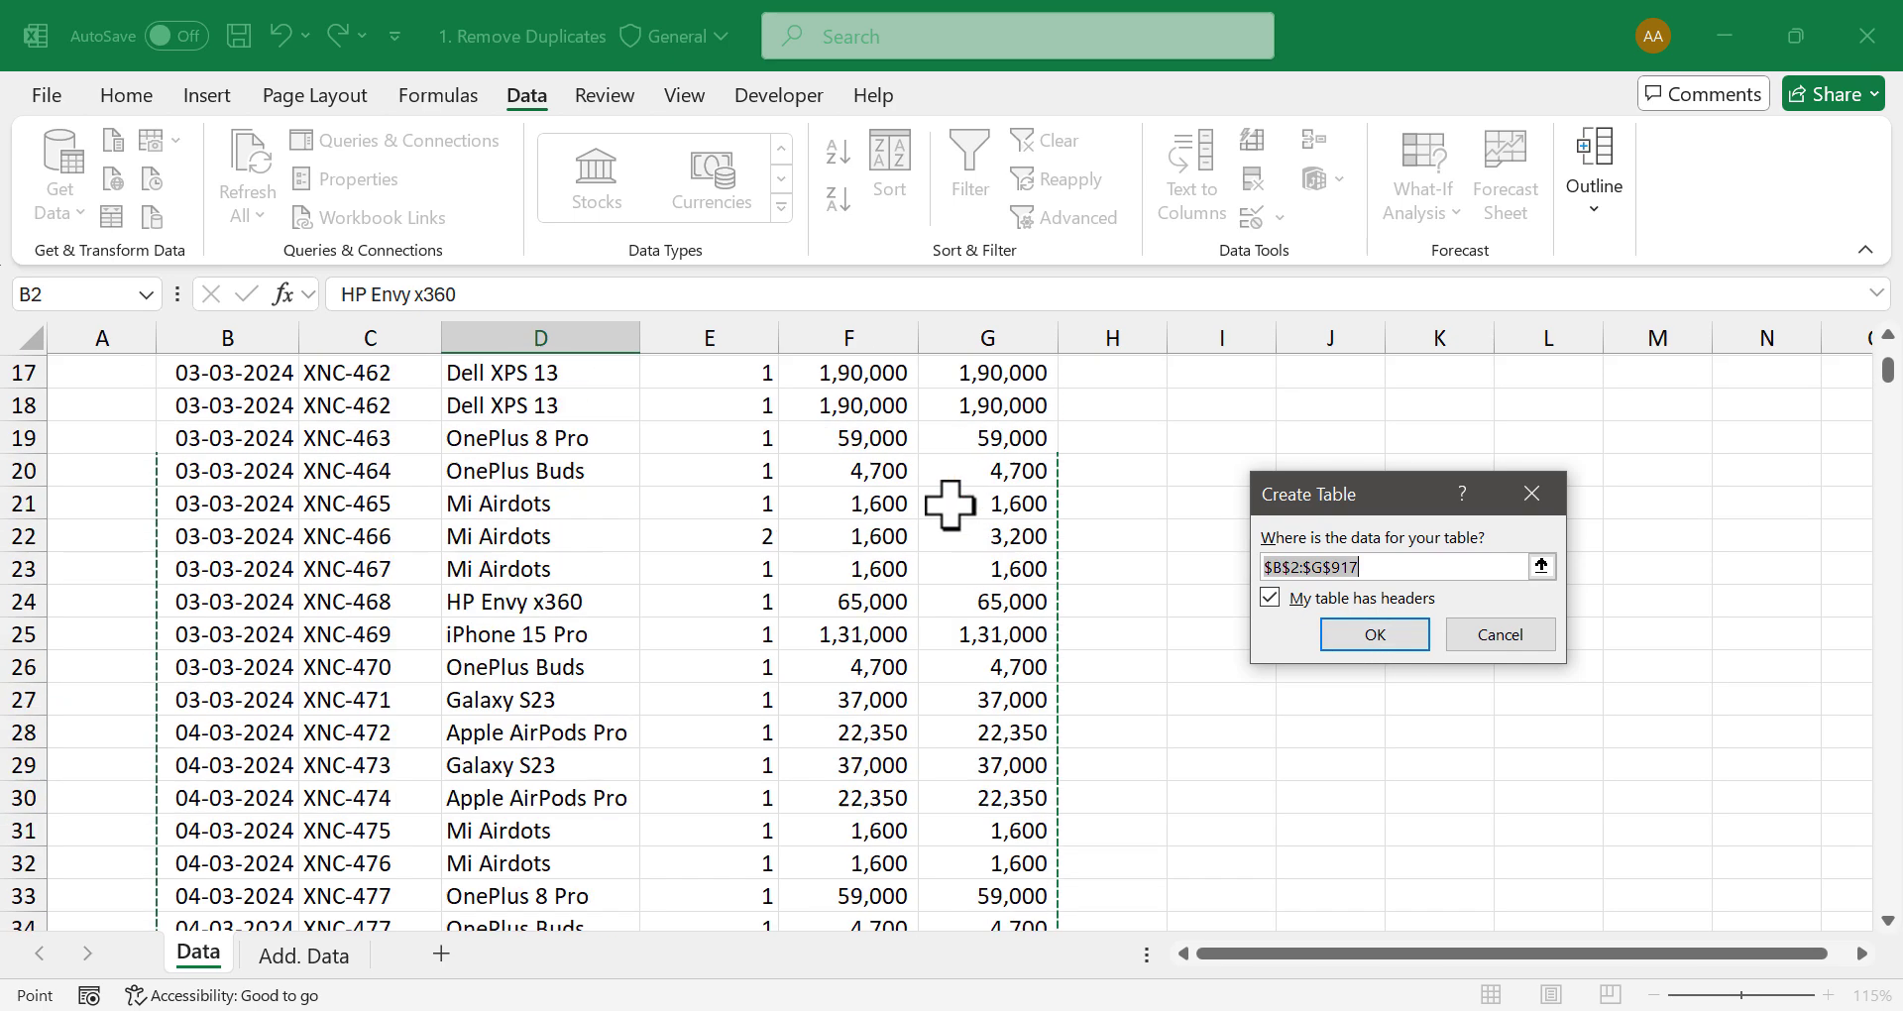
pyautogui.click(1342, 642)
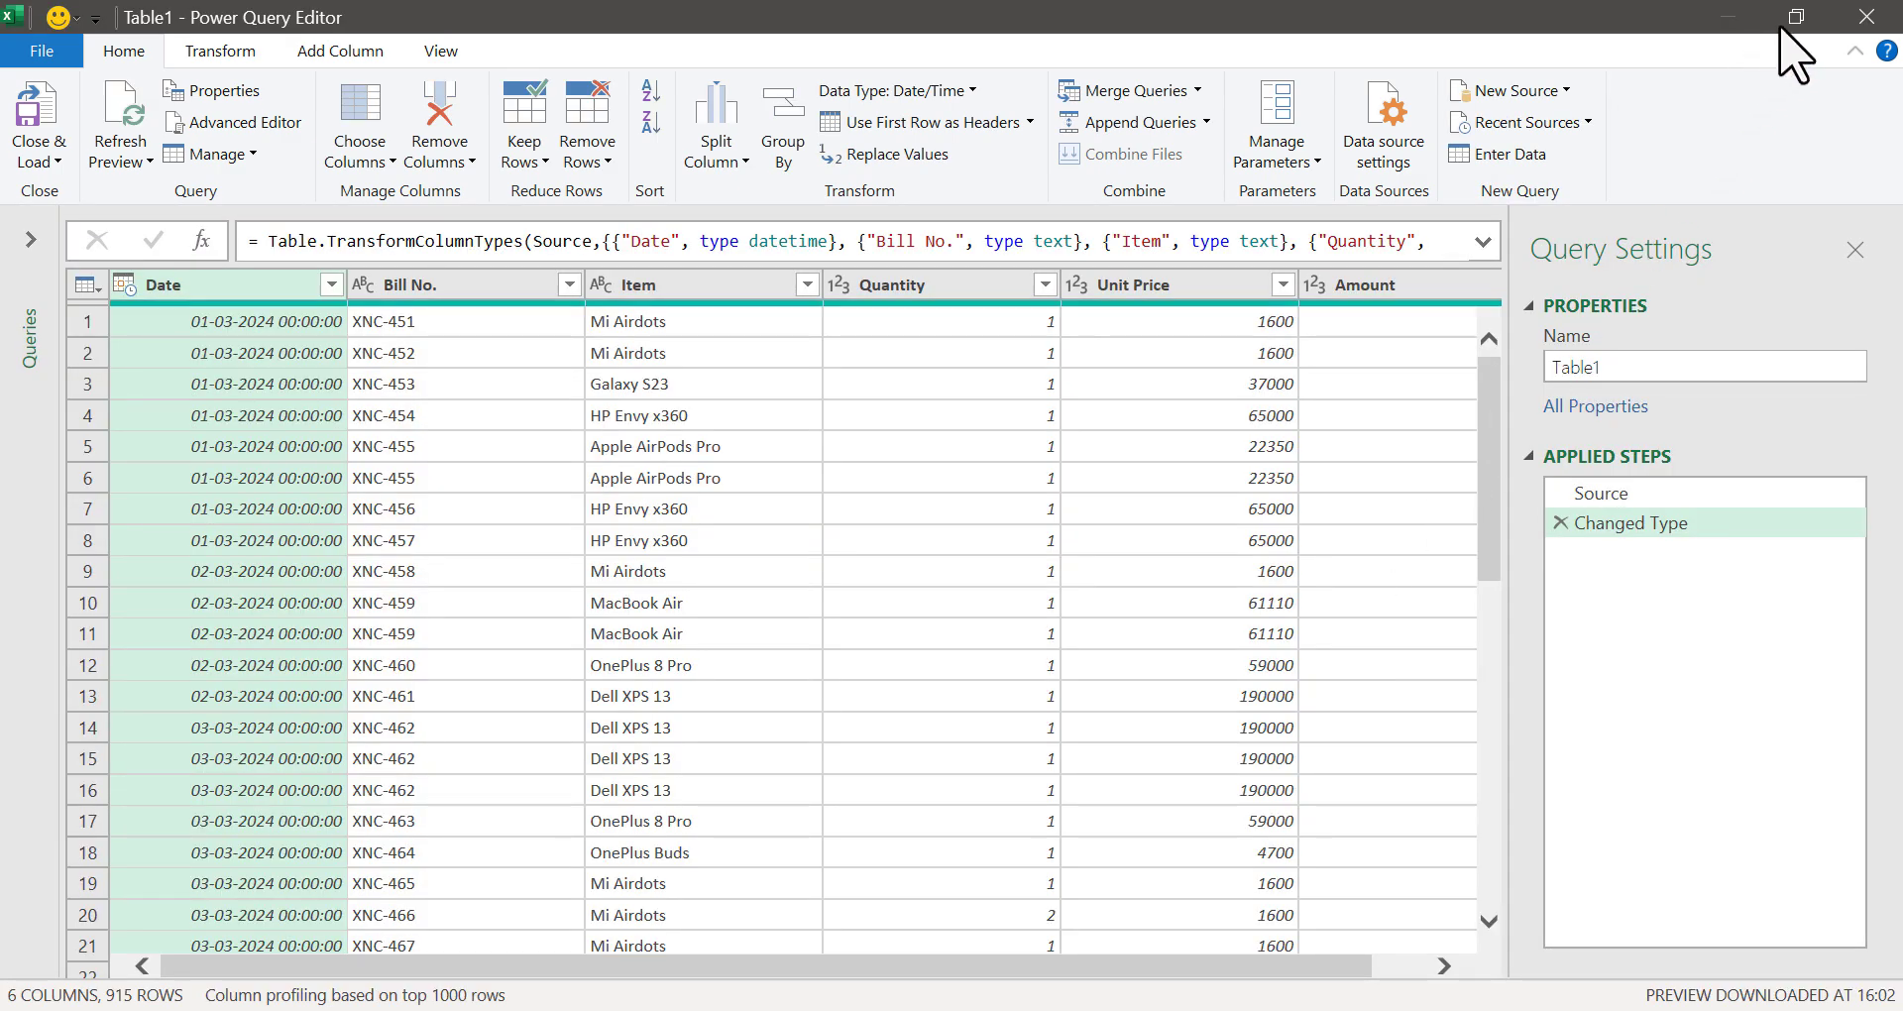
pyautogui.click(1796, 16)
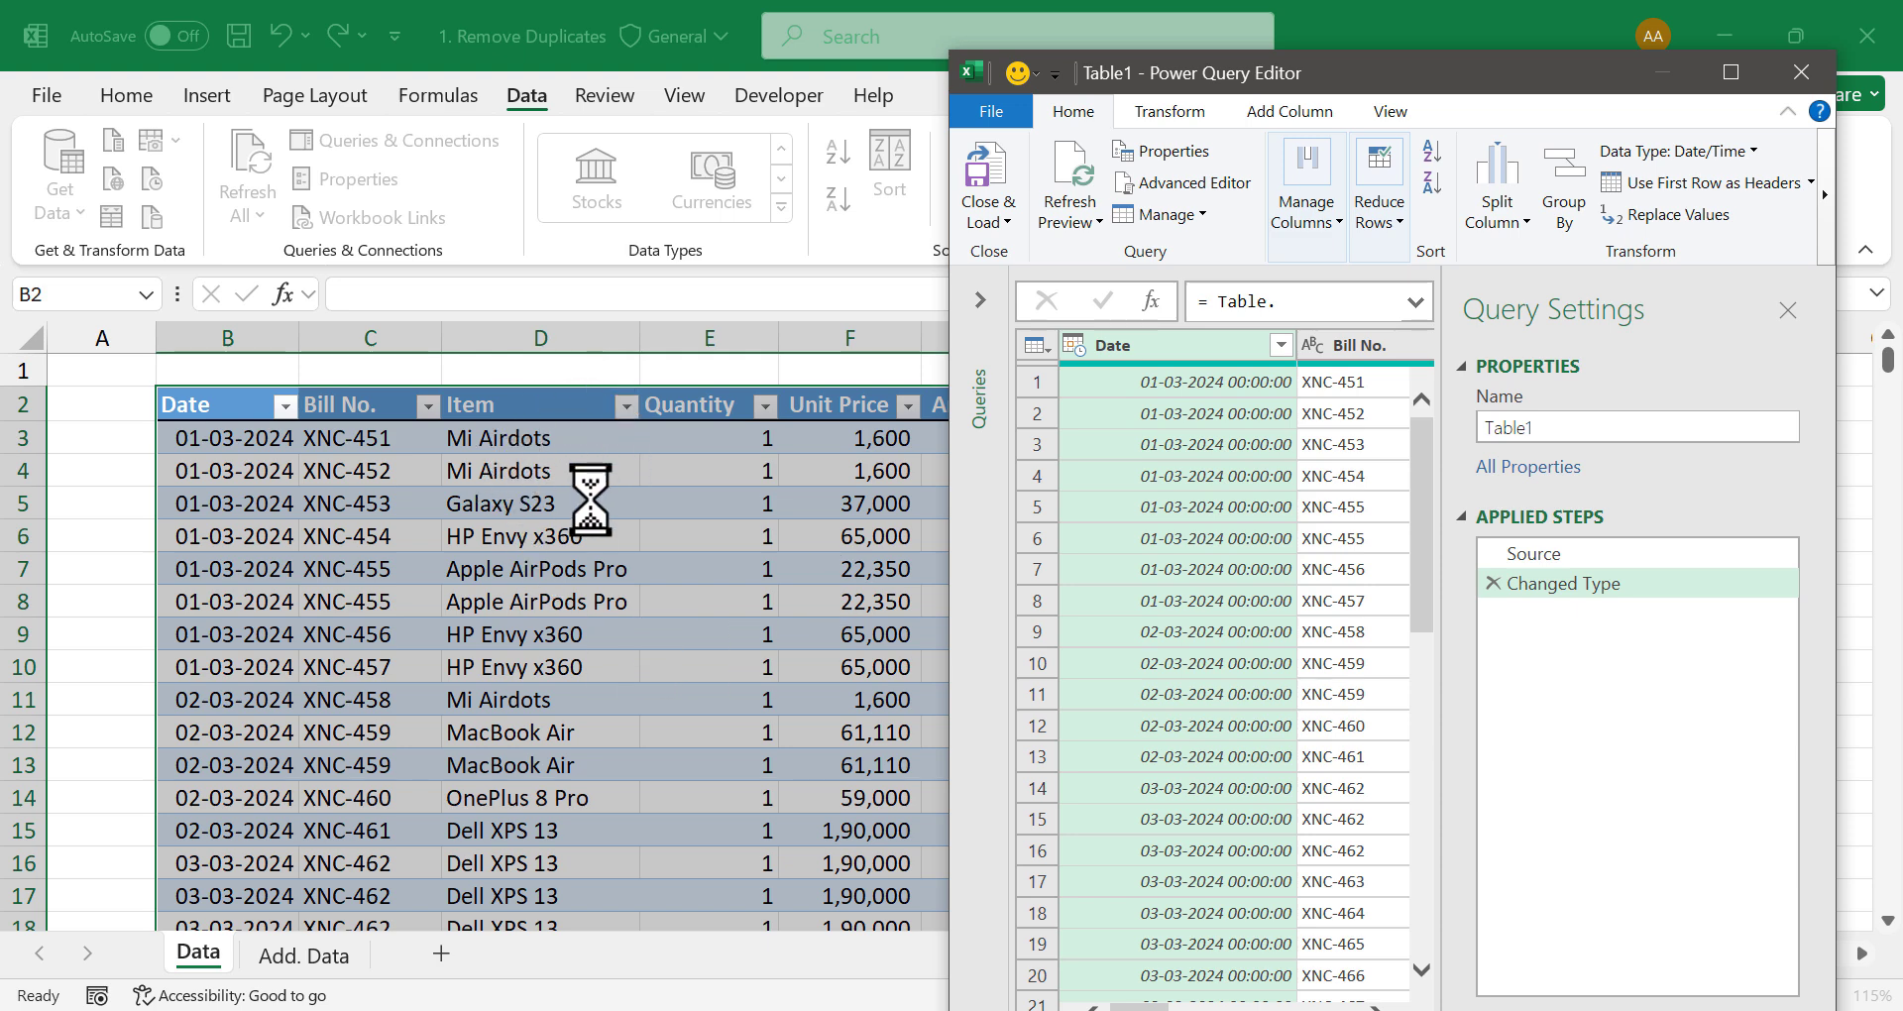
pyautogui.click(1730, 71)
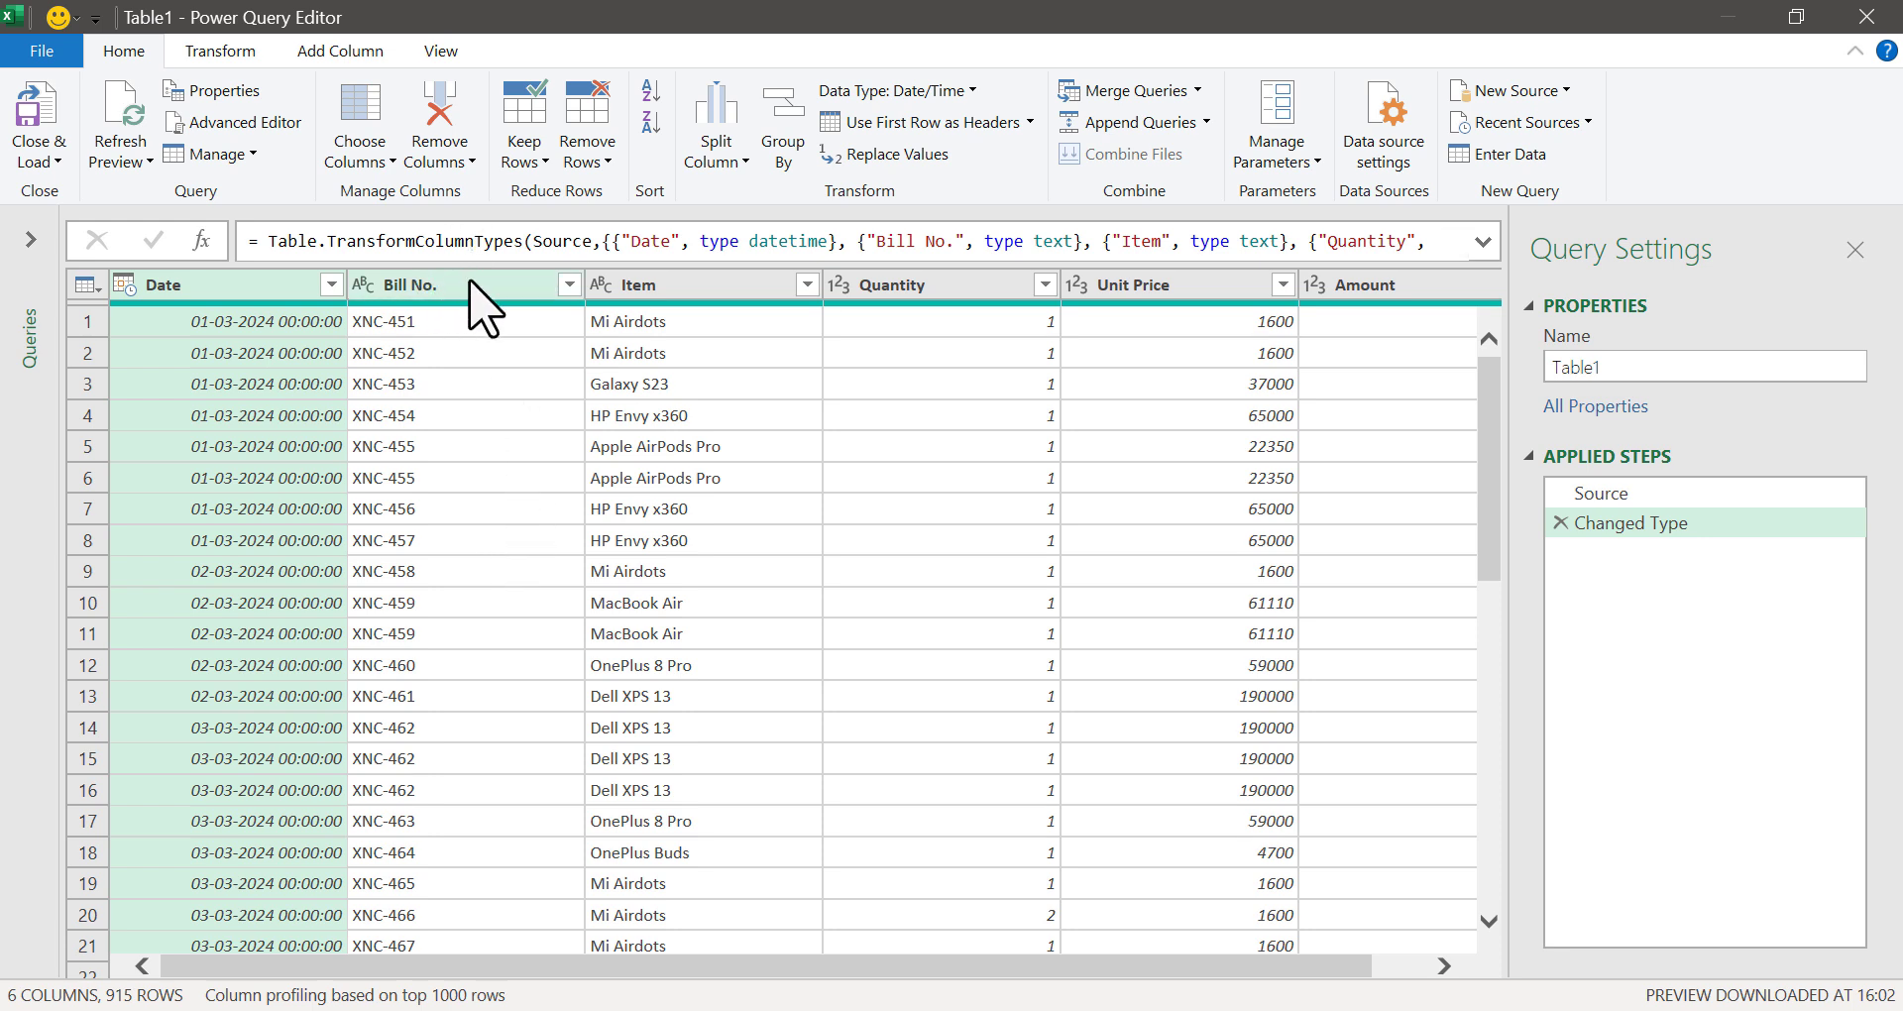
# Step: Remove duplicate Bill No. rows from the Table1 query, leaving 847 rows
pyautogui.click(470, 284)
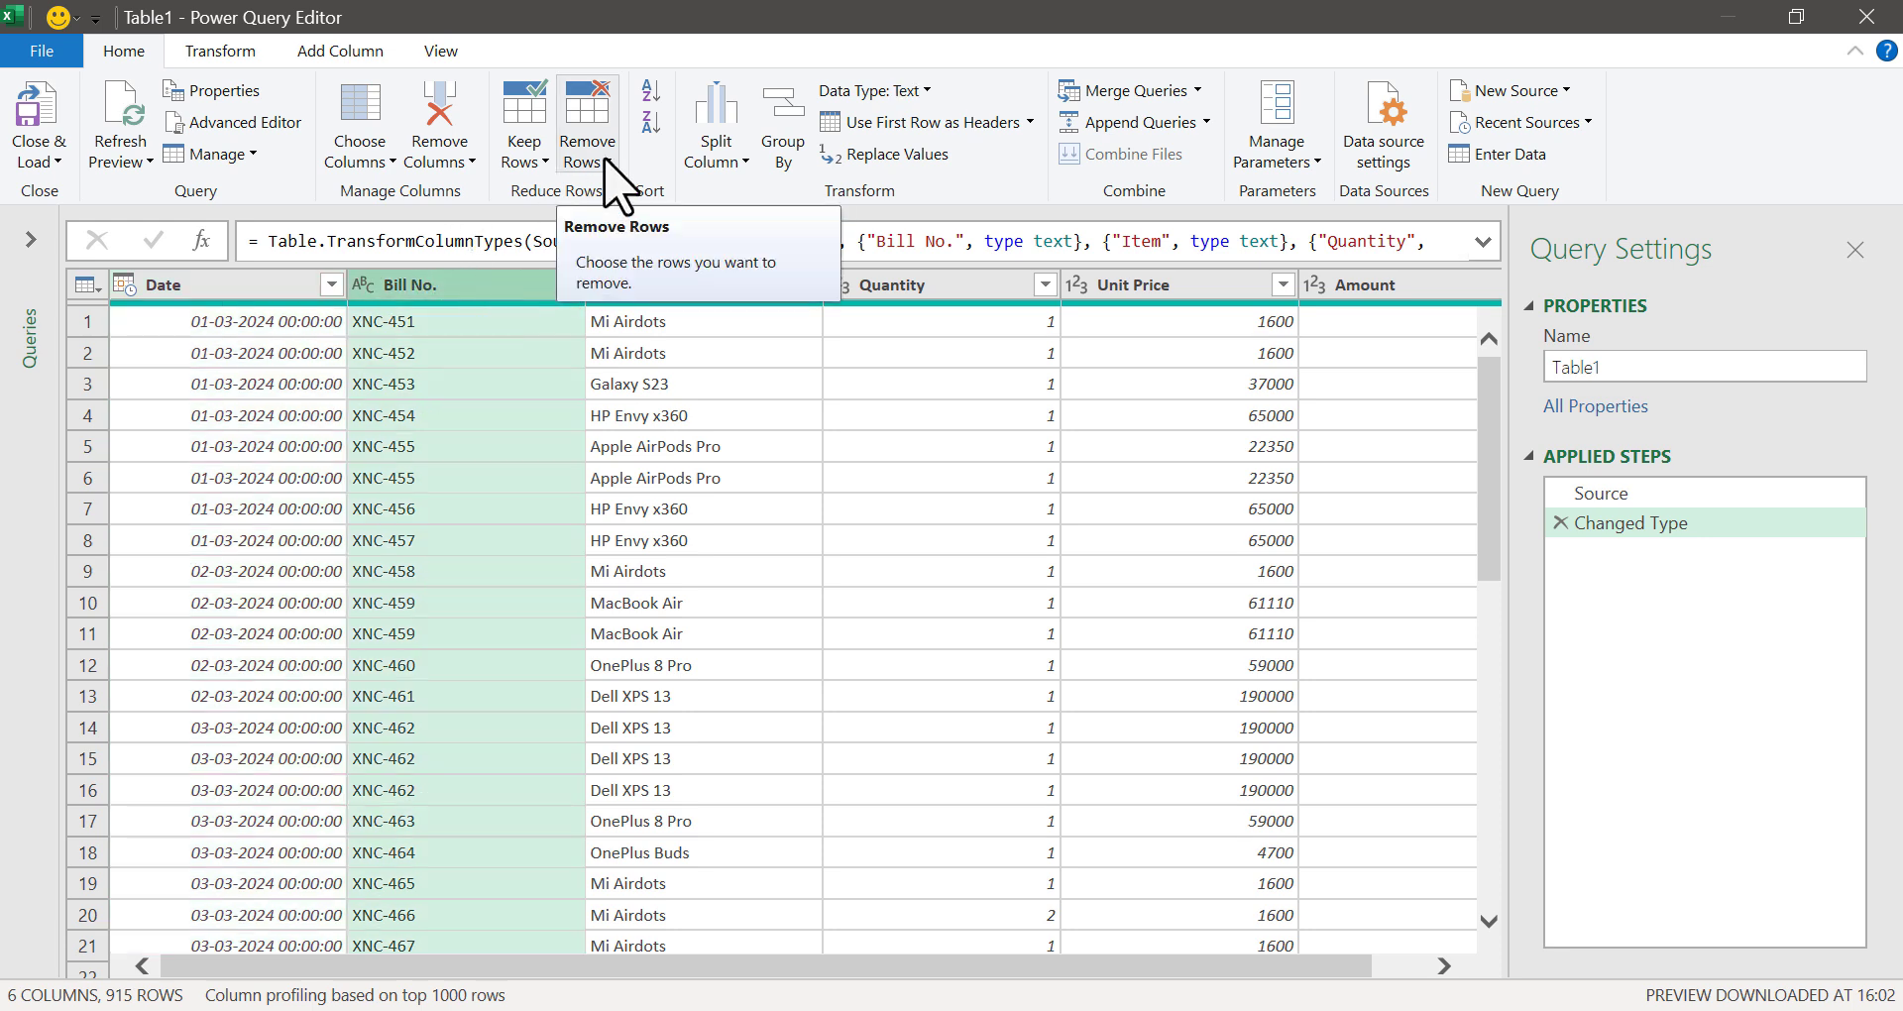
pyautogui.click(600, 161)
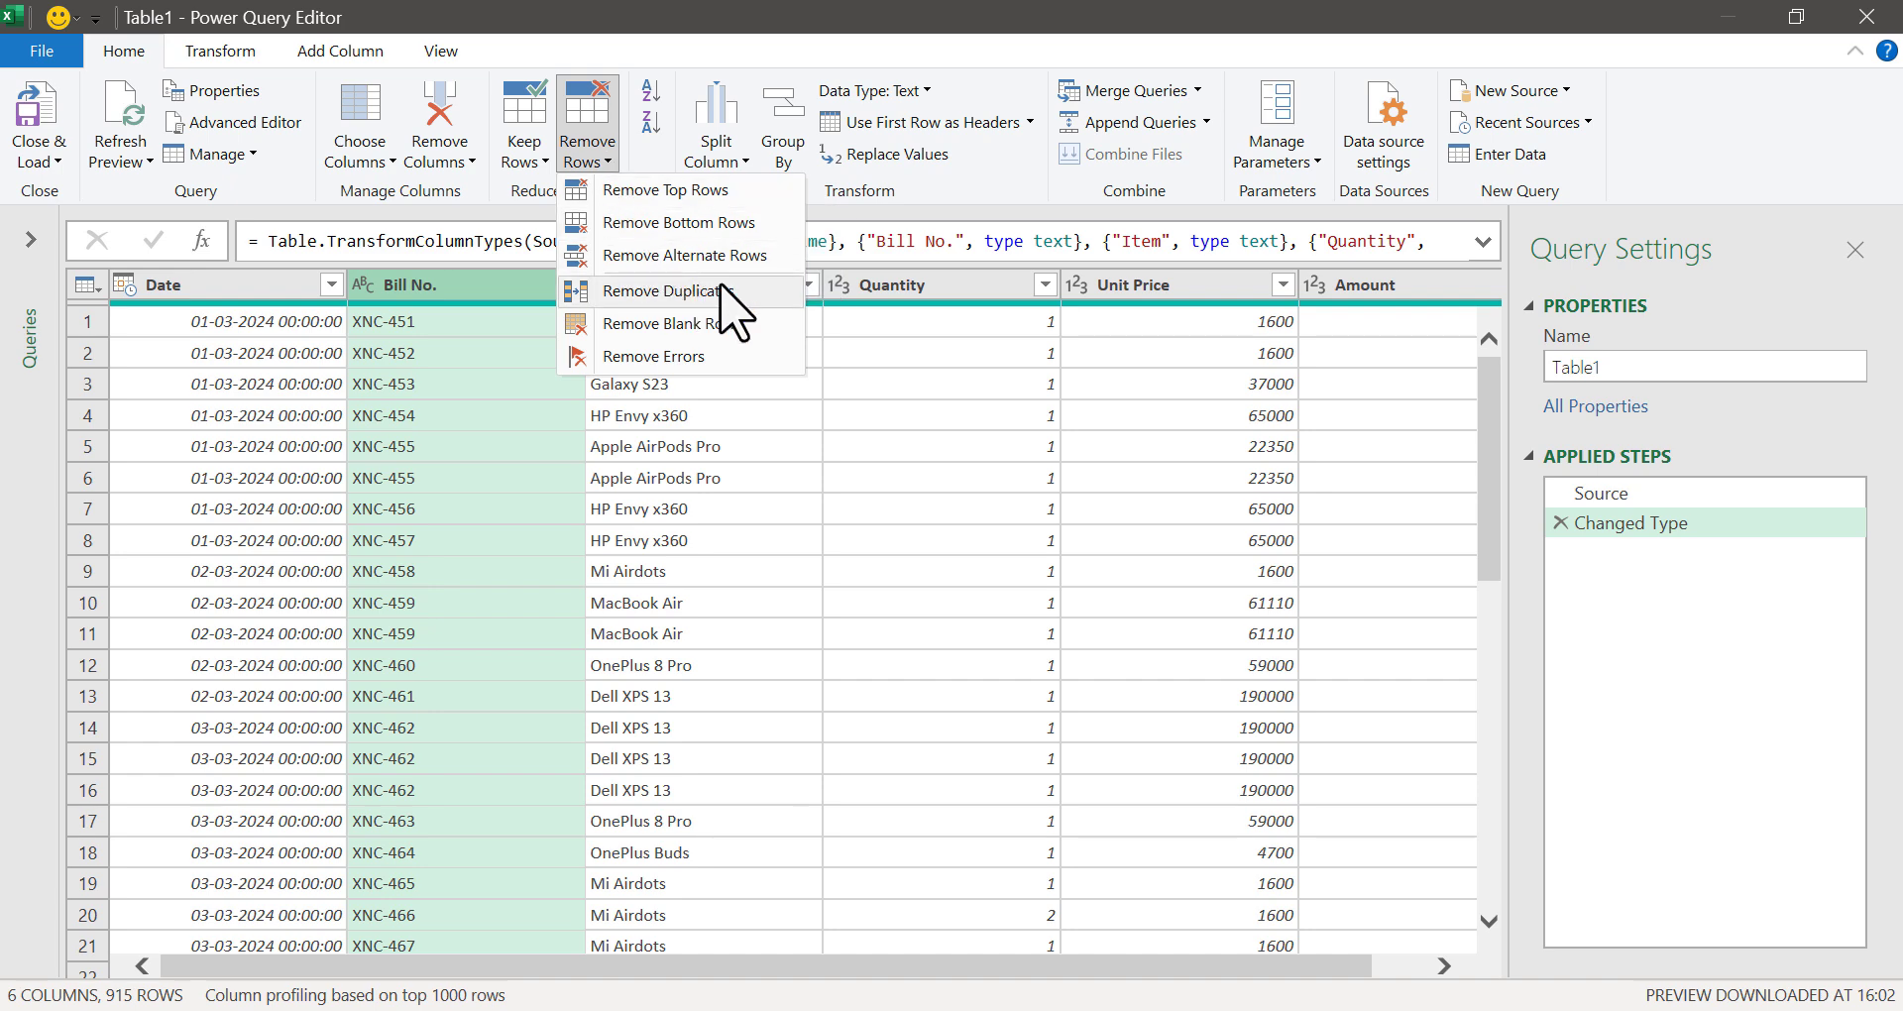
pyautogui.click(668, 291)
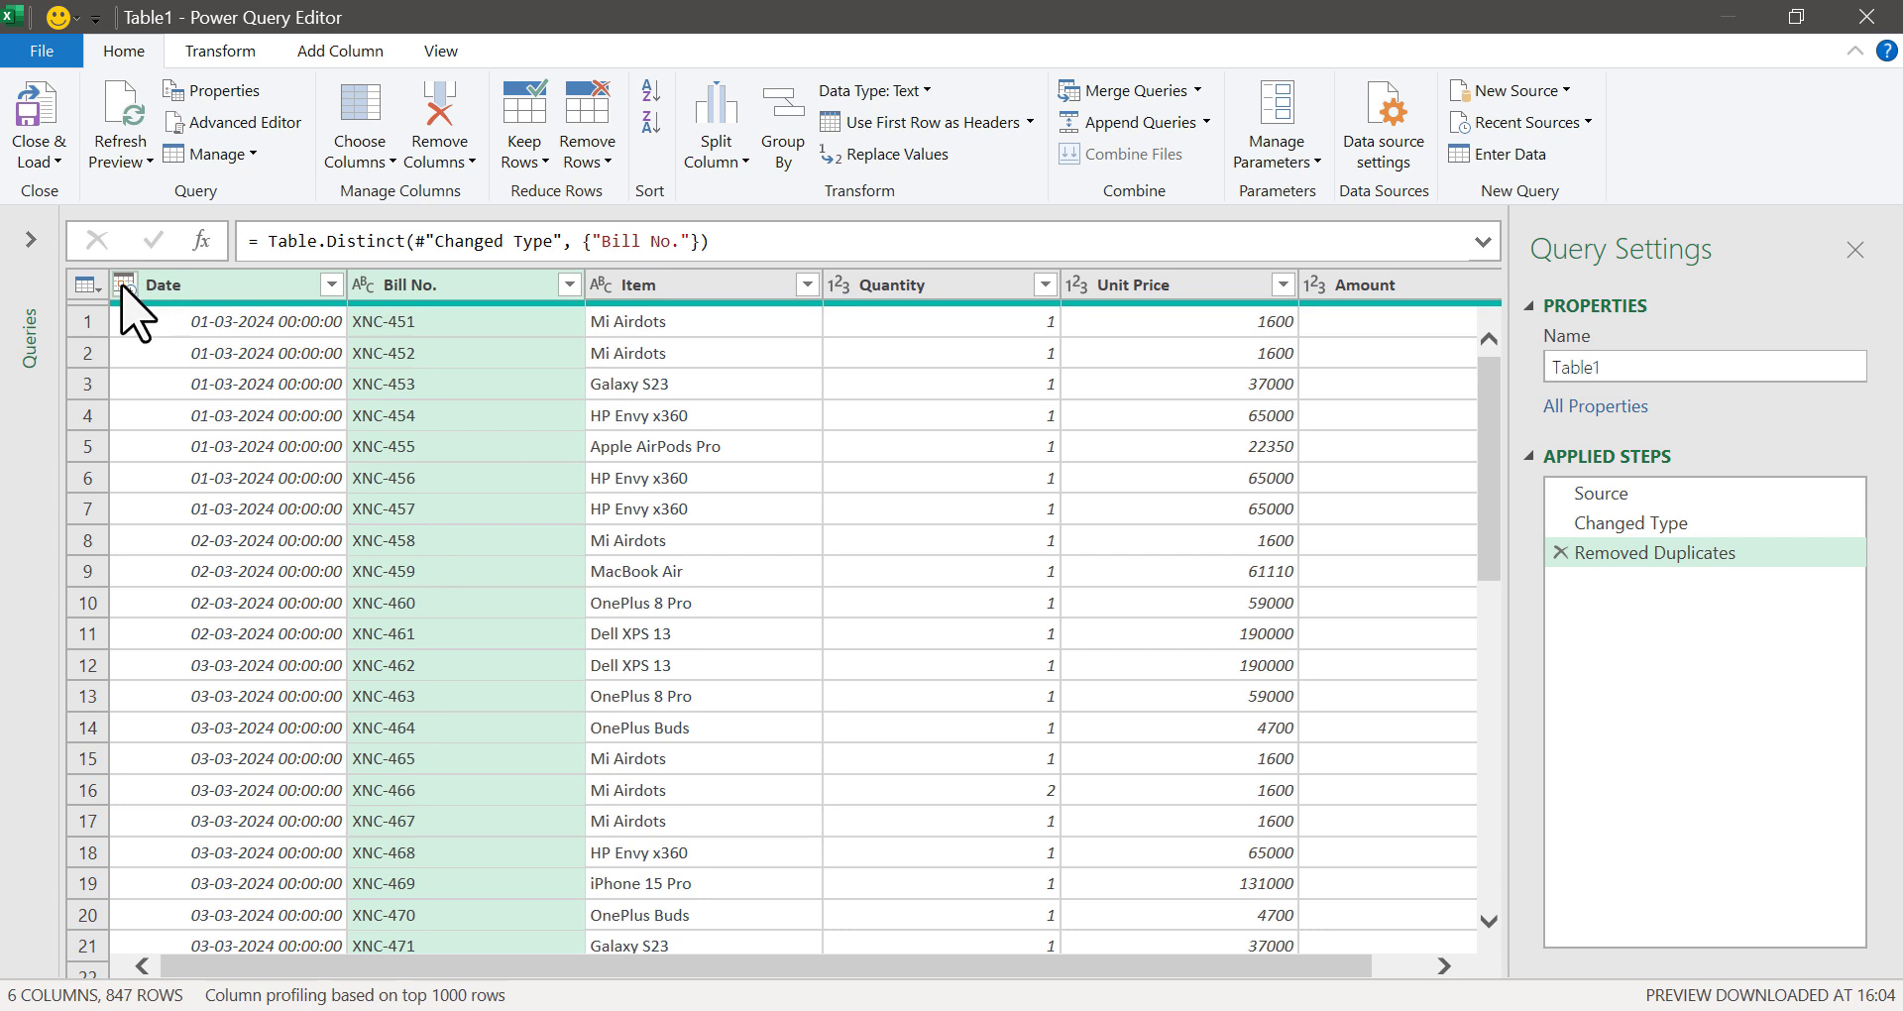
# Step: Change the query's Date column type to Date so the 00:00:00 times drop
pyautogui.click(124, 285)
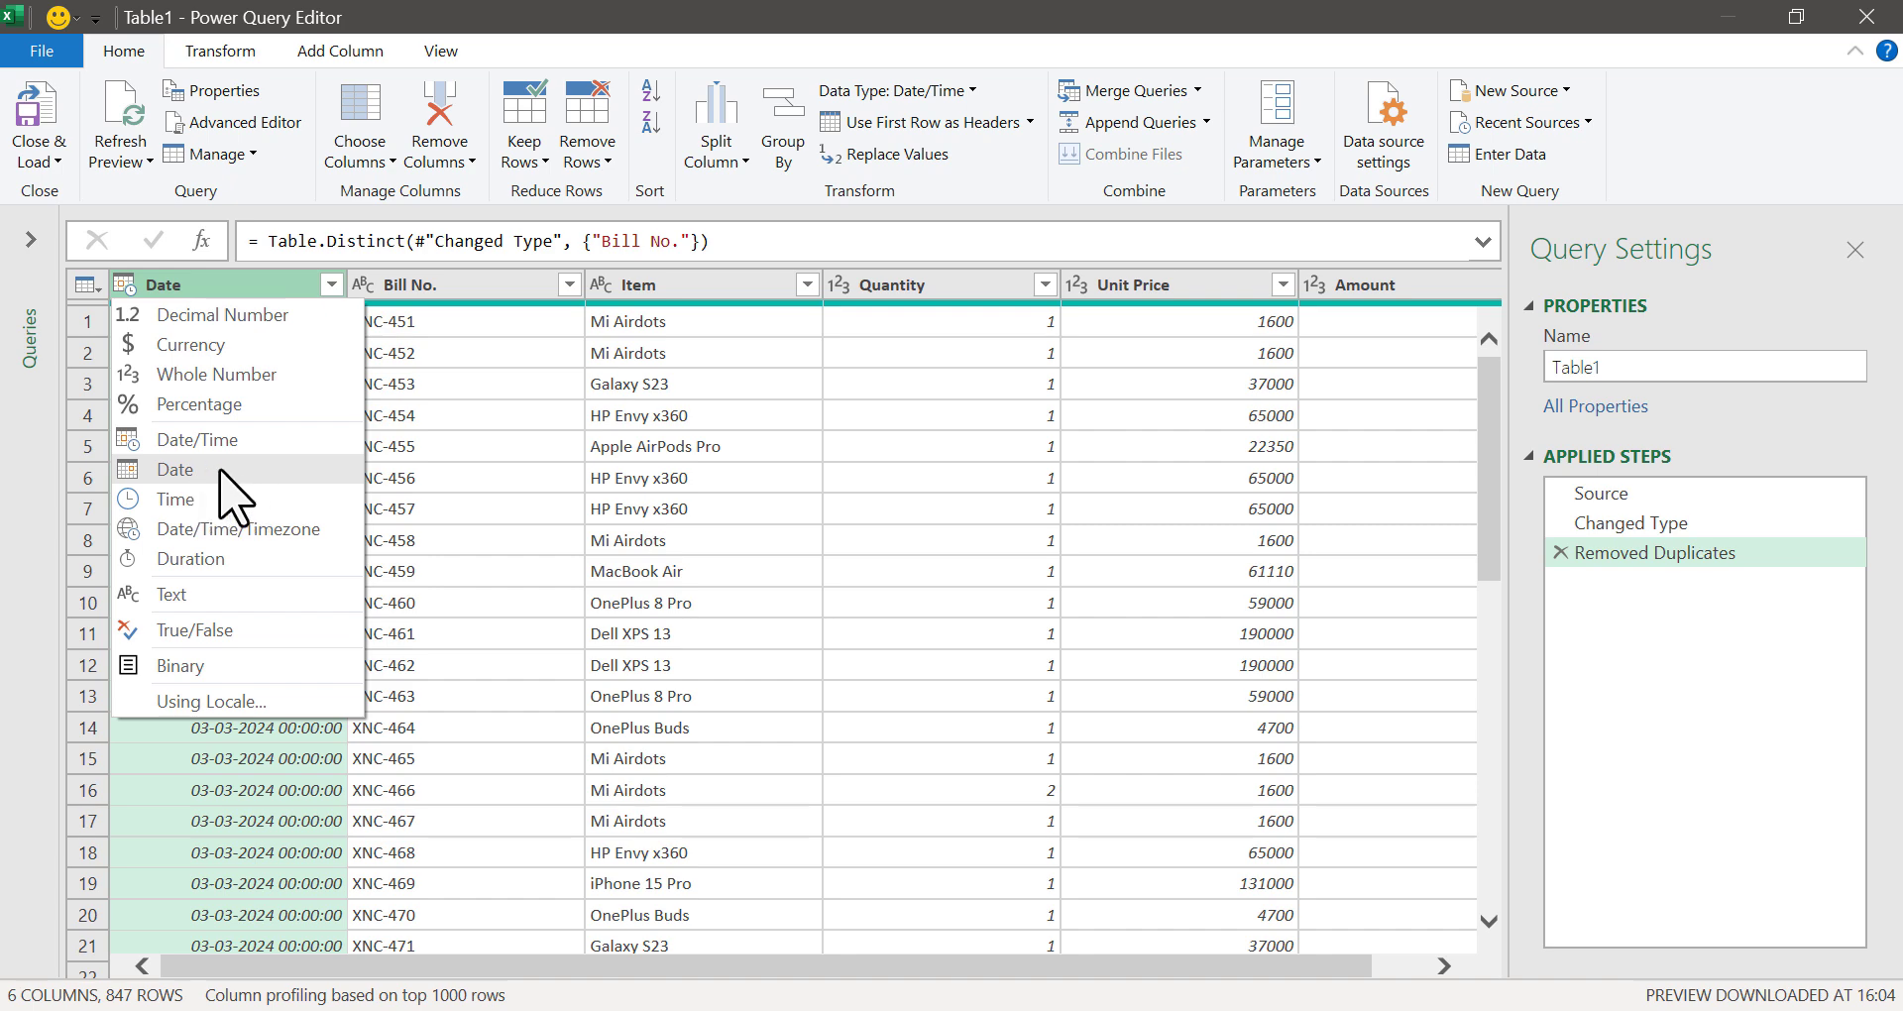
pyautogui.click(233, 485)
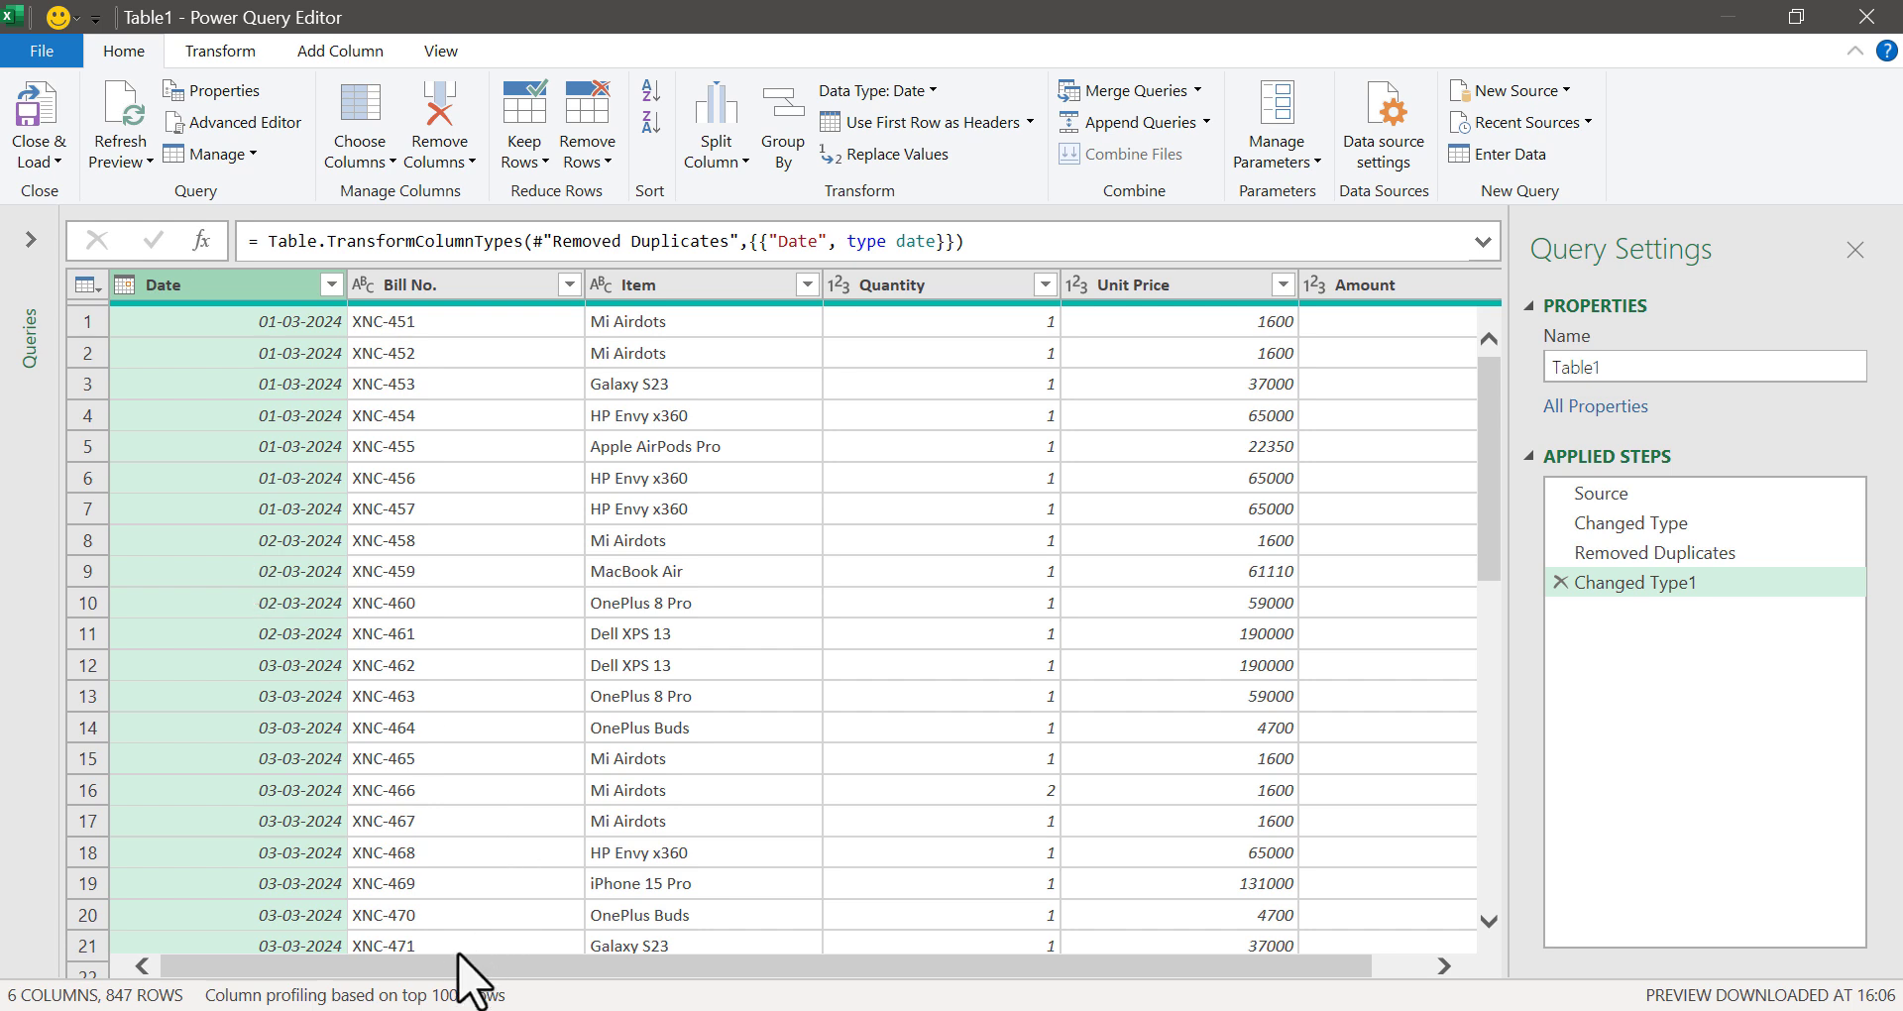
pyautogui.moveTo(475, 966); pyautogui.dragTo(342, 966)
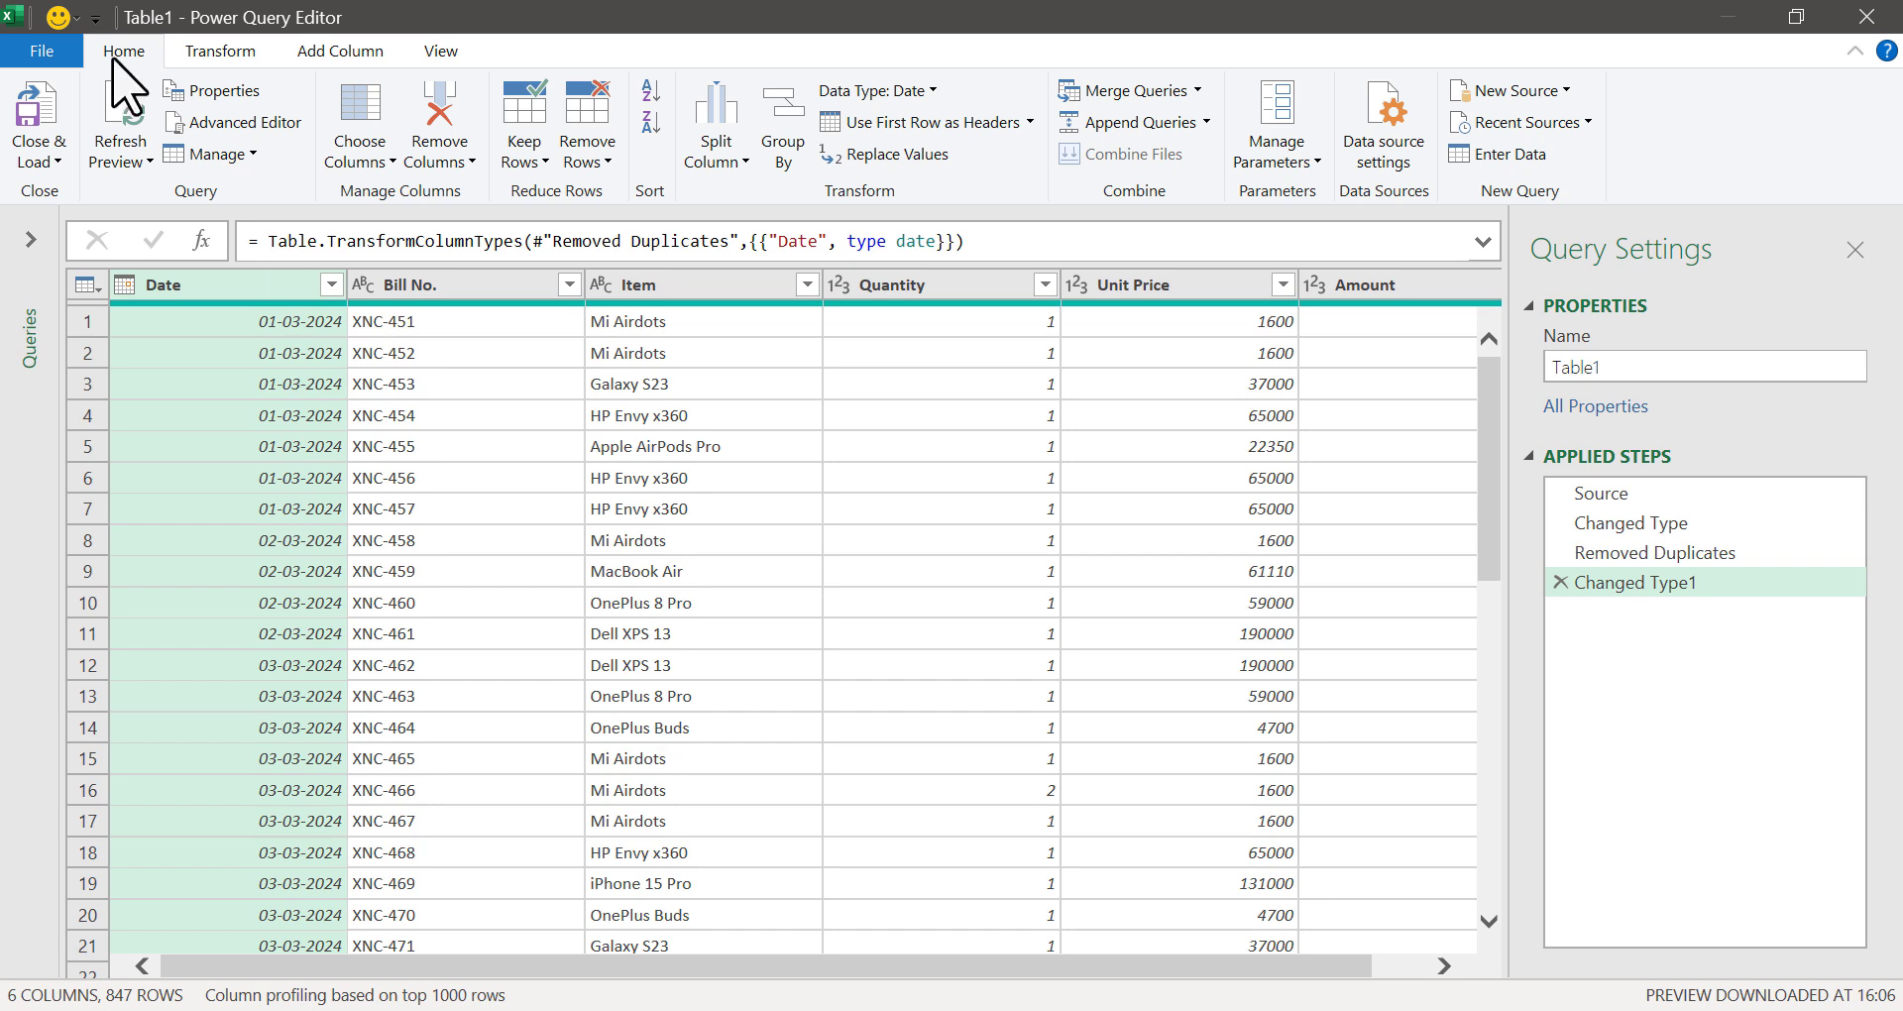
# Step: Close & Load the query into a new Table1 sheet and check its 847 loaded rows
pyautogui.click(50, 104)
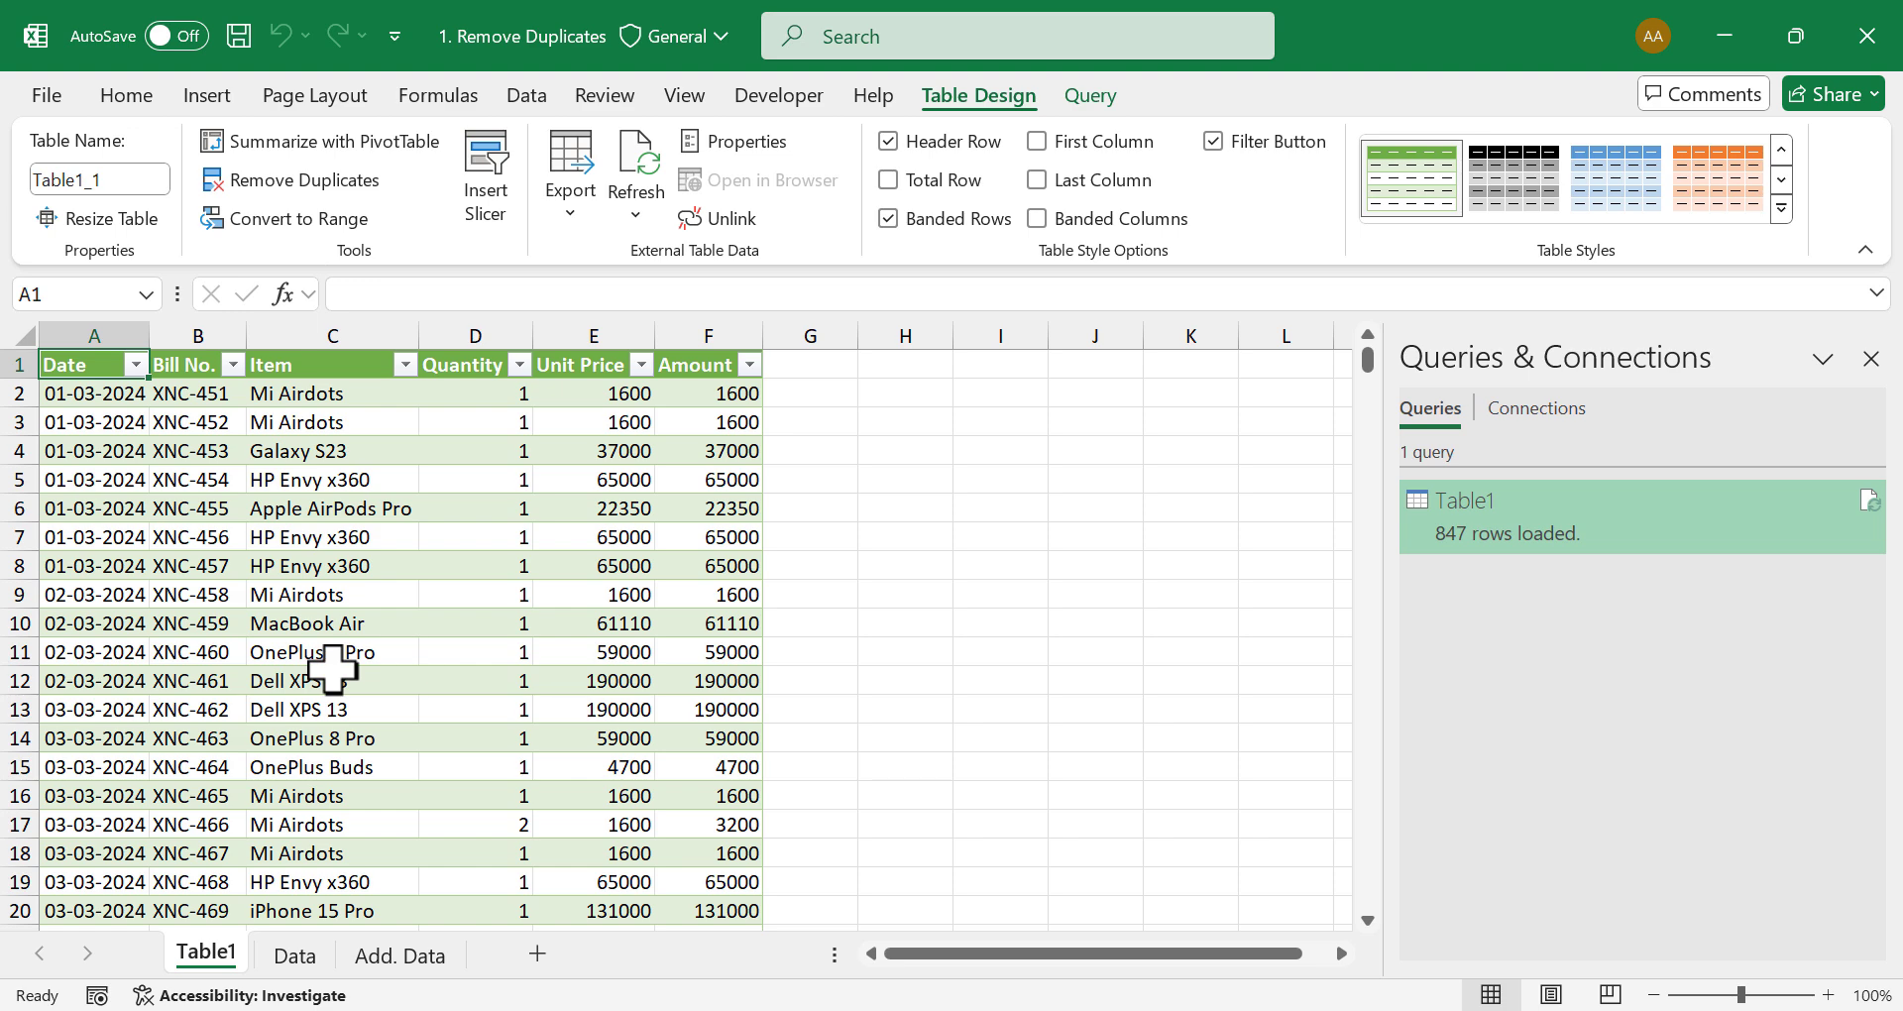
pyautogui.scroll(-20, 179, 649)
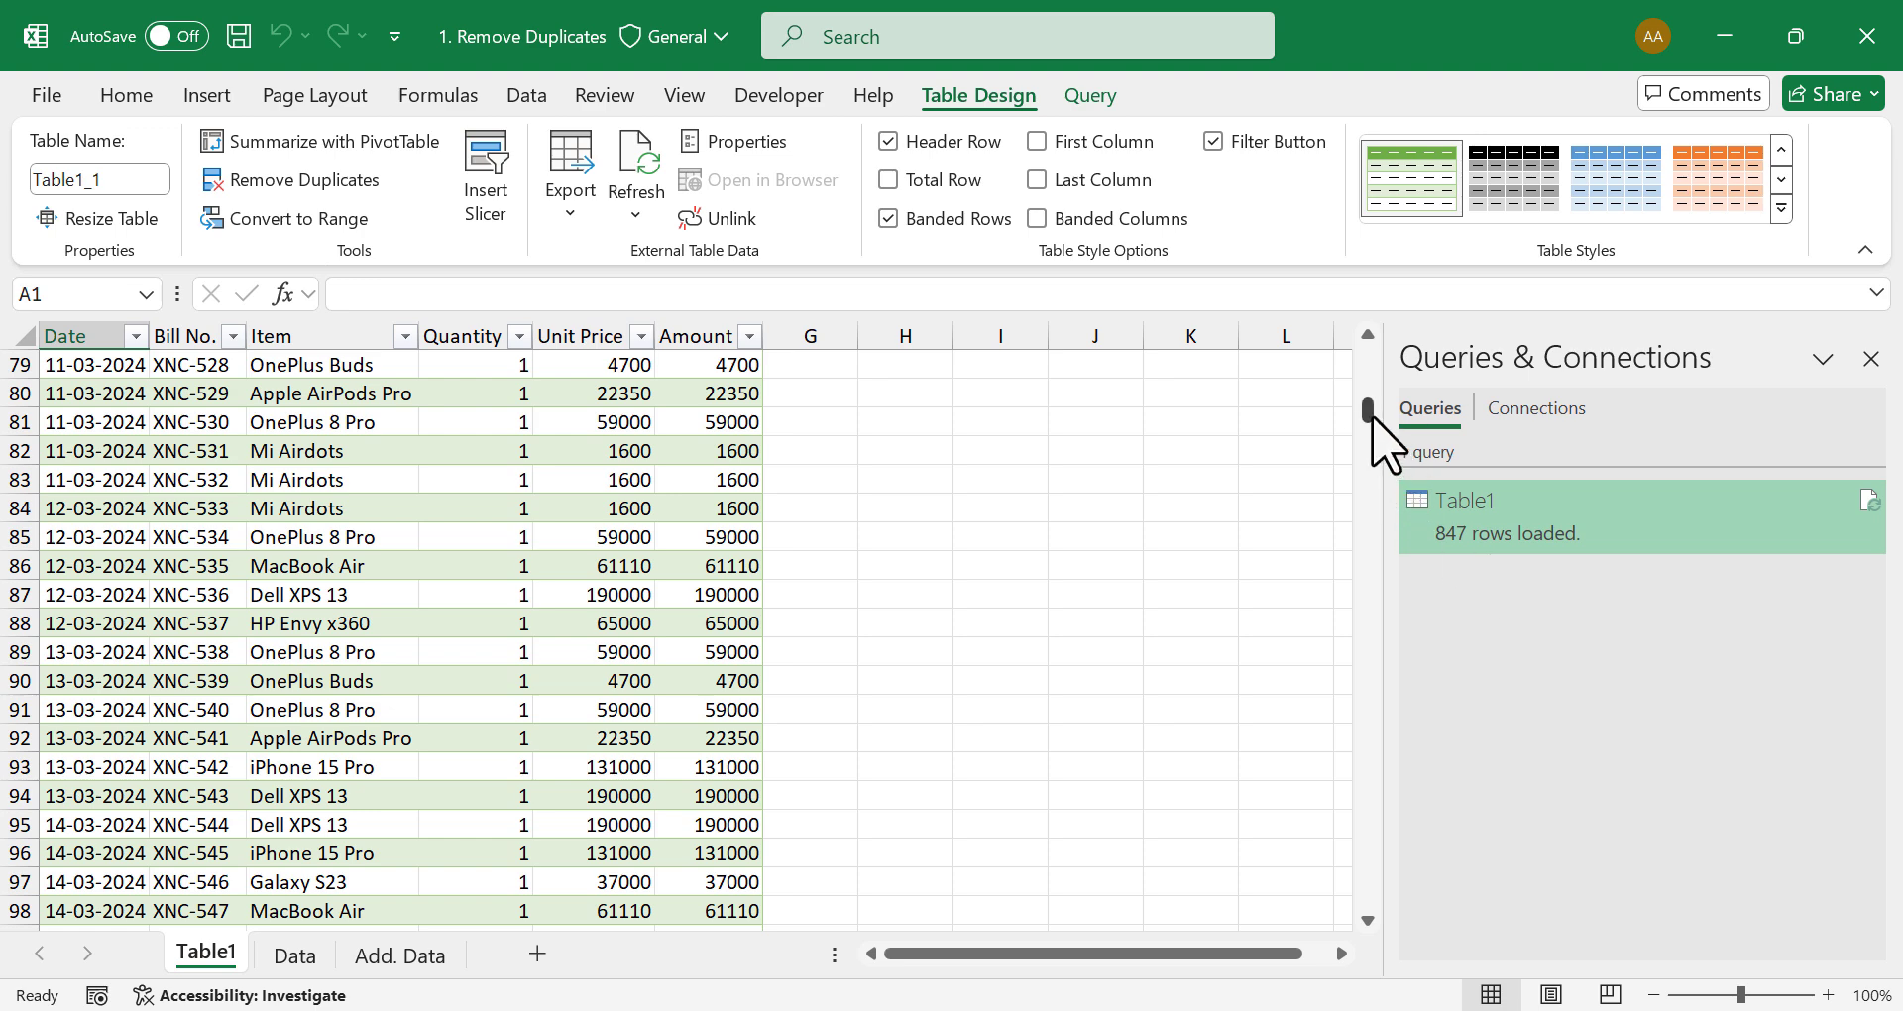
pyautogui.moveTo(1372, 416); pyautogui.dragTo(1368, 355)
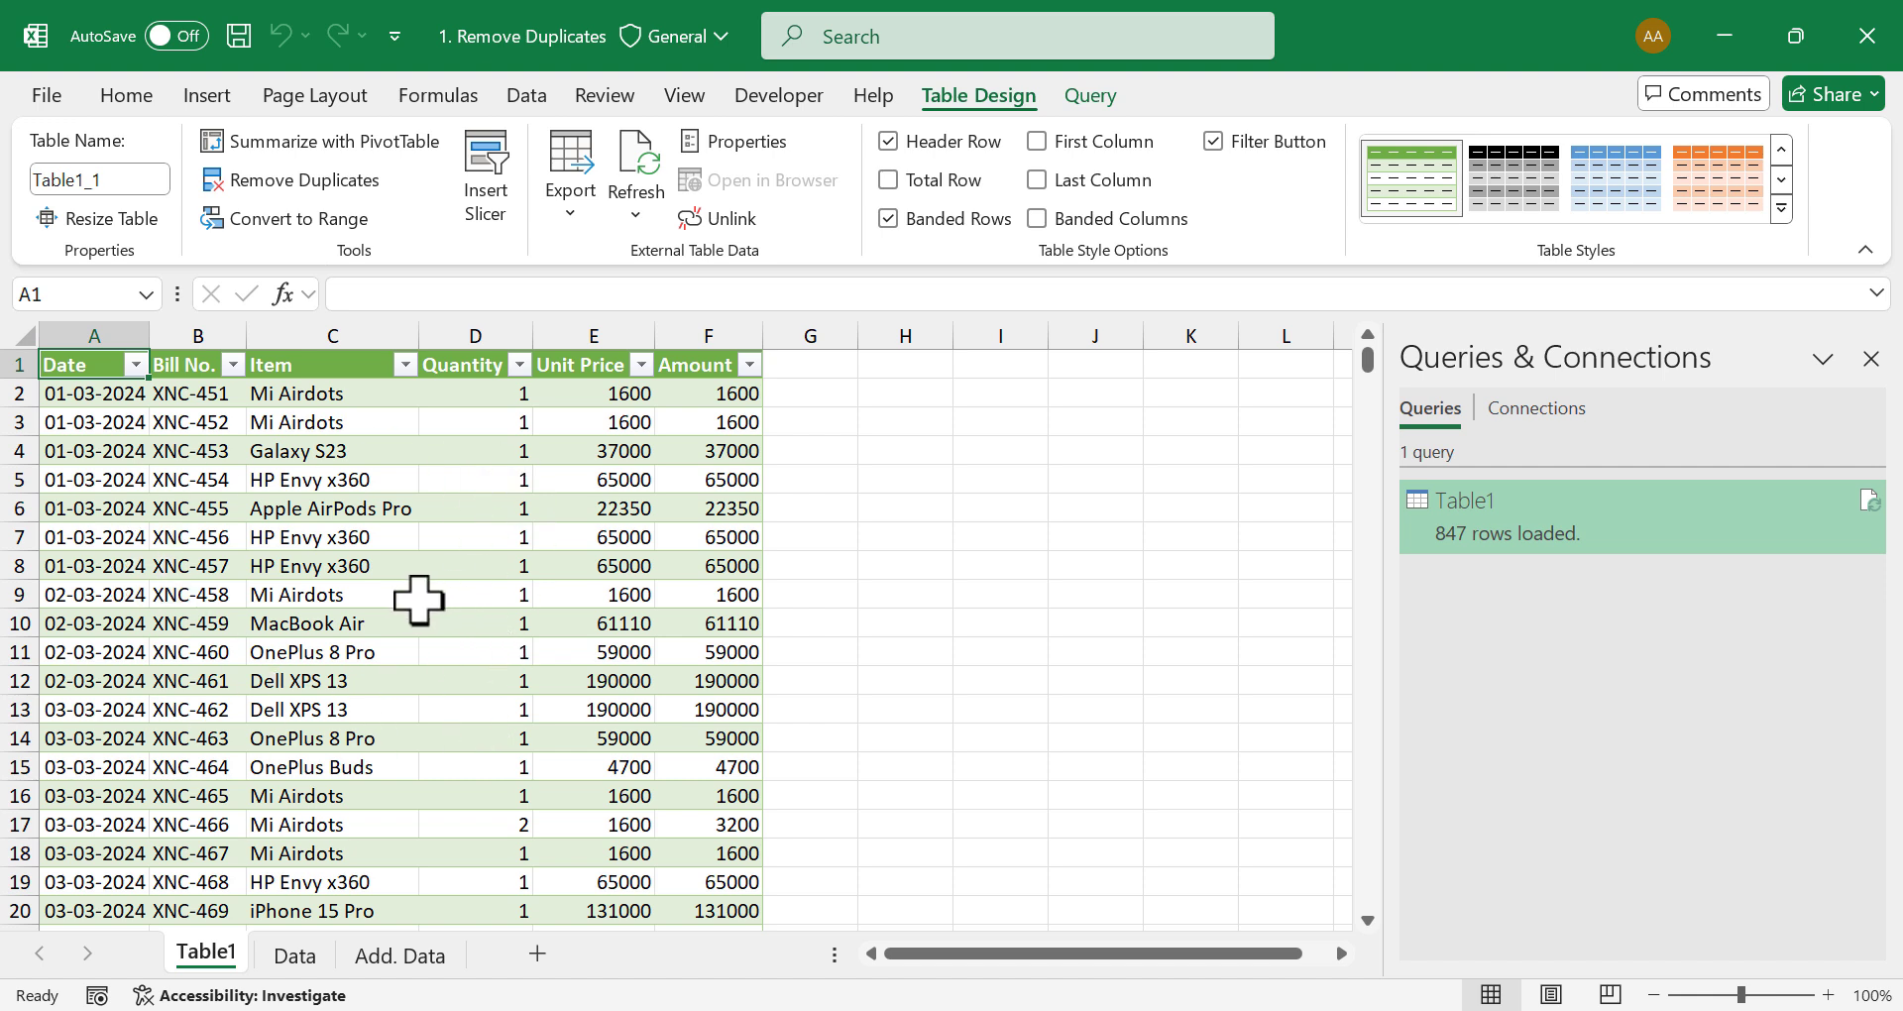
pyautogui.click(374, 567)
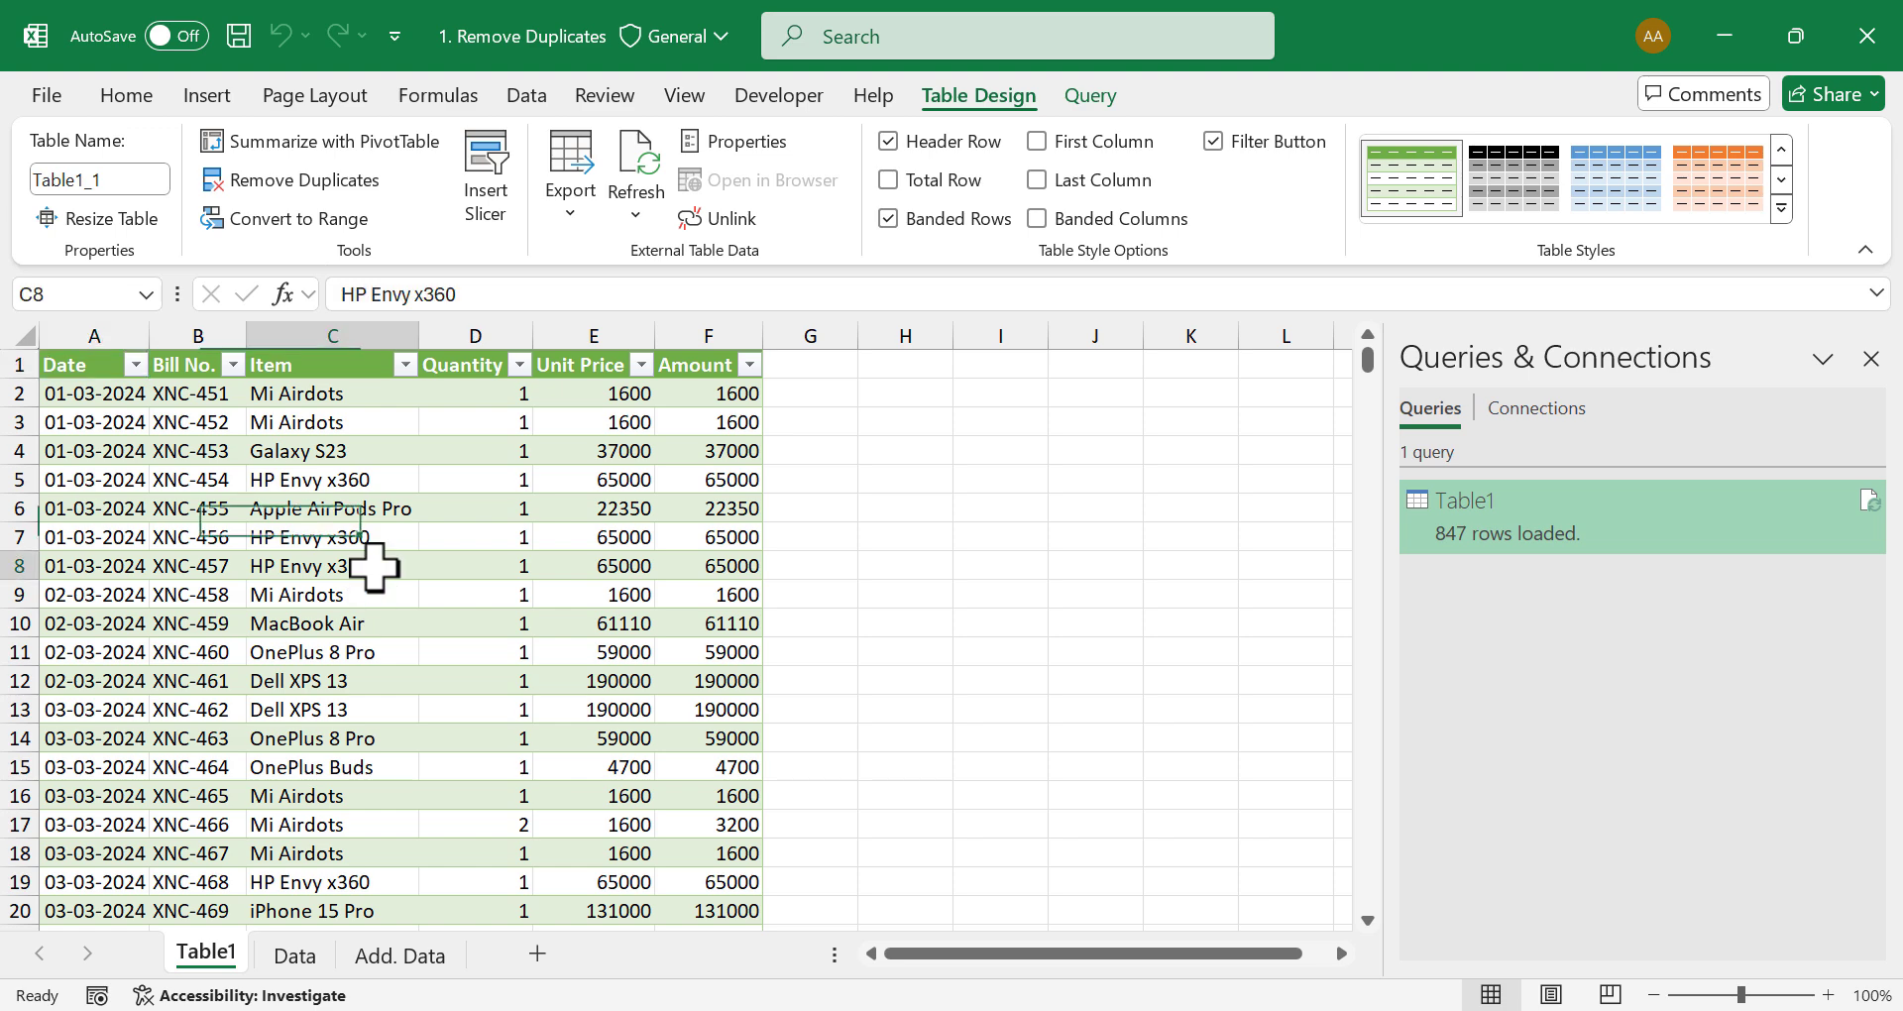
# Step: Insert a PivotTable from the table onto the existing Table1 sheet at cell H3
pyautogui.click(190, 91)
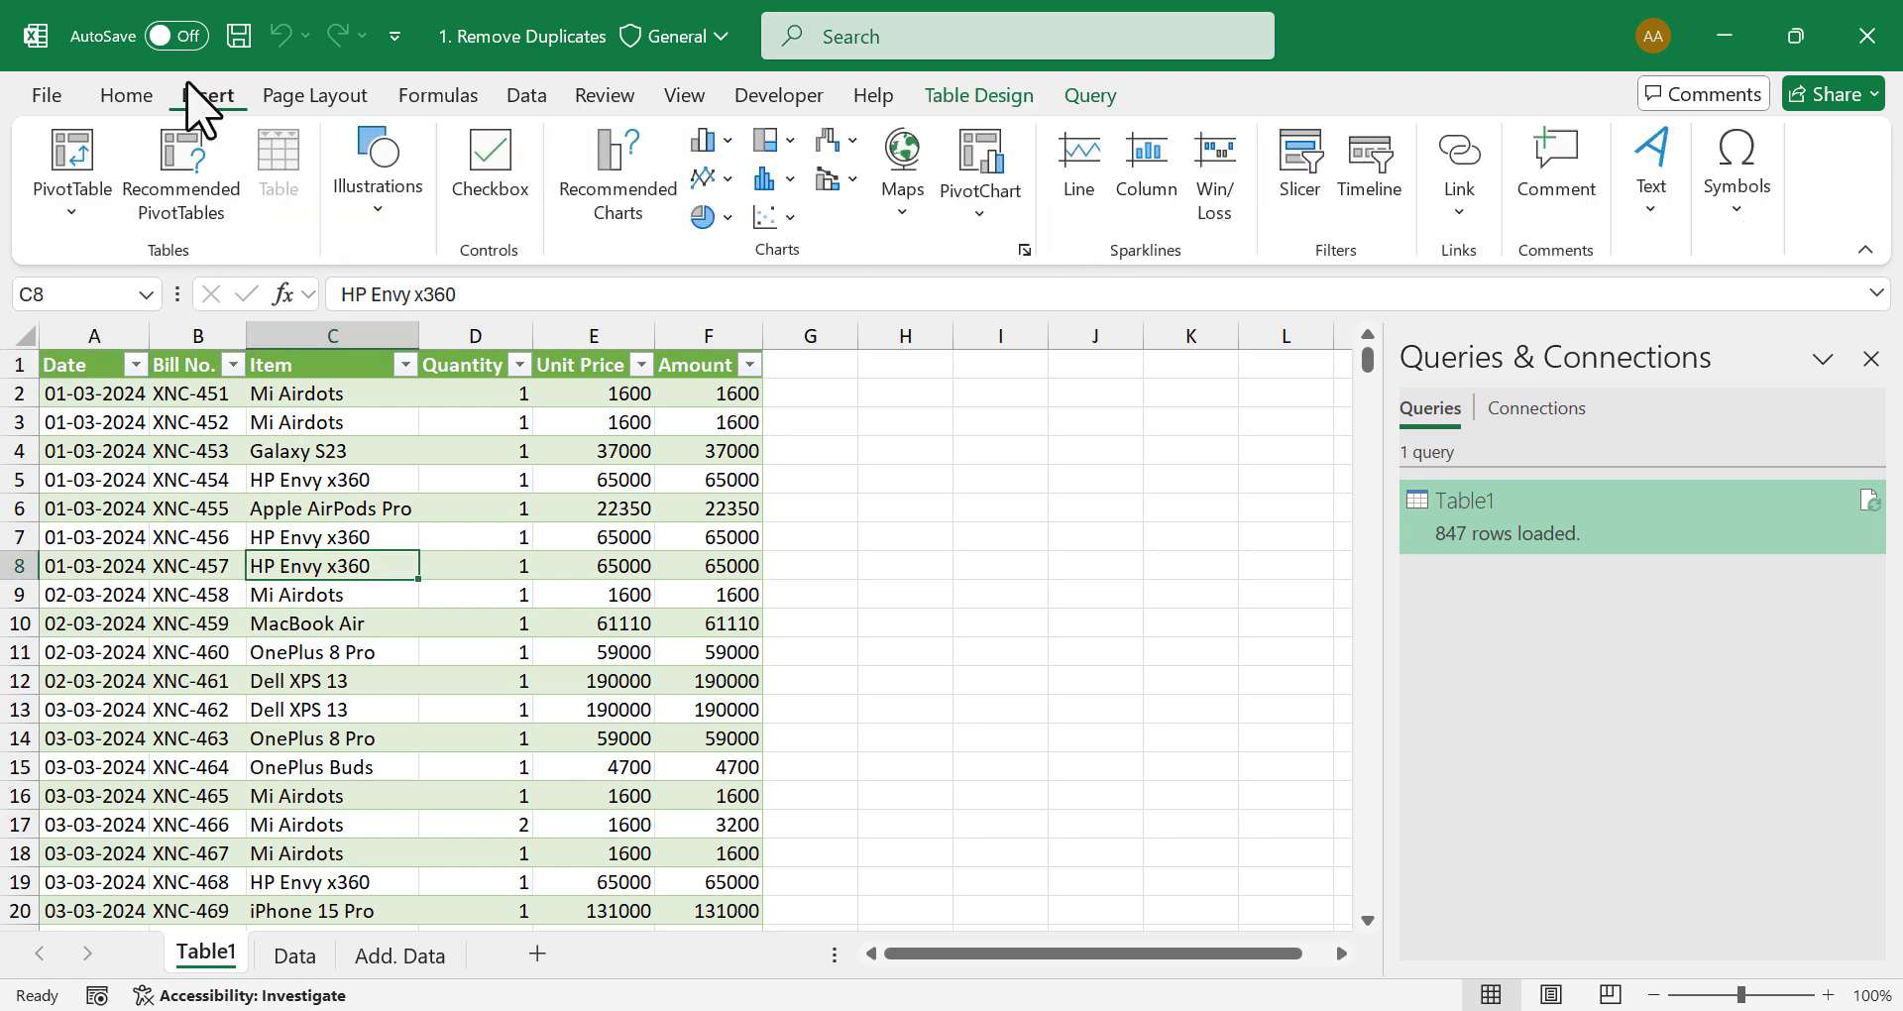
pyautogui.click(74, 149)
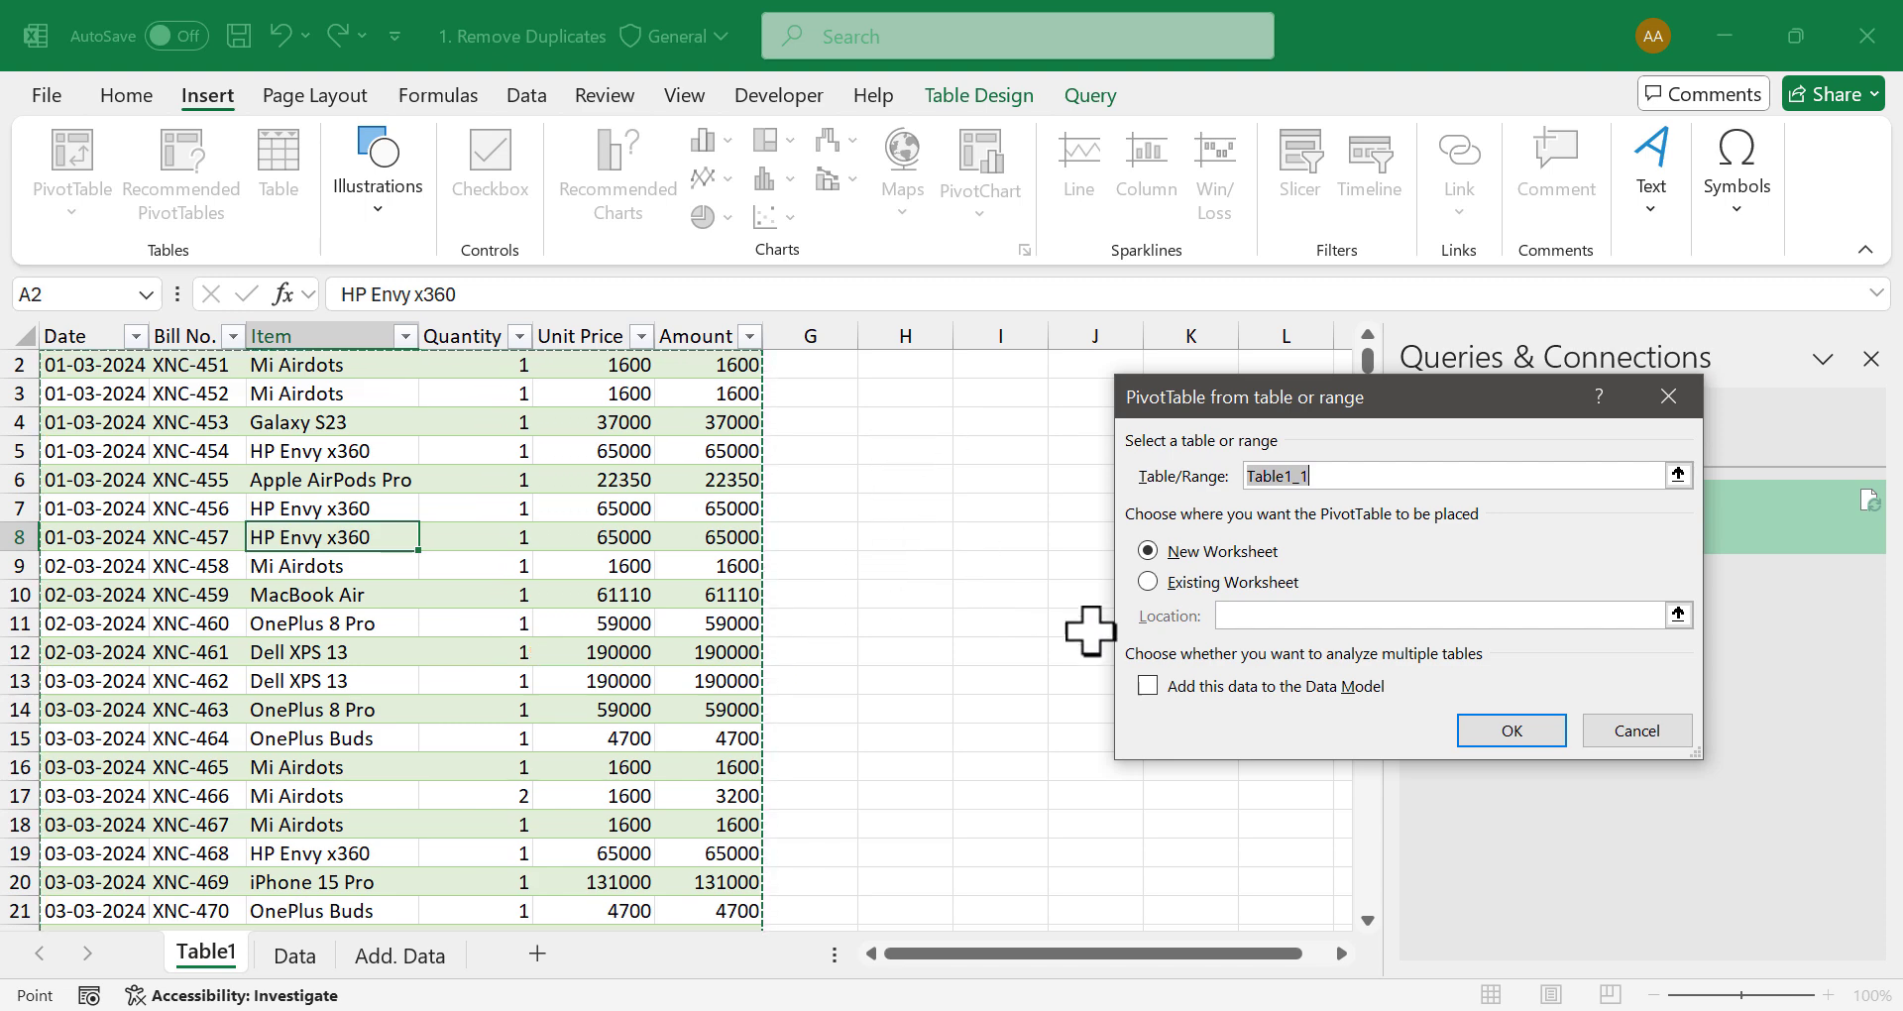
pyautogui.click(1148, 581)
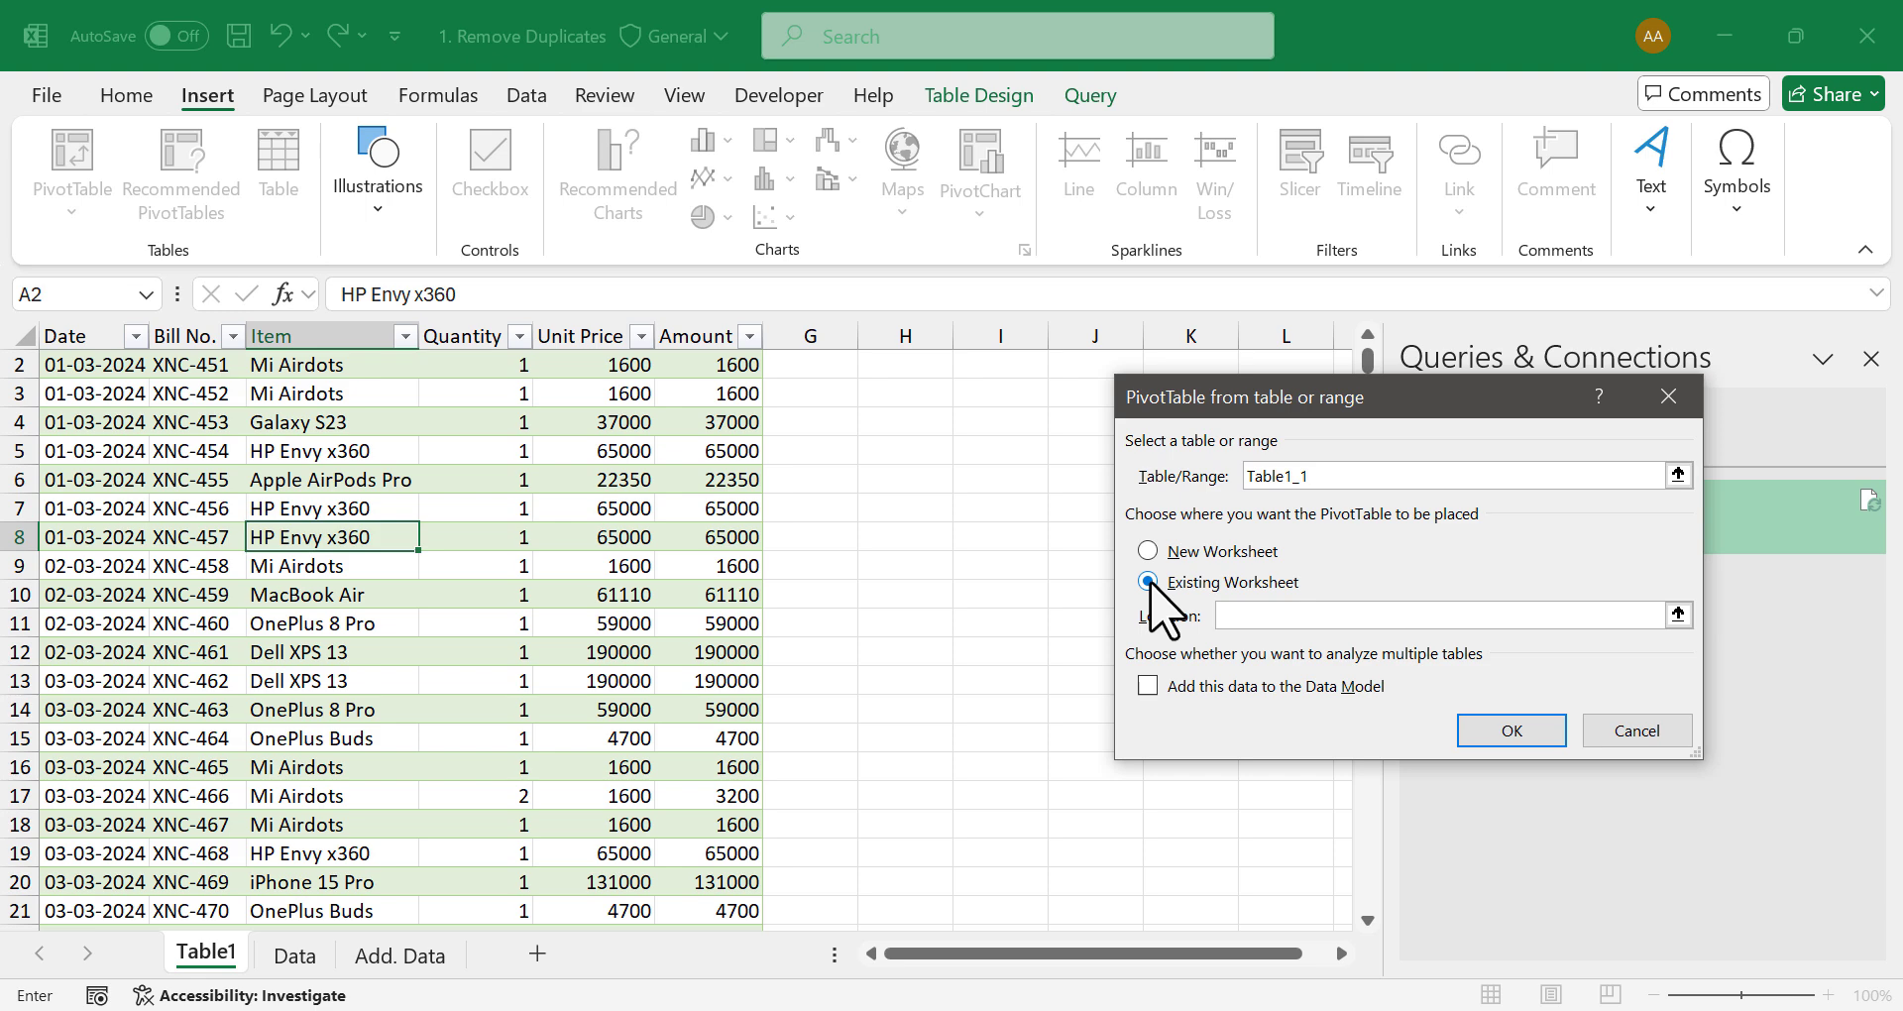
pyautogui.scroll(1, 991, 603)
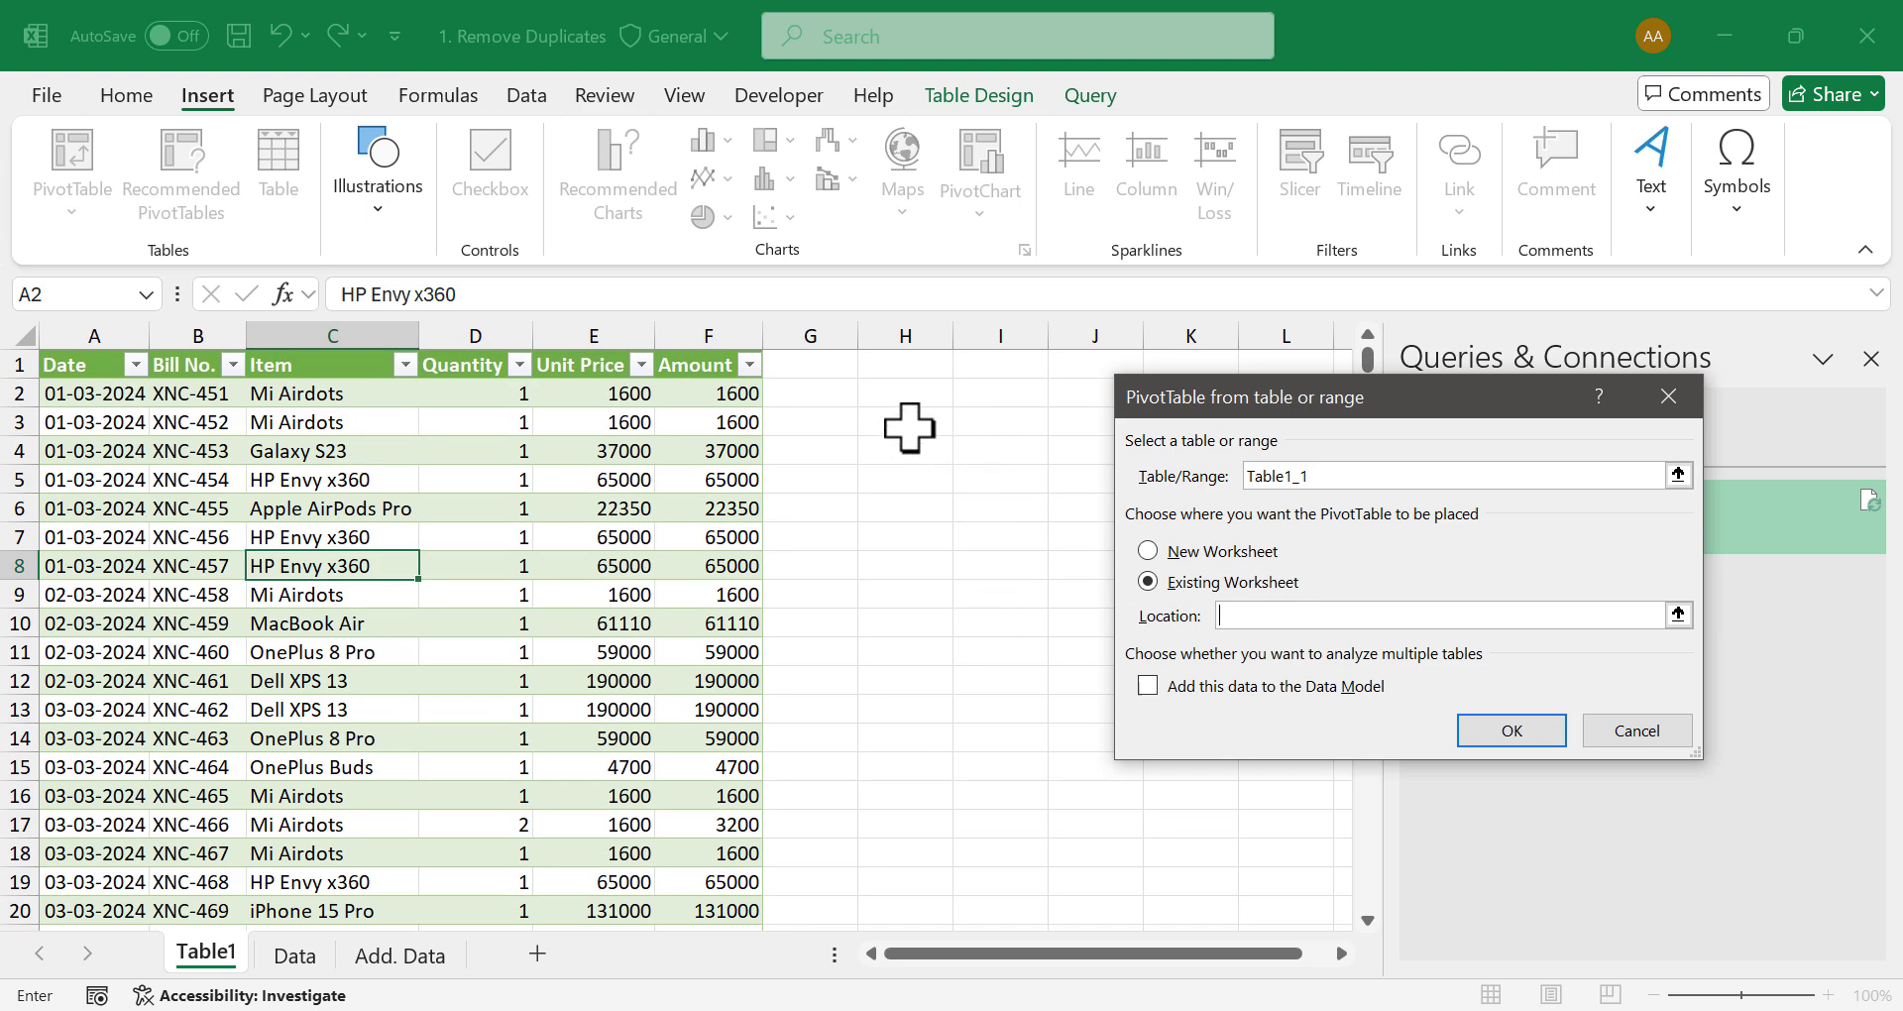
pyautogui.click(1497, 734)
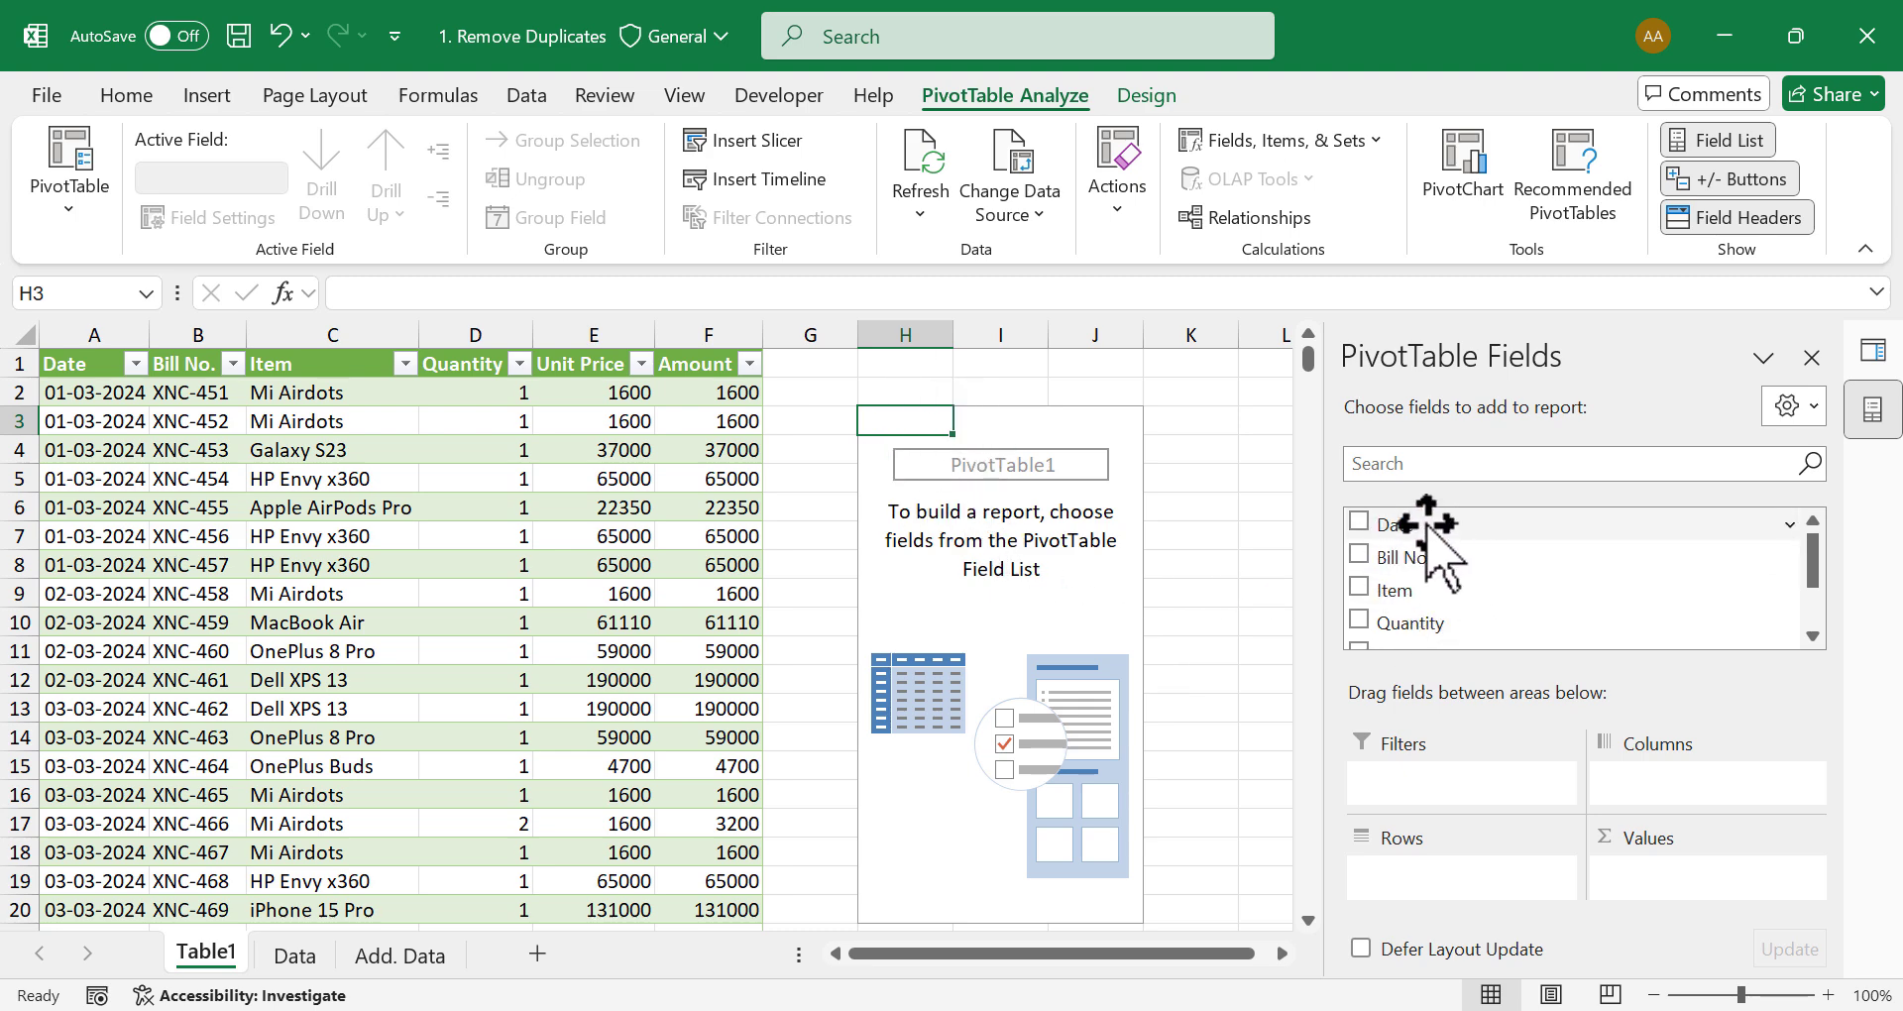
# Step: Put Date in Rows and Amount in Values, giving Mar–May sums totalling 51711810
pyautogui.moveTo(1425, 523); pyautogui.dragTo(1457, 885)
pyautogui.scroll(-3, 1465, 585)
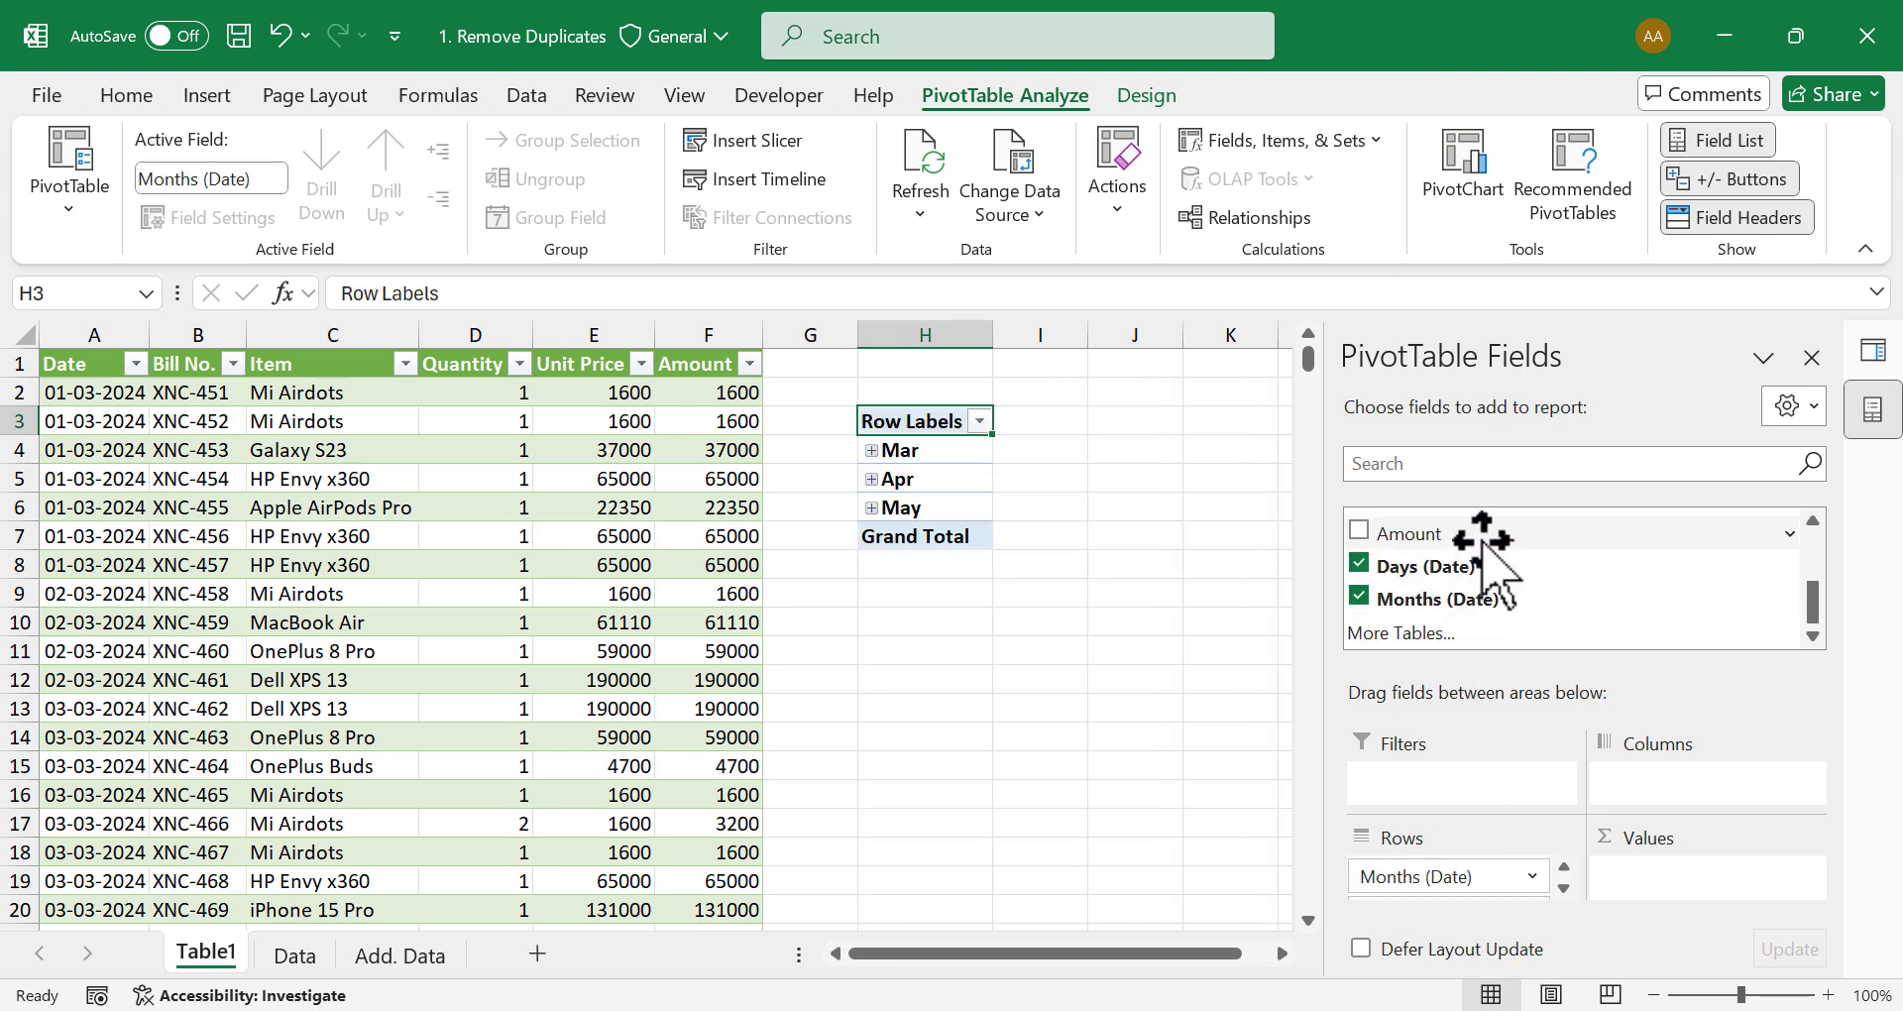
pyautogui.moveTo(1475, 541); pyautogui.dragTo(1690, 897)
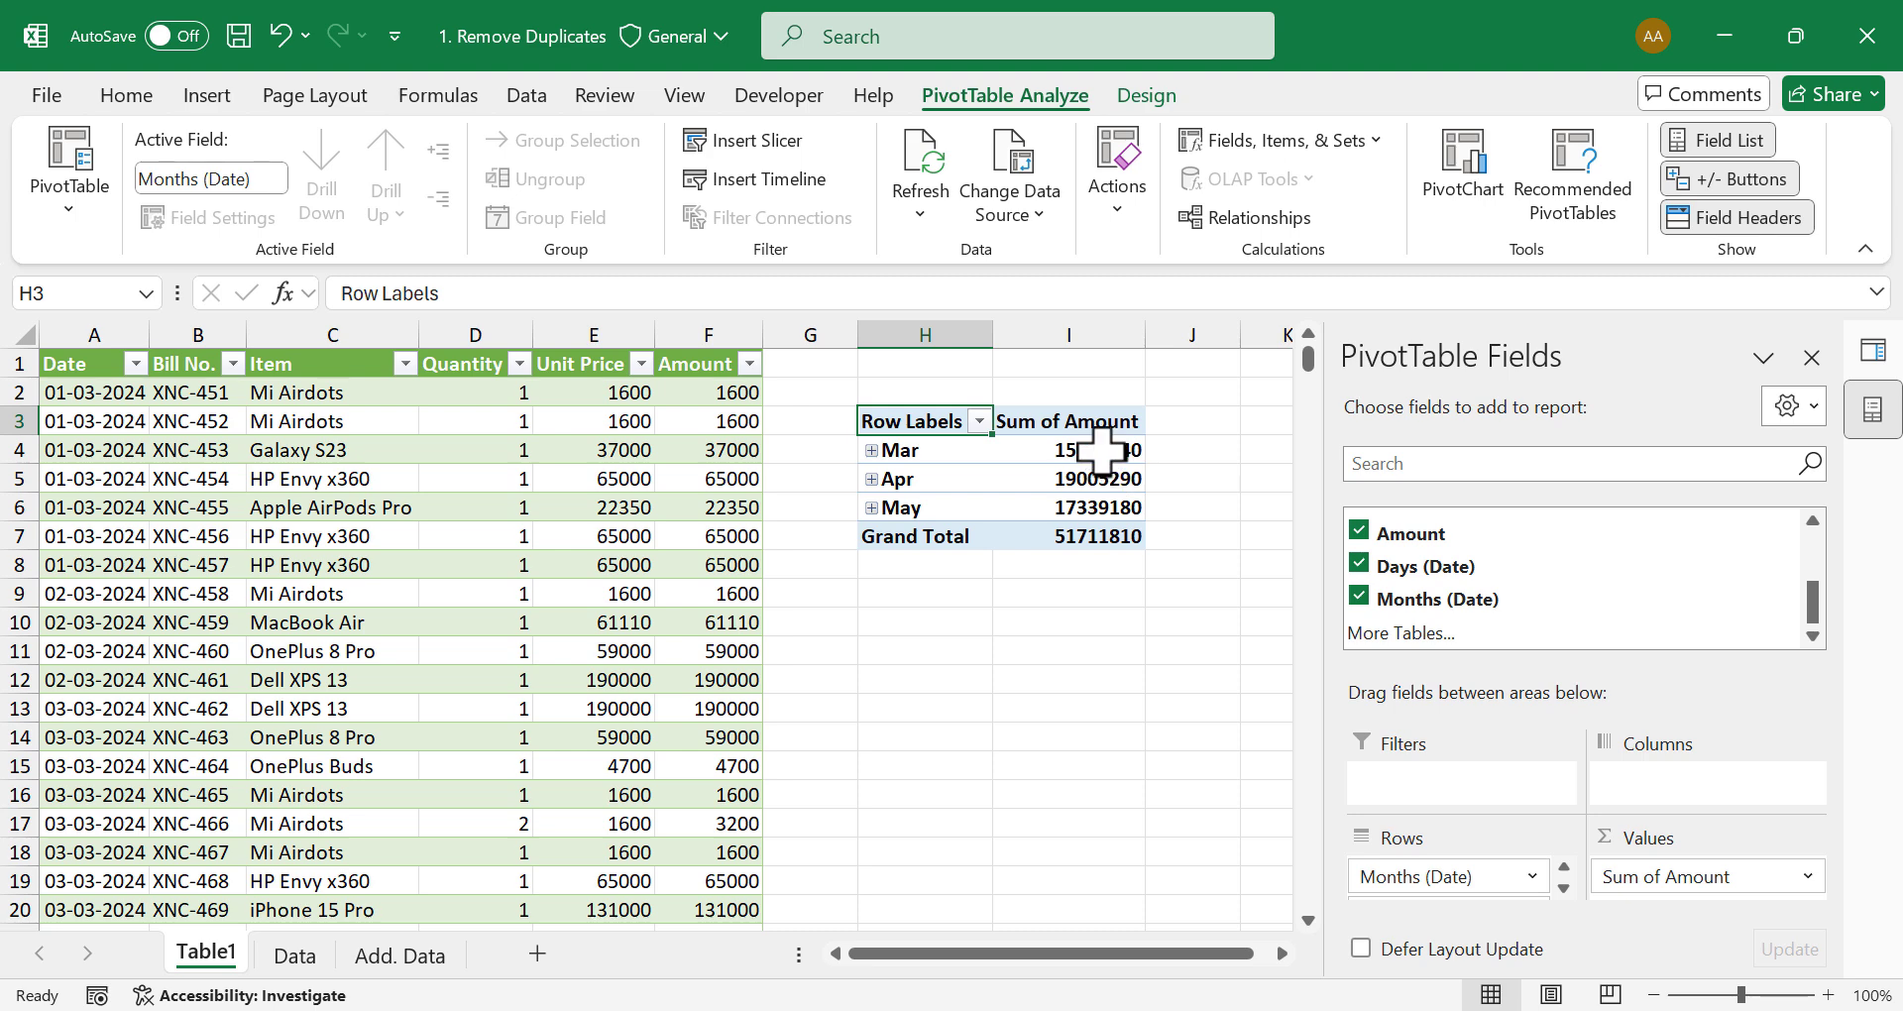
pyautogui.moveTo(1100, 451); pyautogui.dragTo(1111, 536)
# Step: Format the Sum of Amount cells I4:I7 as Number with 1000 separators and no decimals
pyautogui.rightClick(1033, 491)
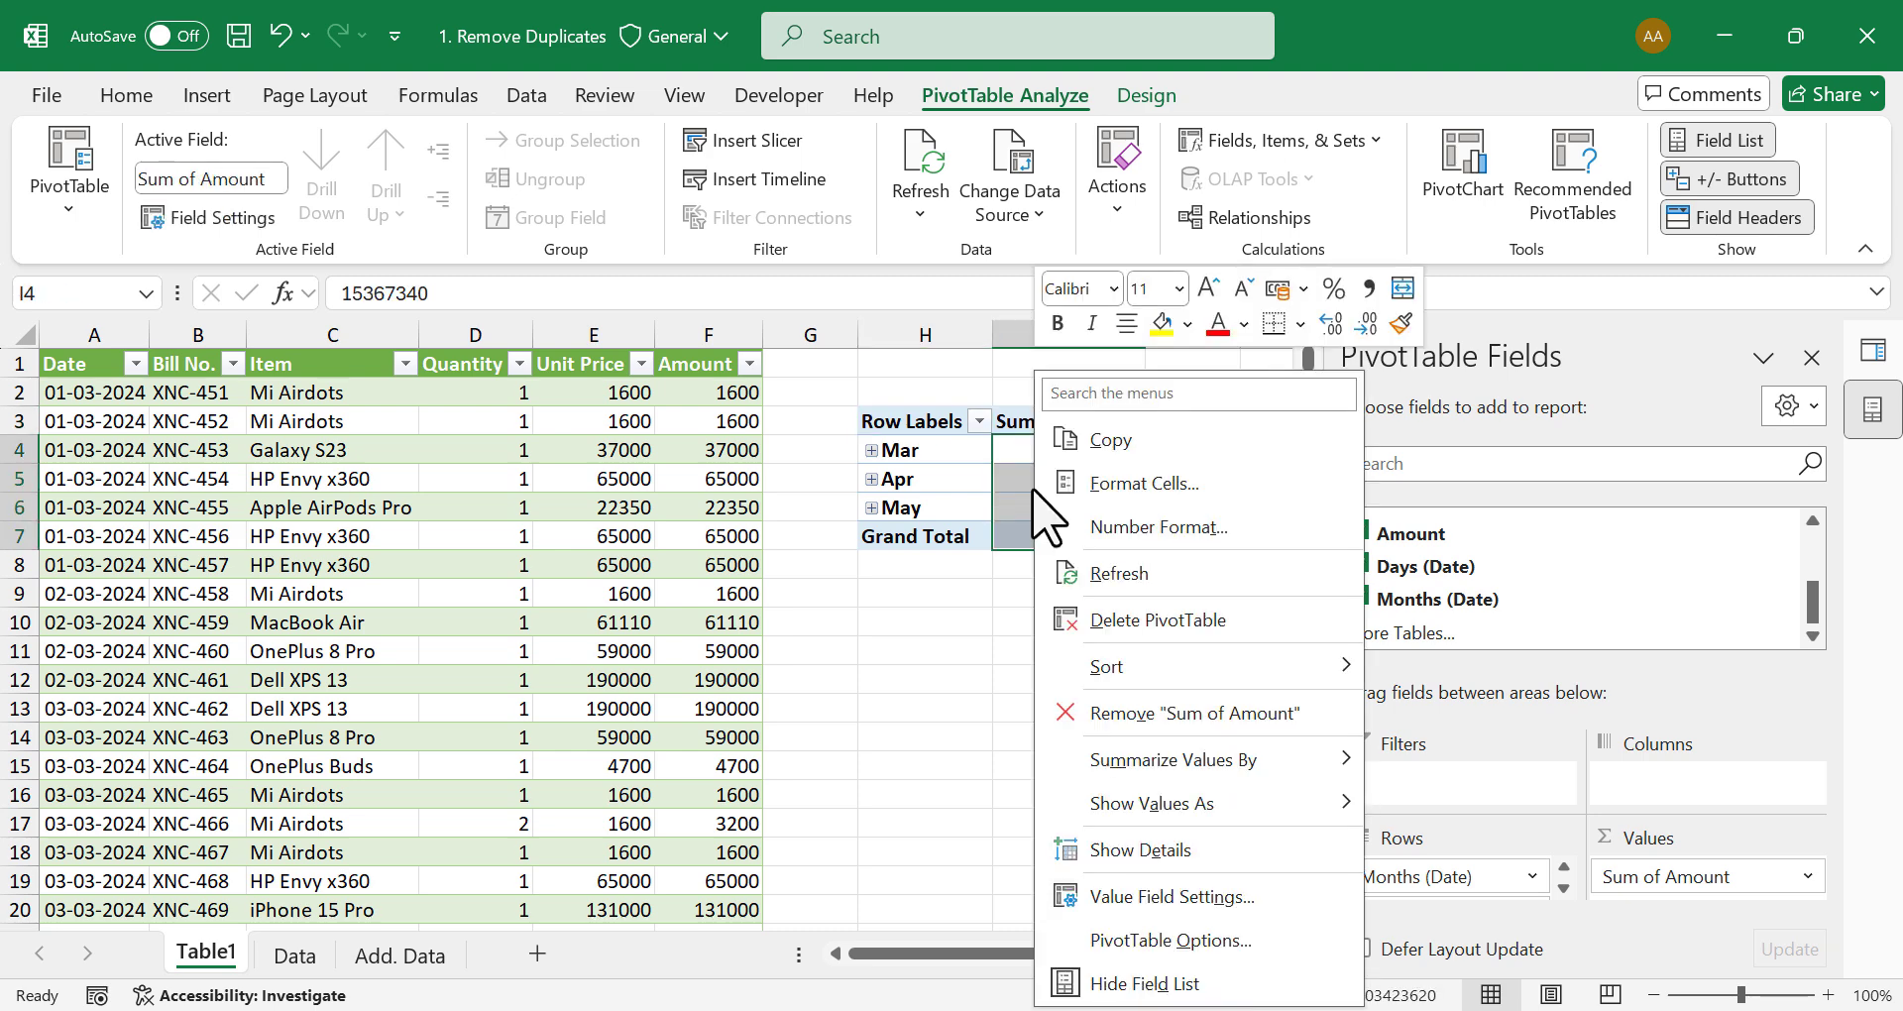
pyautogui.click(1131, 528)
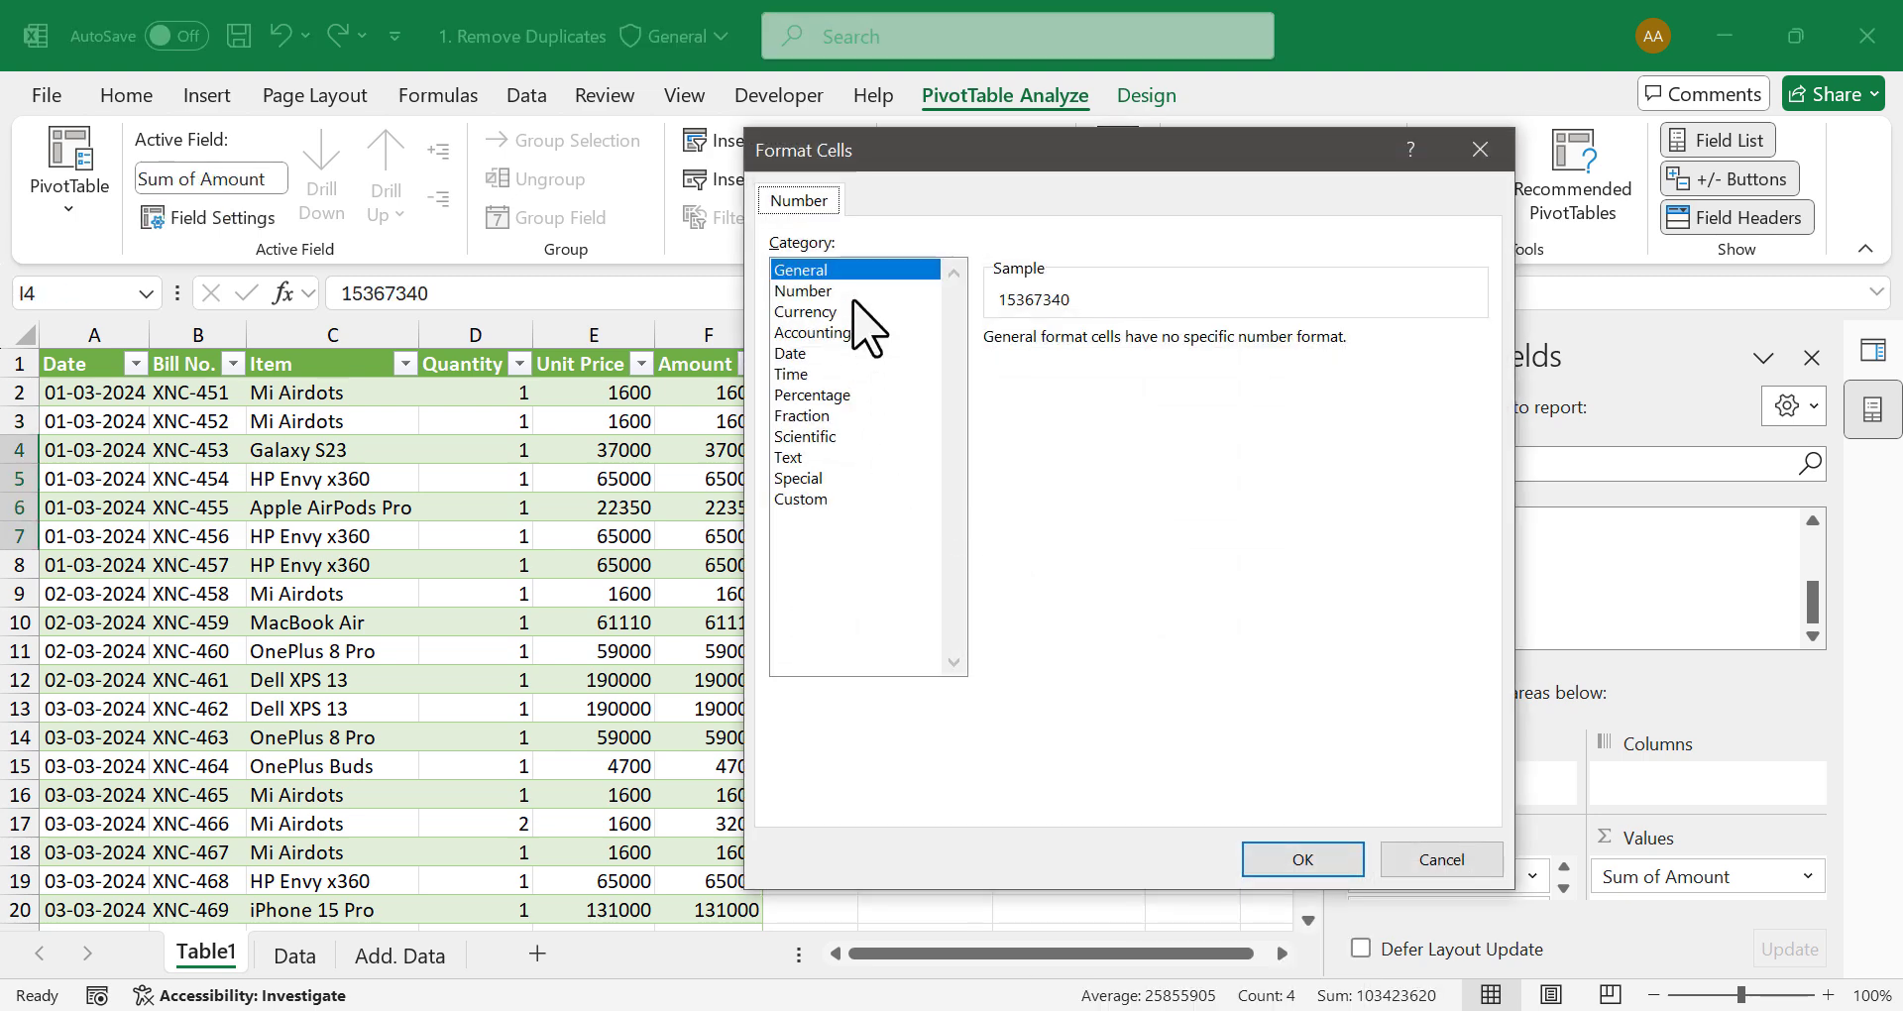
pyautogui.click(851, 292)
pyautogui.click(994, 379)
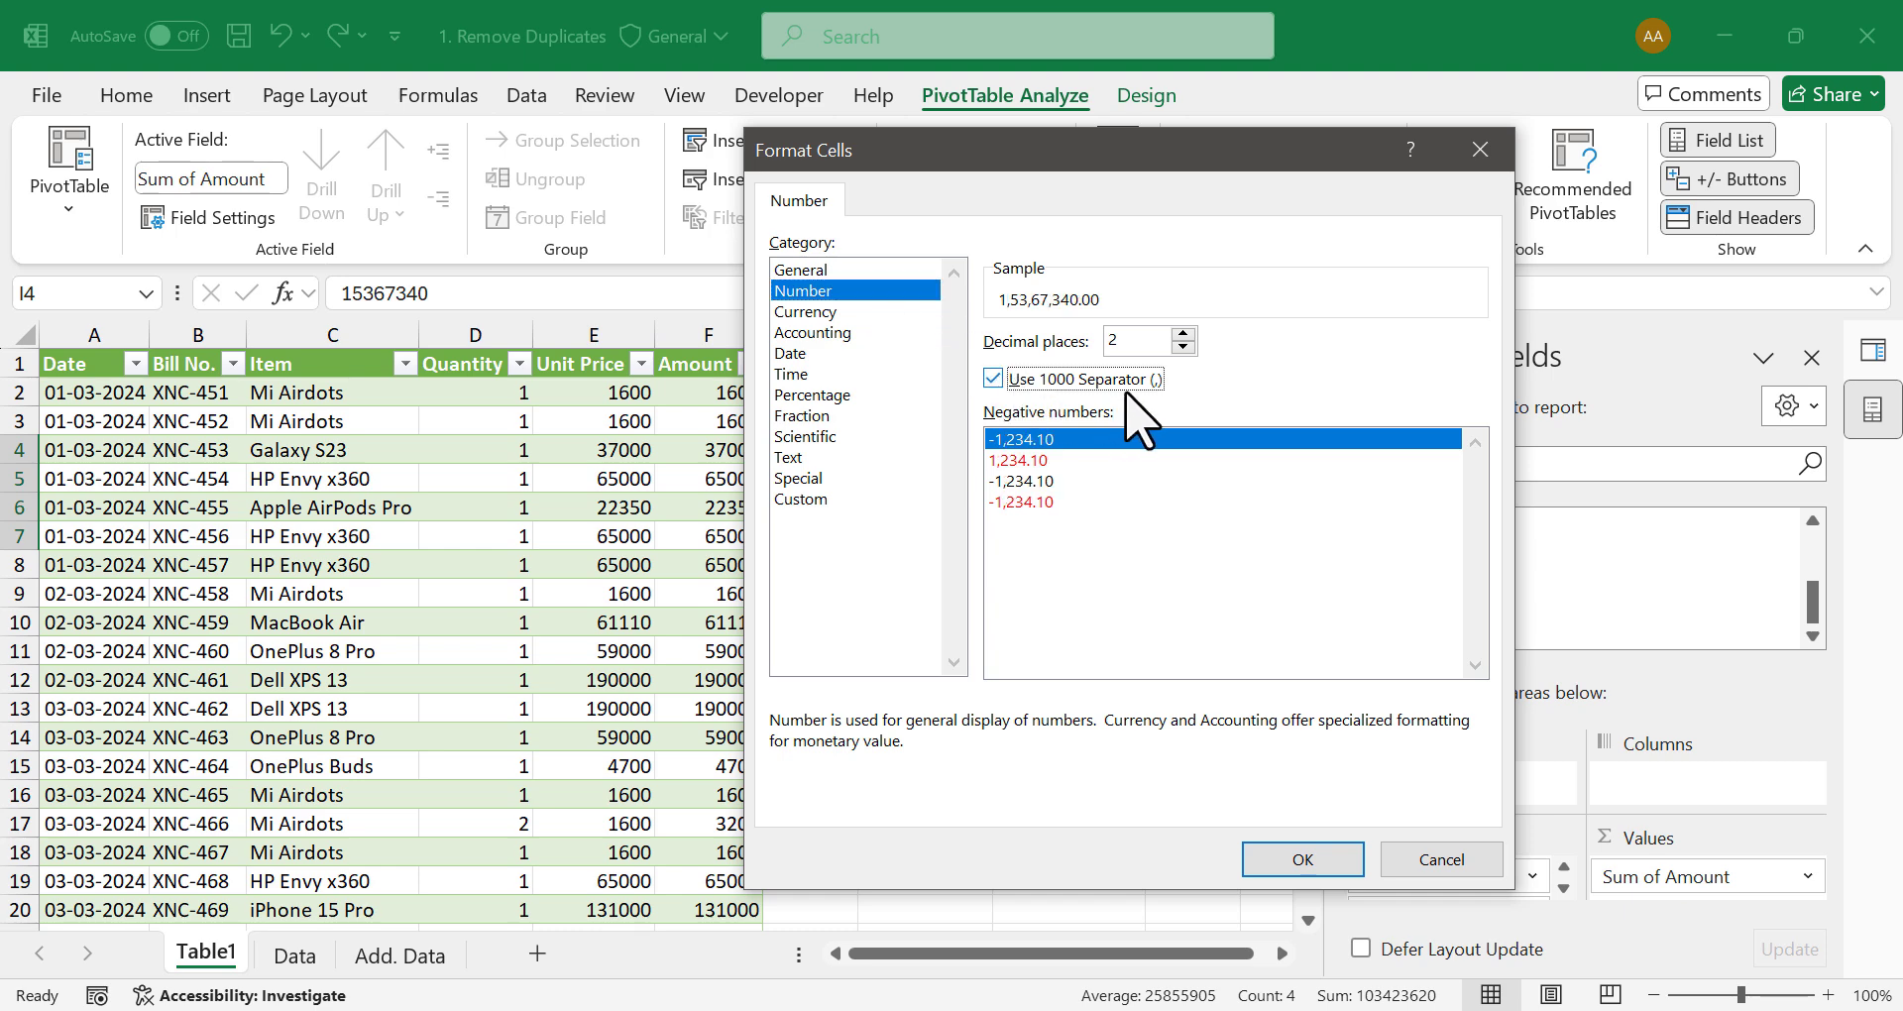
pyautogui.click(1303, 860)
pyautogui.click(951, 641)
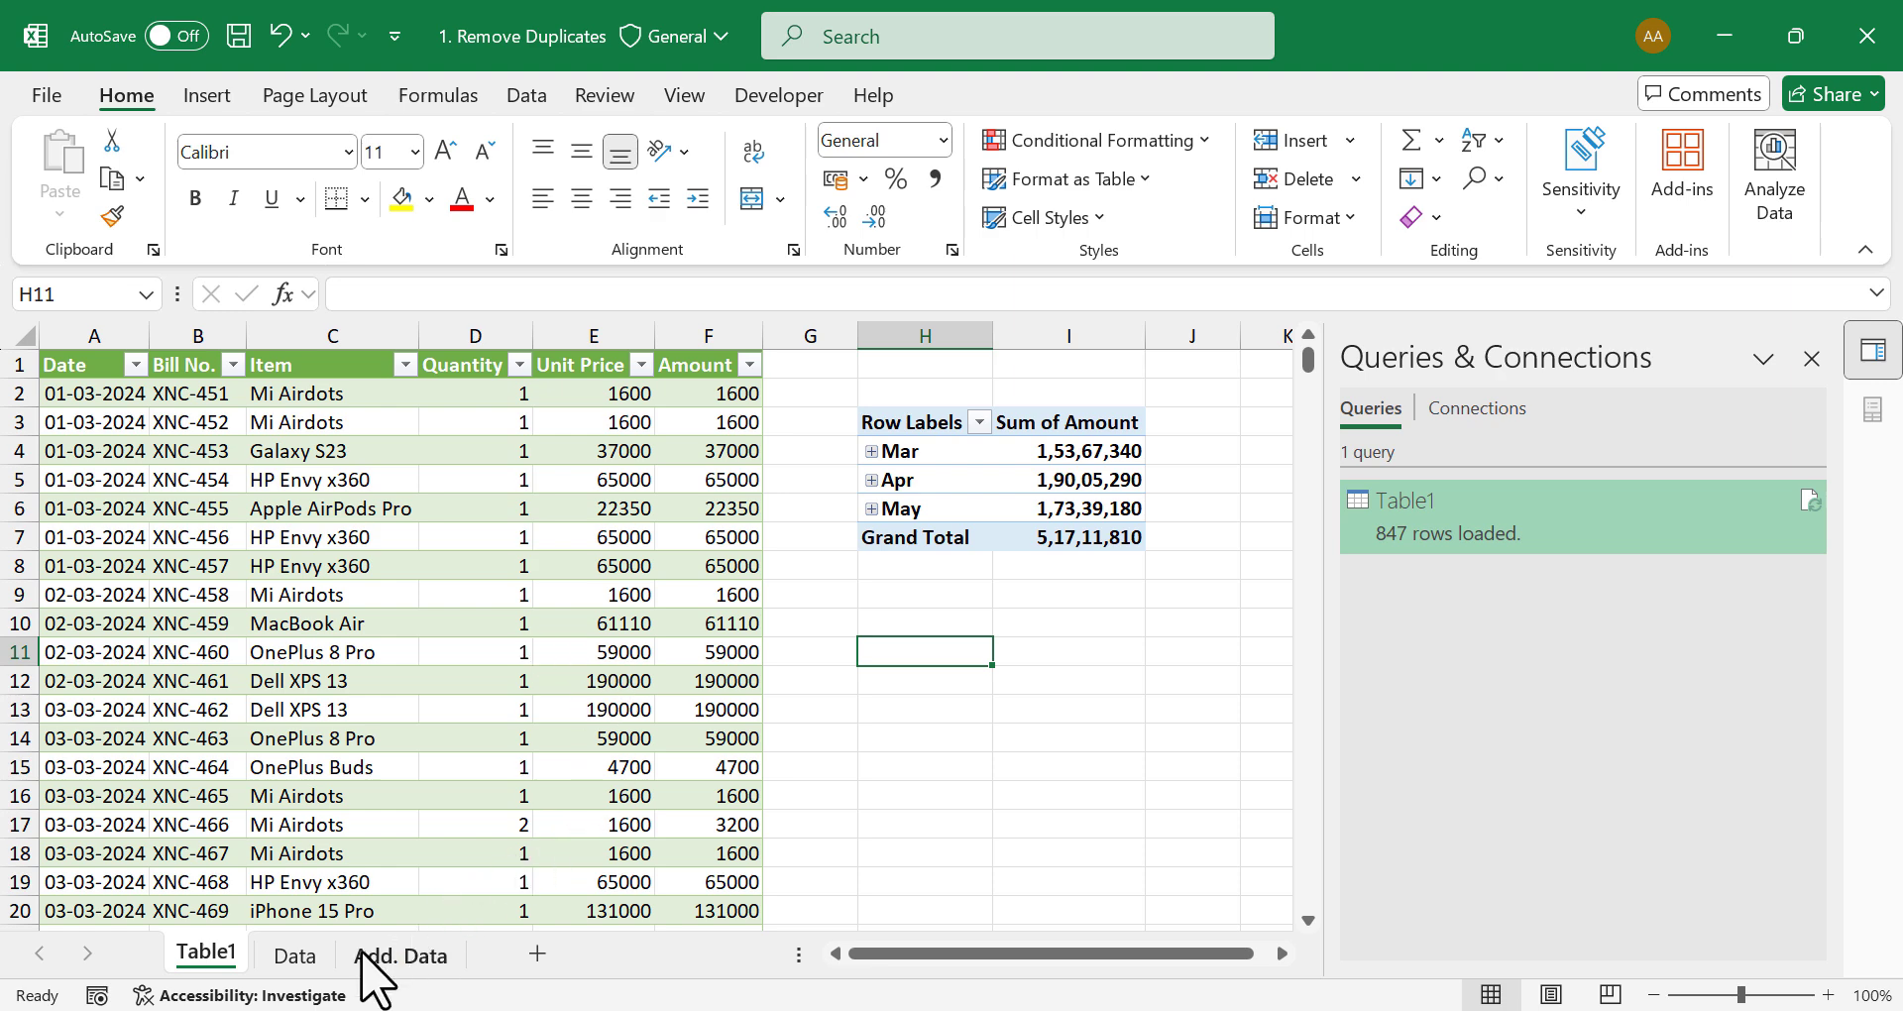
# Step: On the Add. Data sheet, check the last bill row of the Date column with Ctrl+Down
pyautogui.click(402, 957)
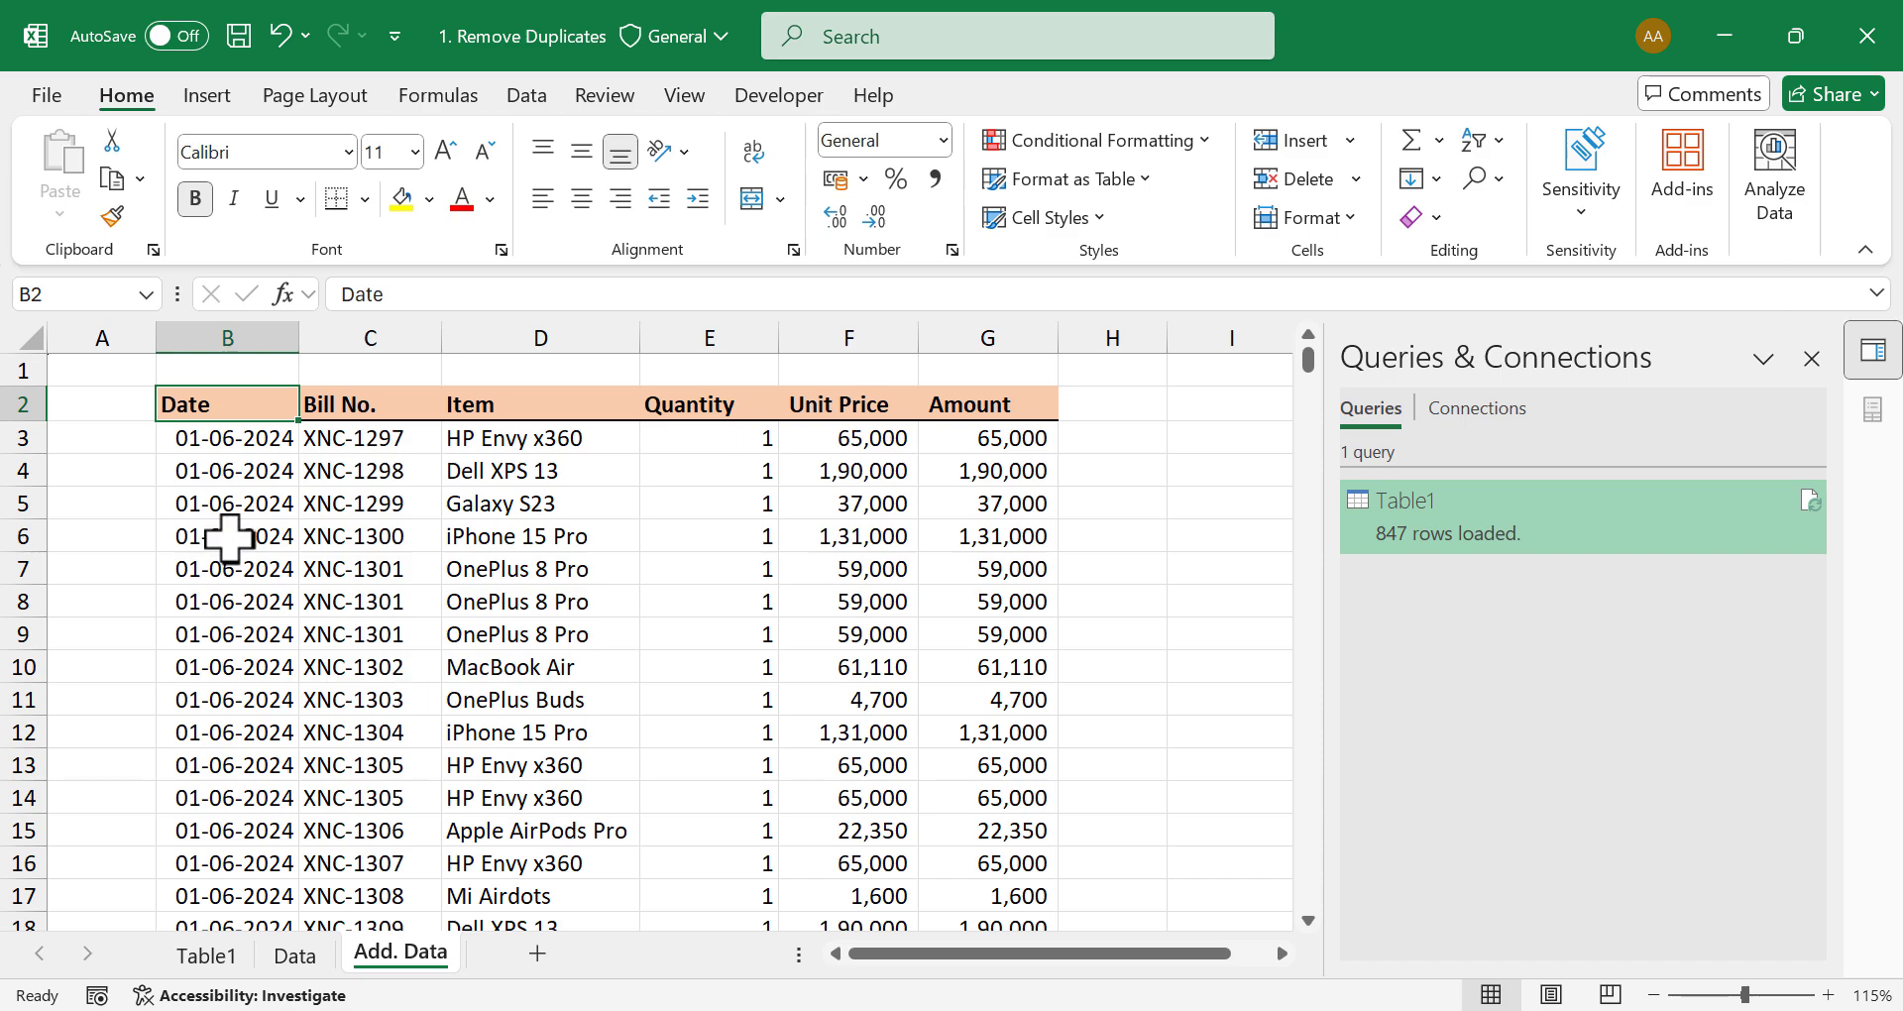
pyautogui.scroll(-16, 229, 538)
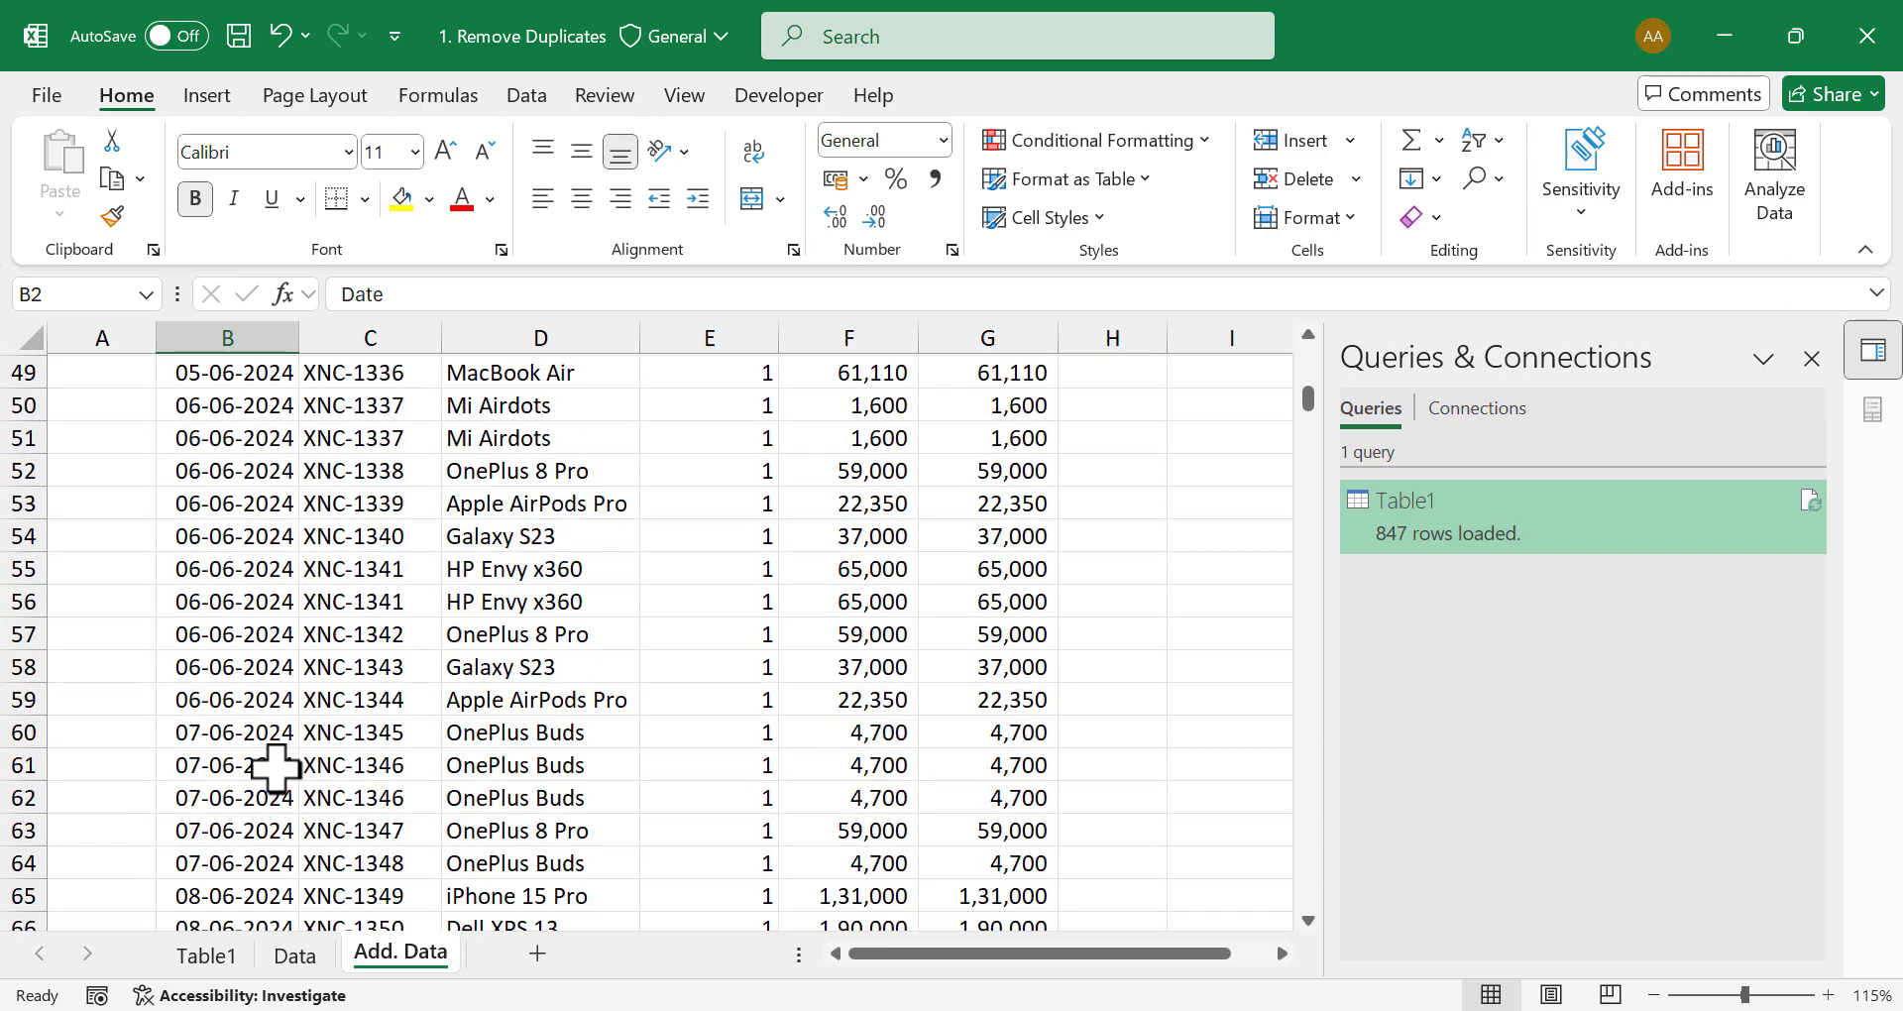
pyautogui.scroll(-6, 275, 766)
pyautogui.click(262, 723)
pyautogui.hotkey('ctrl', 'Down')
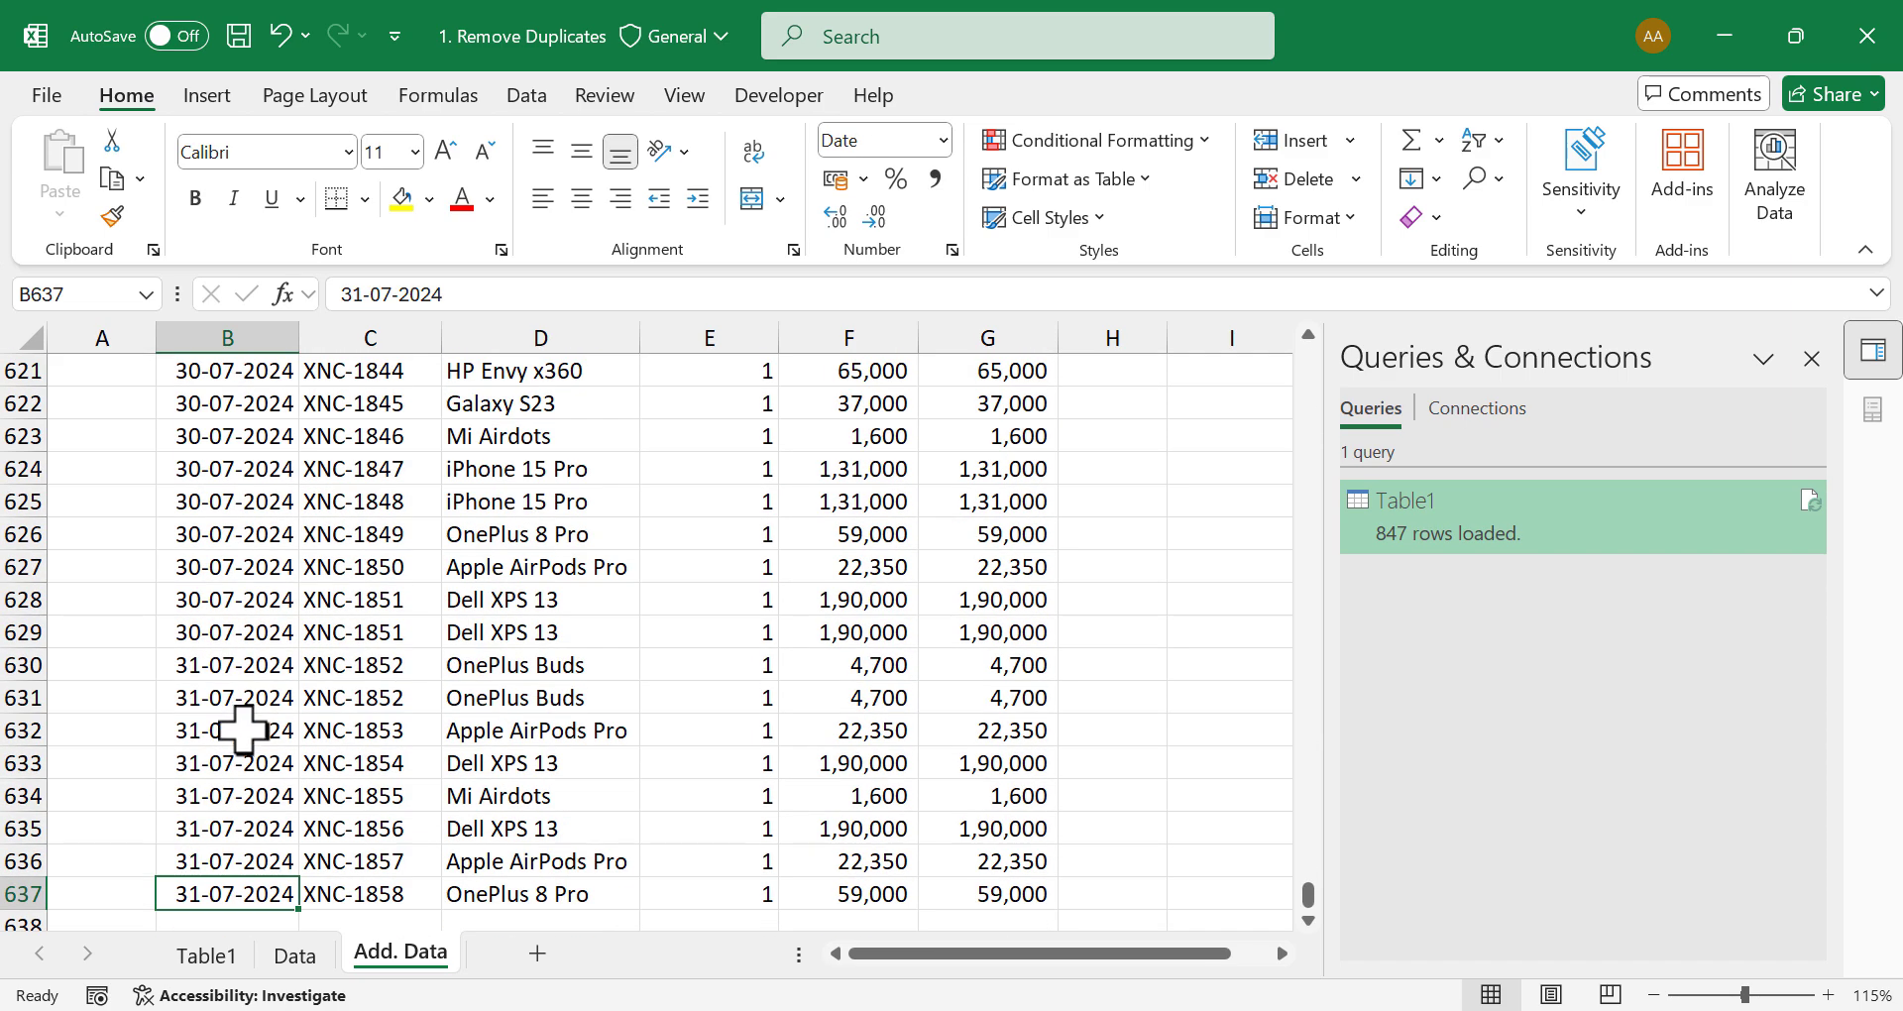
pyautogui.scroll(-2, 243, 731)
pyautogui.scroll(11, 327, 727)
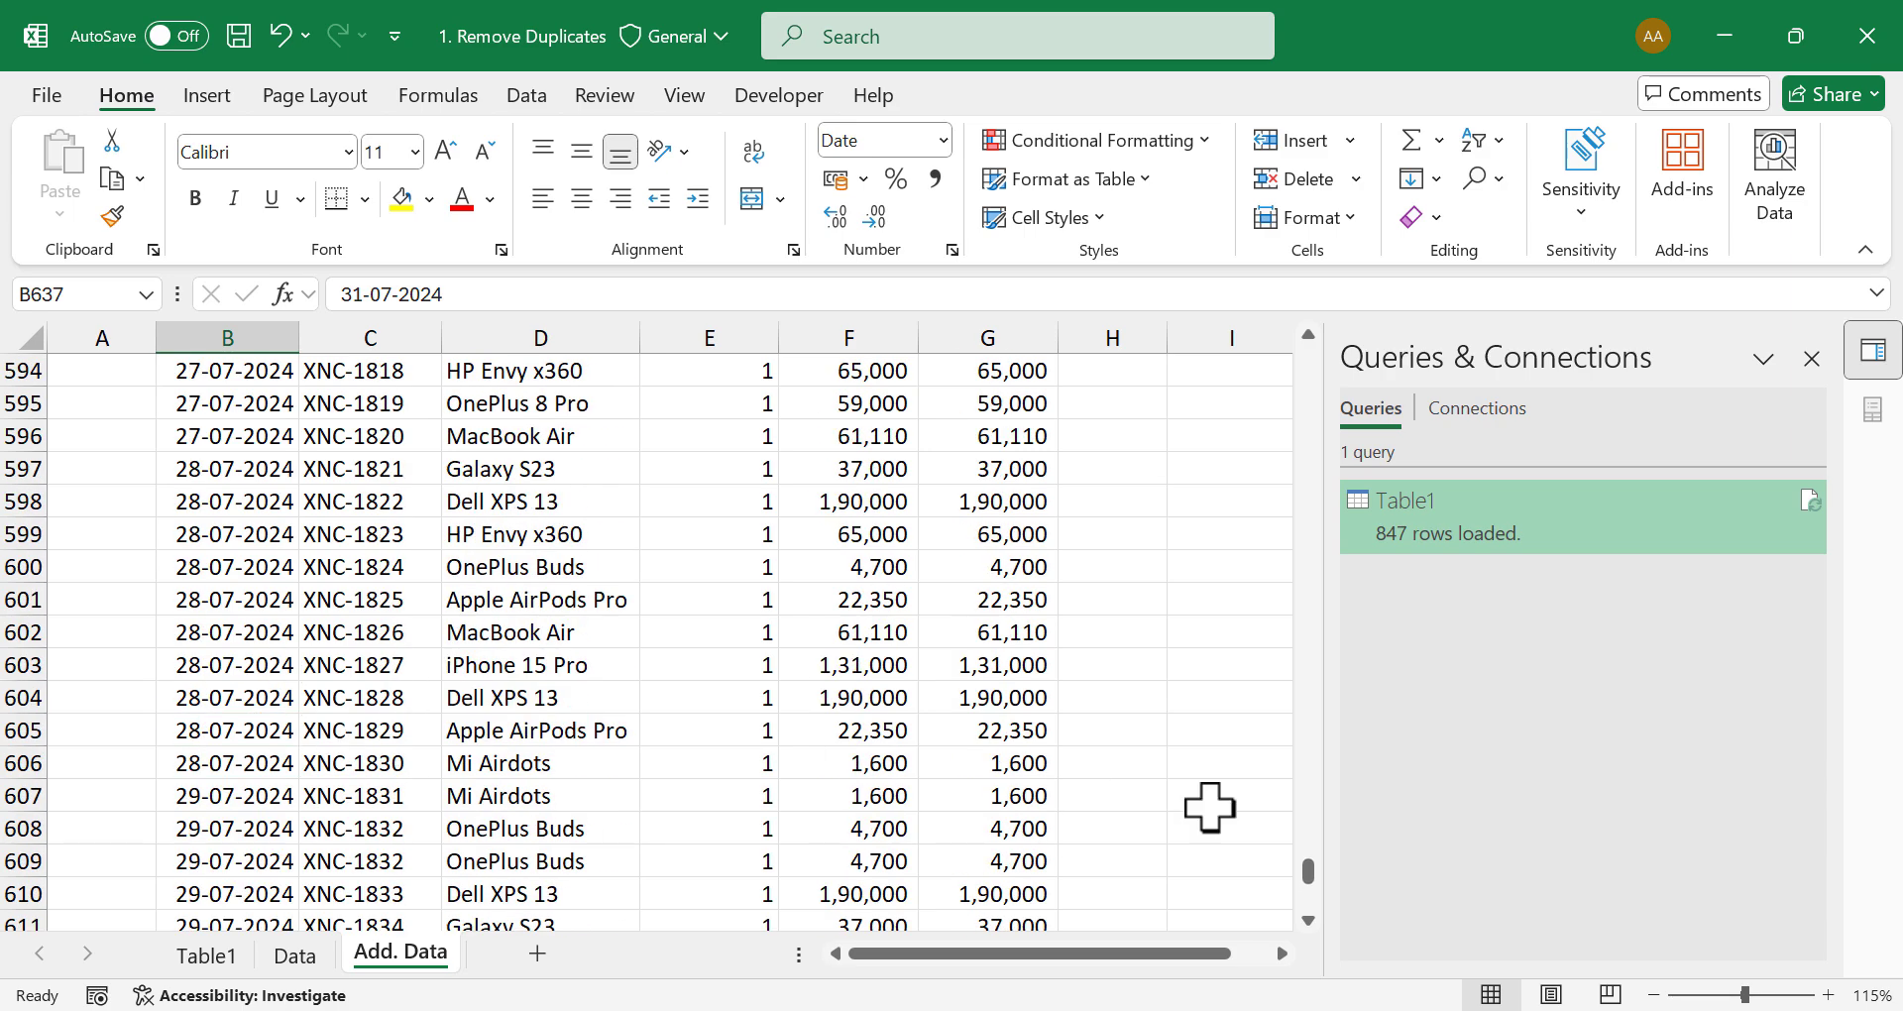
# Step: Apply a Duplicate Values highlight rule to the whole Bill No. column C
pyautogui.moveTo(1326, 897); pyautogui.dragTo(1305, 361)
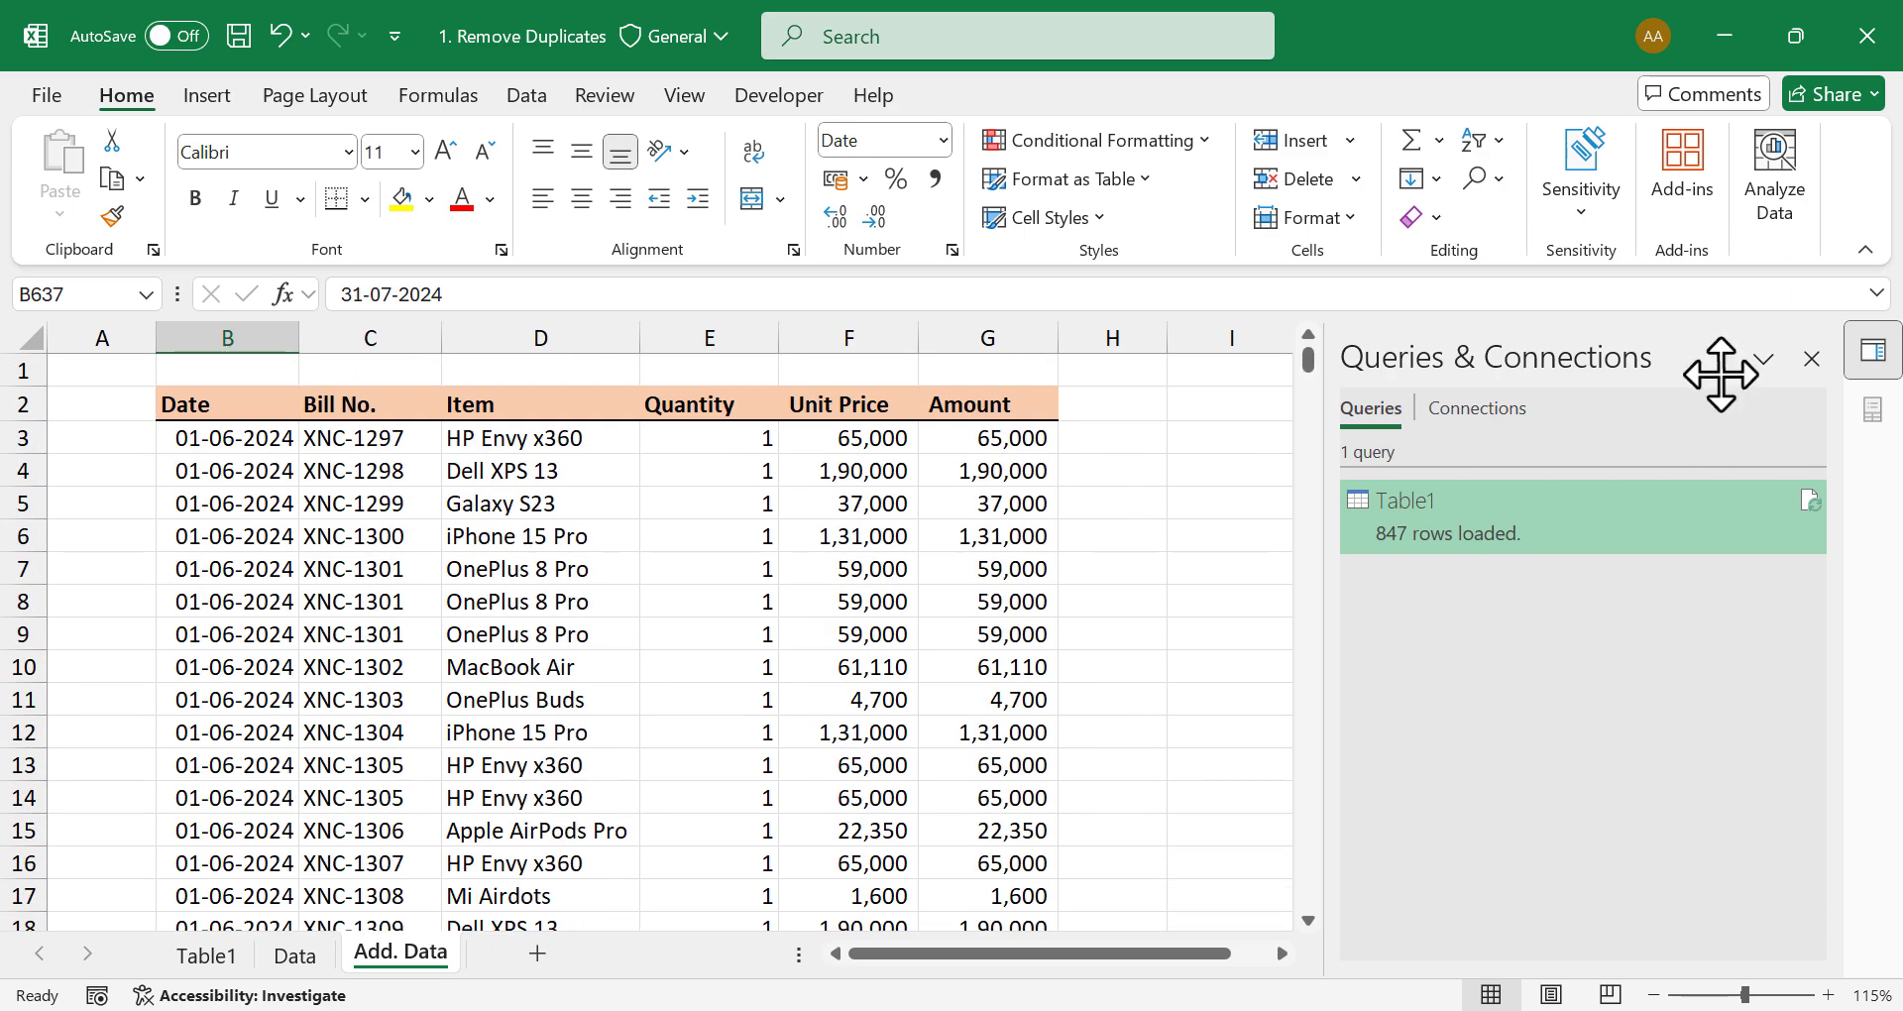
pyautogui.moveTo(1716, 373); pyautogui.dragTo(1898, 386)
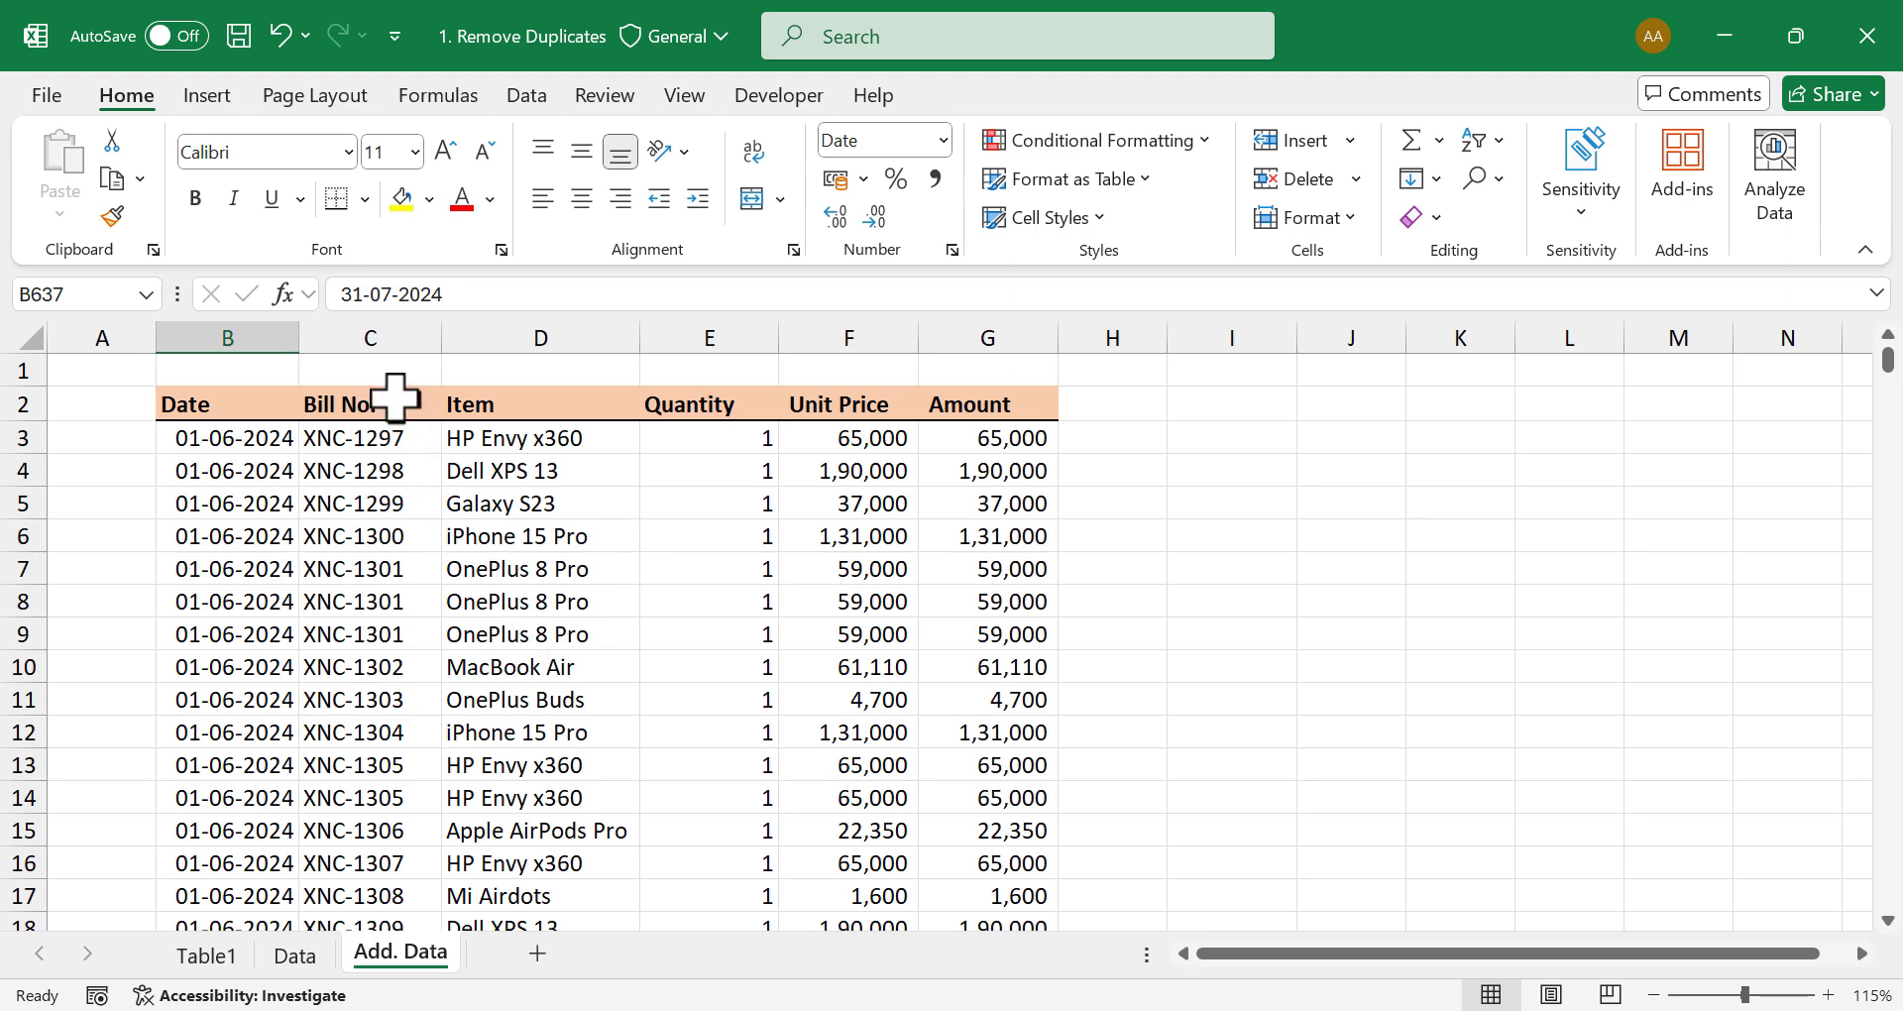
pyautogui.click(383, 328)
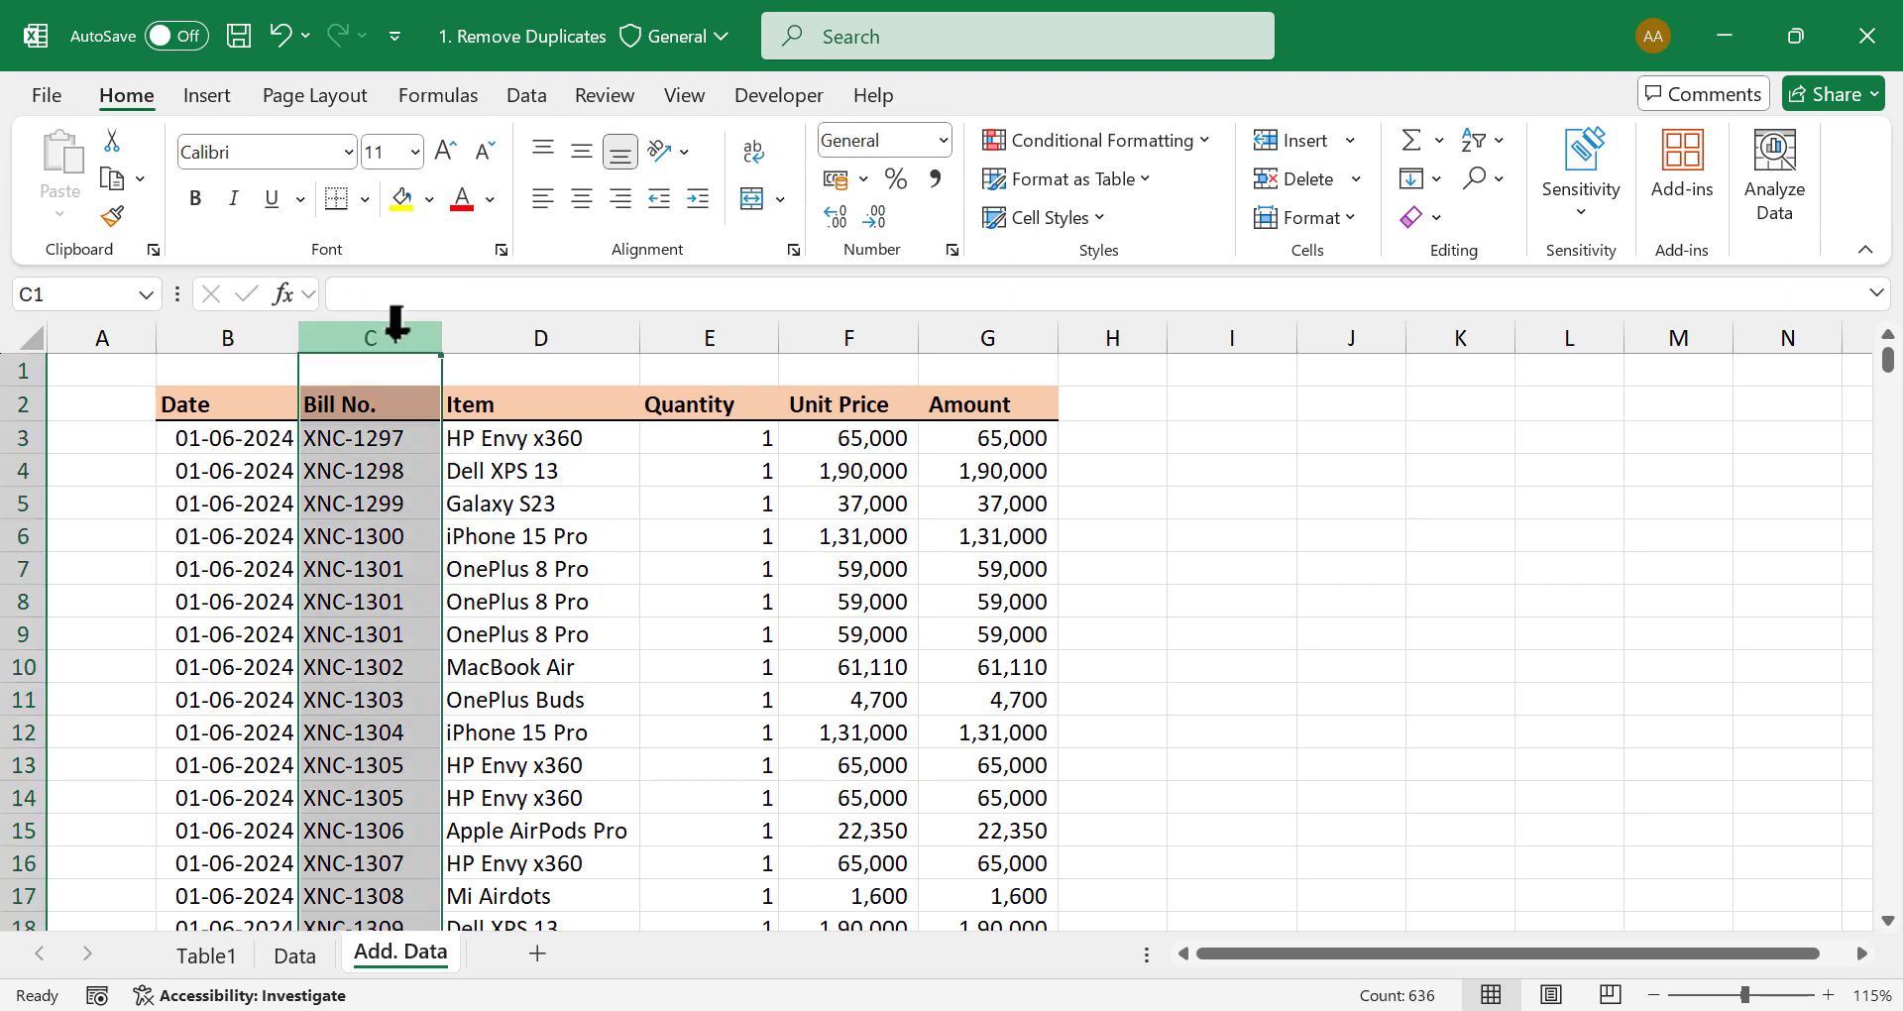
pyautogui.click(1169, 140)
pyautogui.moveTo(1212, 198)
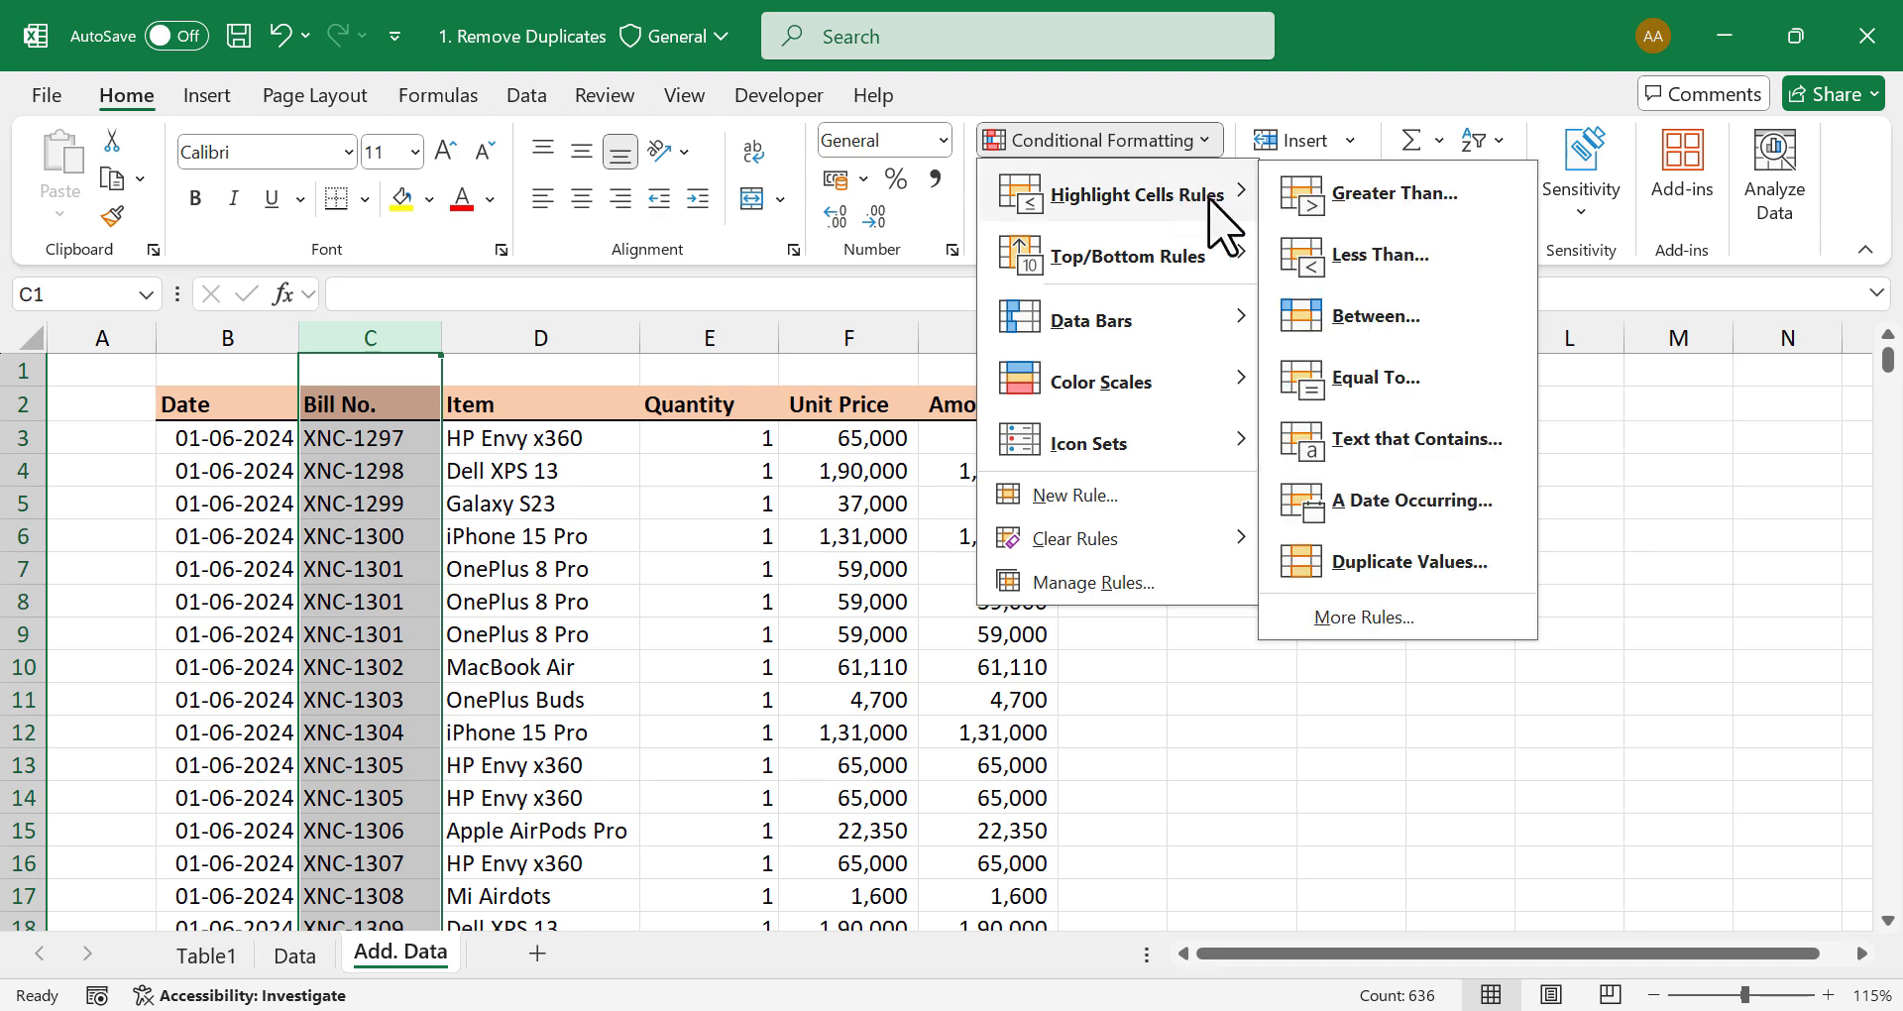
pyautogui.click(1450, 561)
# Step: Confirm the light red duplicate fill and scroll through the flagged bill numbers
pyautogui.click(1466, 601)
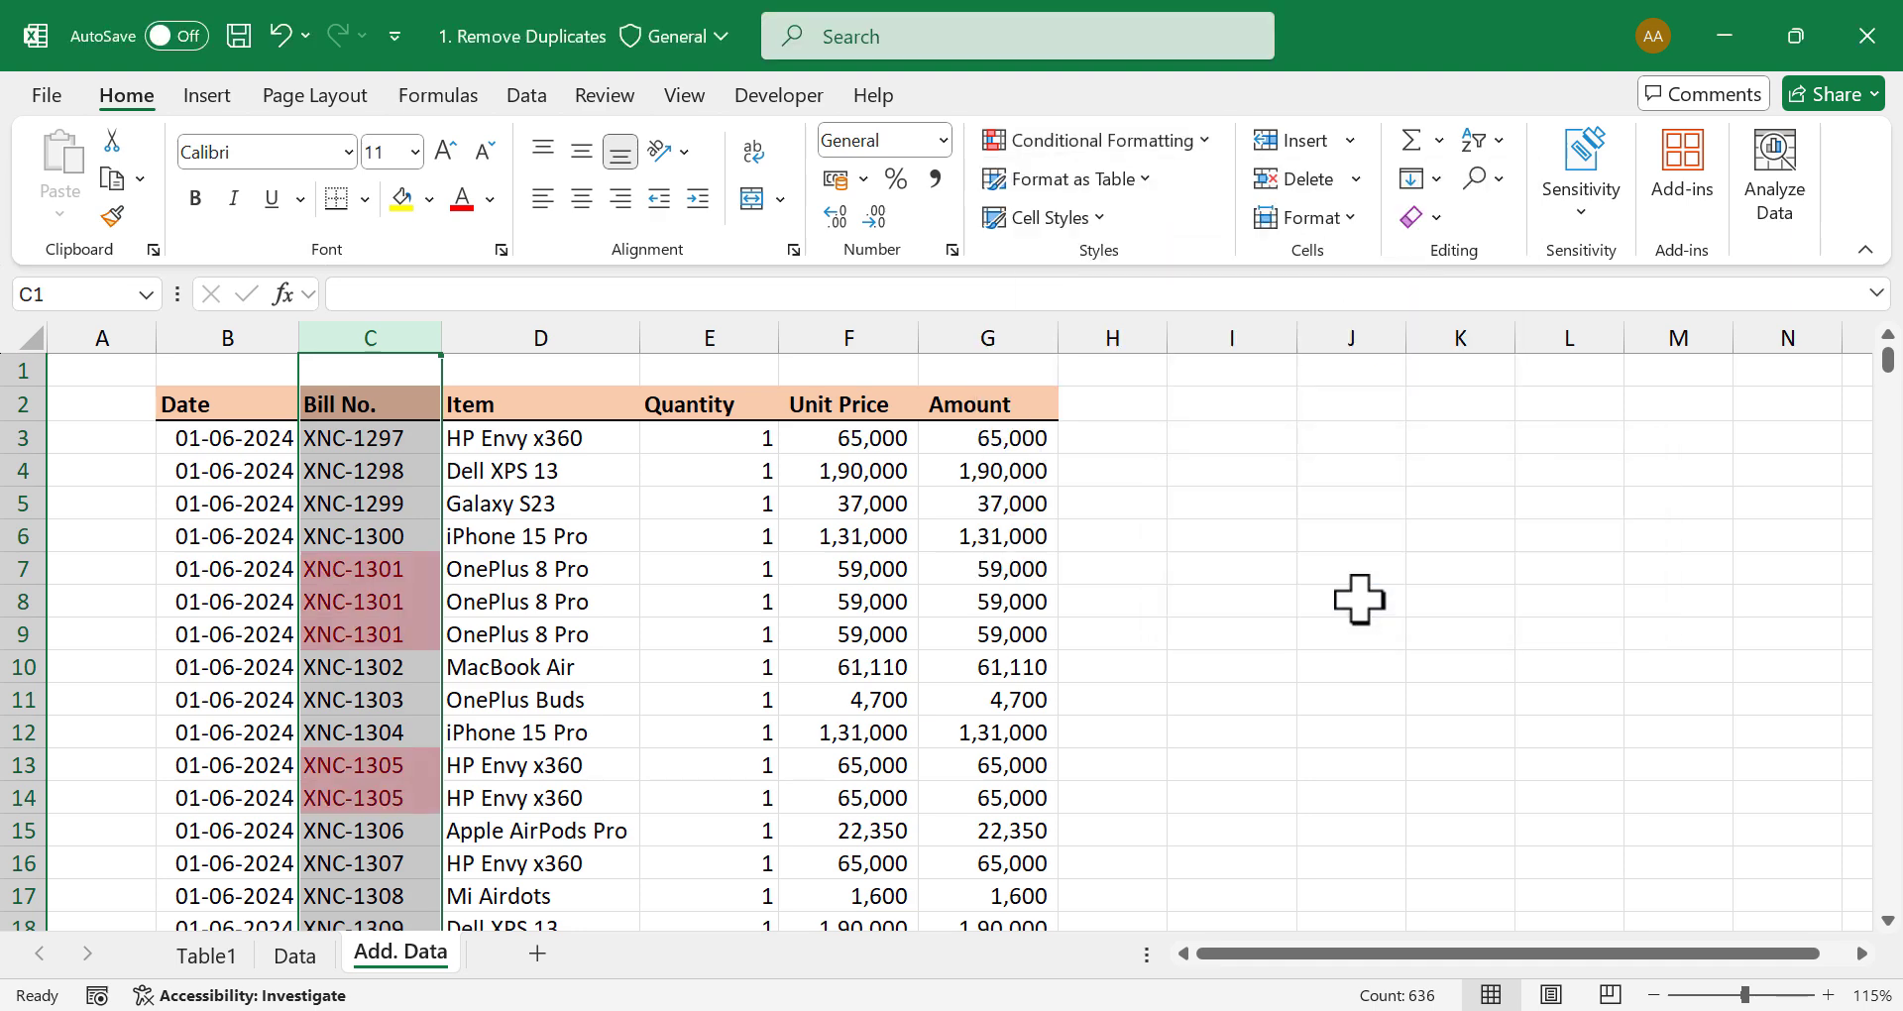
pyautogui.click(409, 593)
pyautogui.scroll(-9, 383, 784)
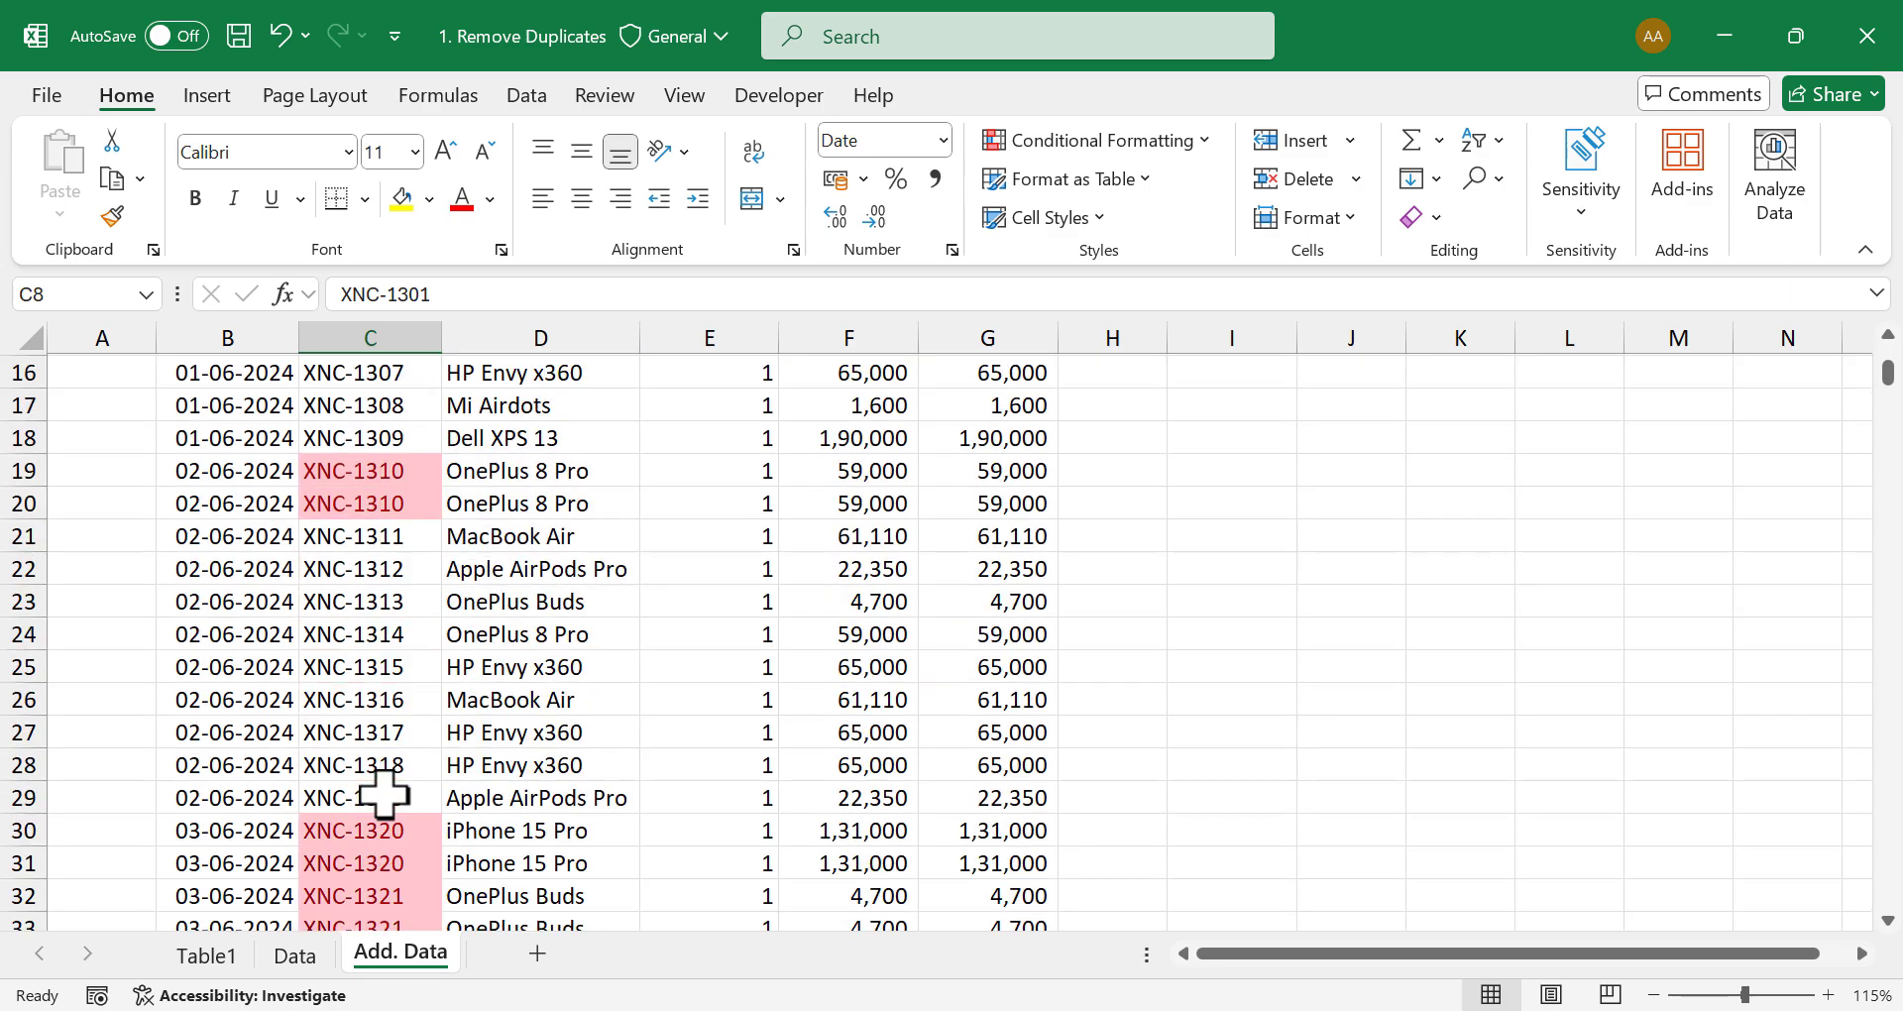
pyautogui.scroll(-8, 416, 693)
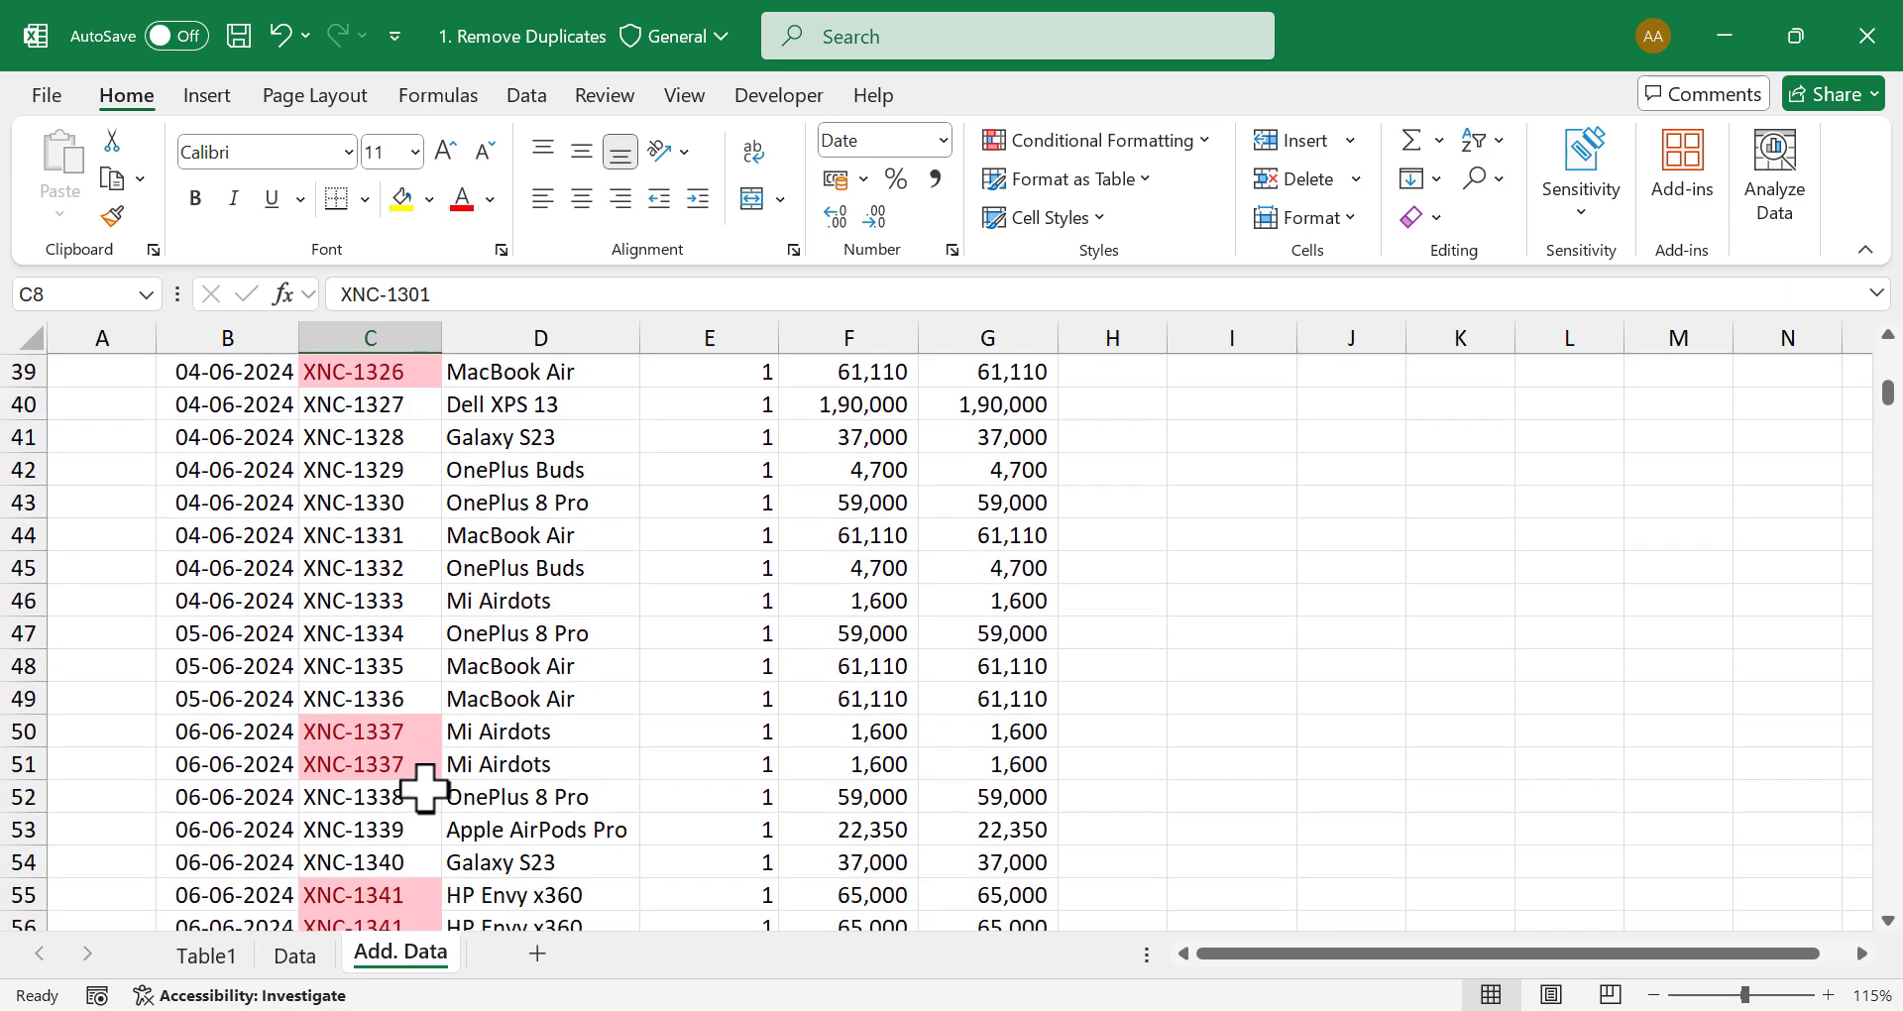
pyautogui.scroll(-14, 392, 753)
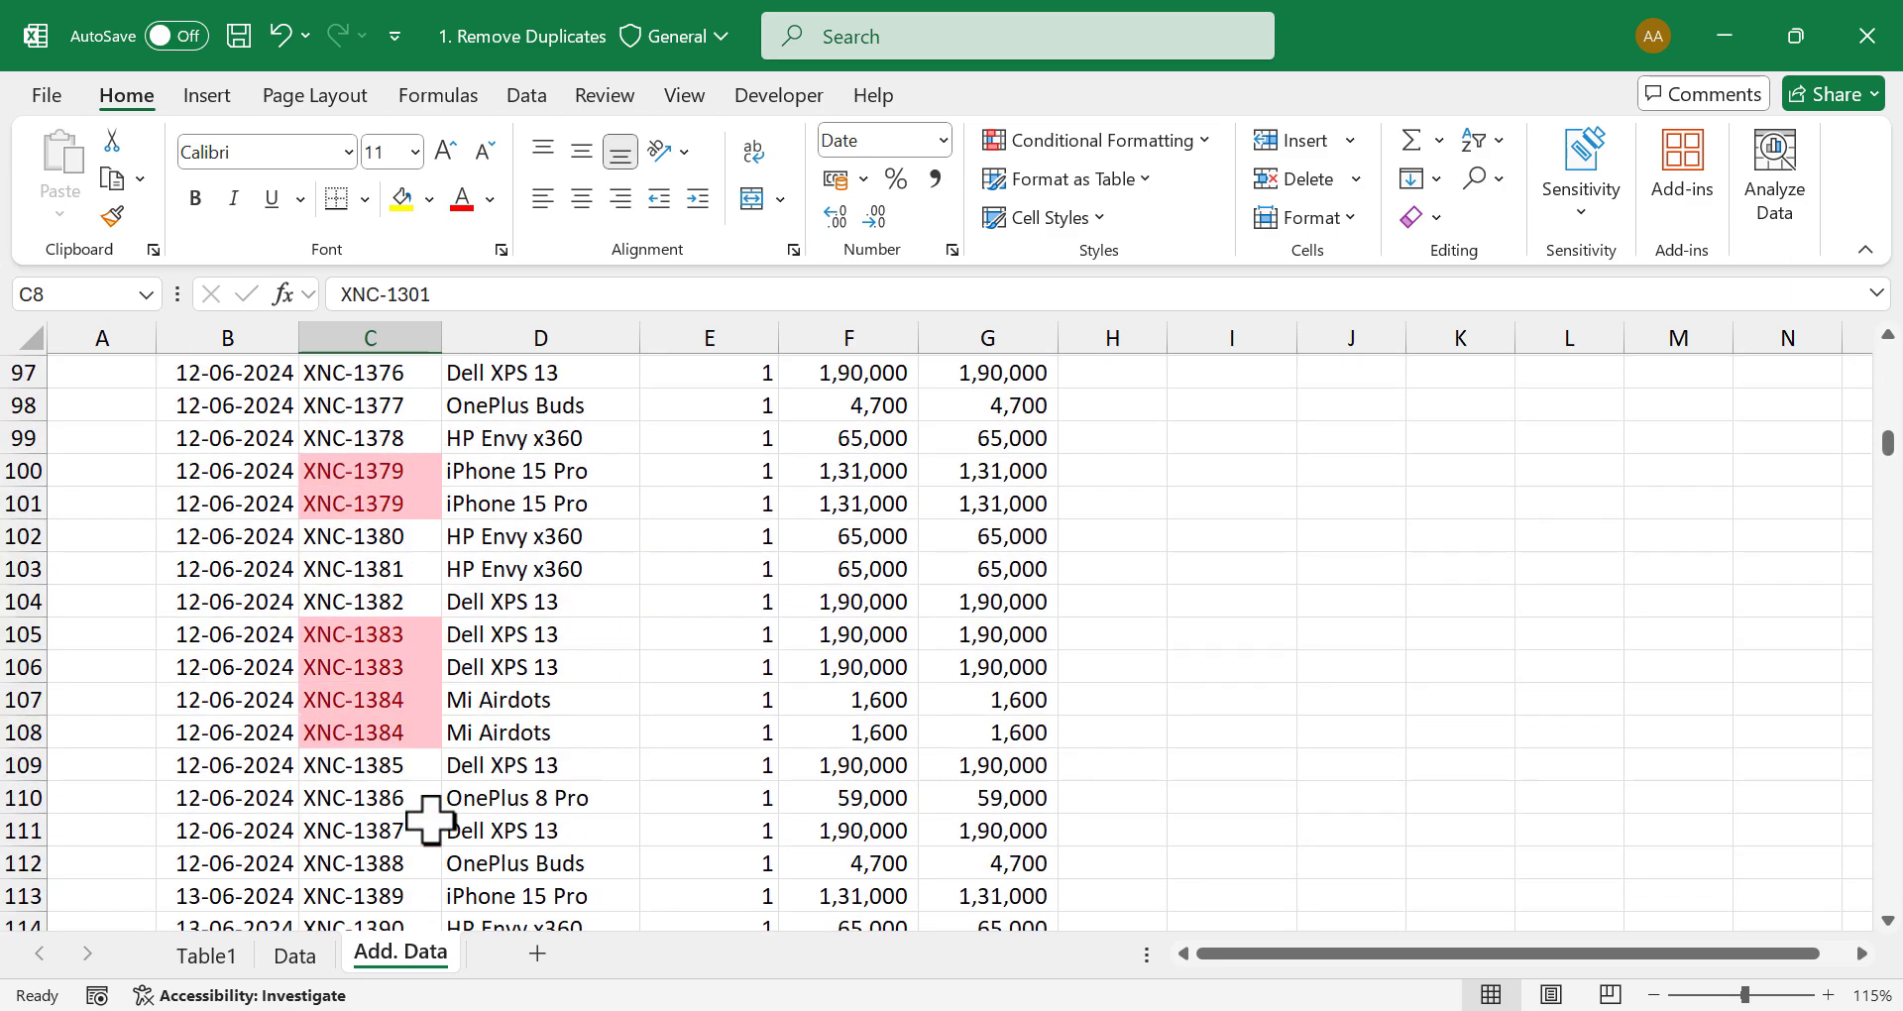
pyautogui.scroll(-3, 489, 807)
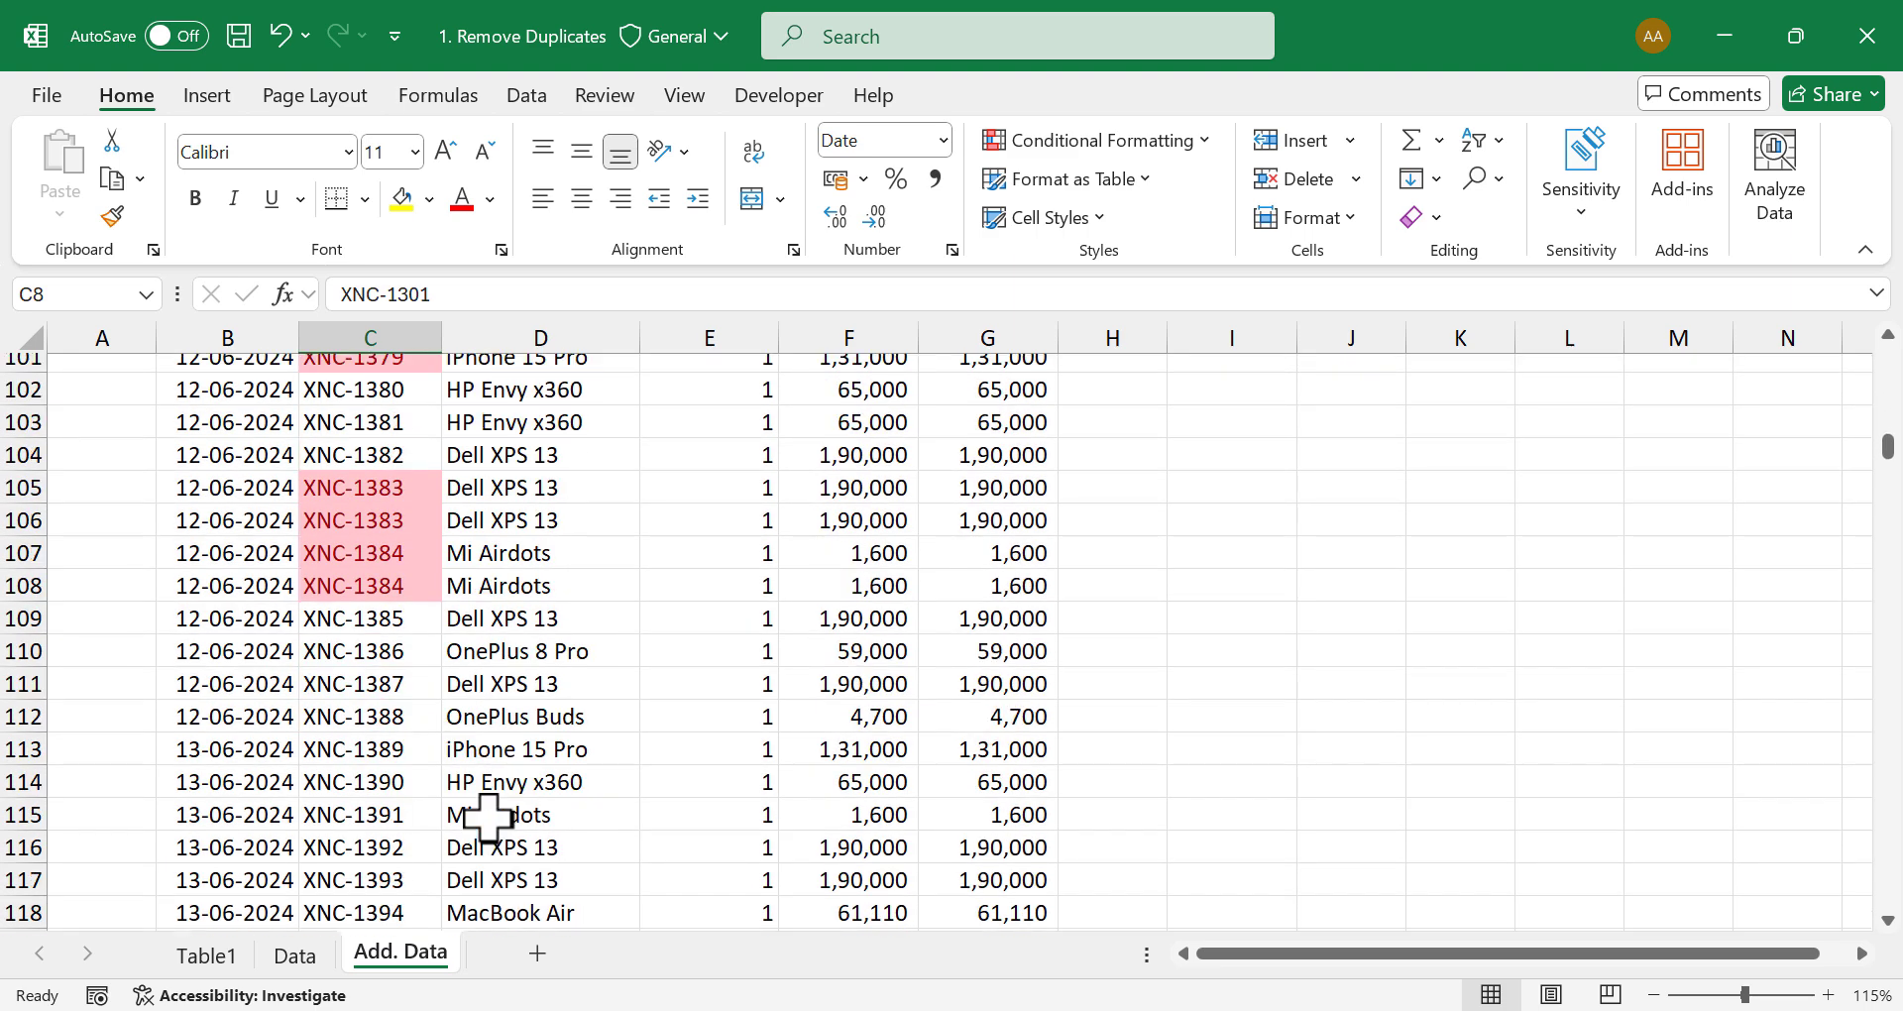
pyautogui.scroll(3, 1103, 617)
pyautogui.moveTo(1887, 446); pyautogui.dragTo(1887, 356)
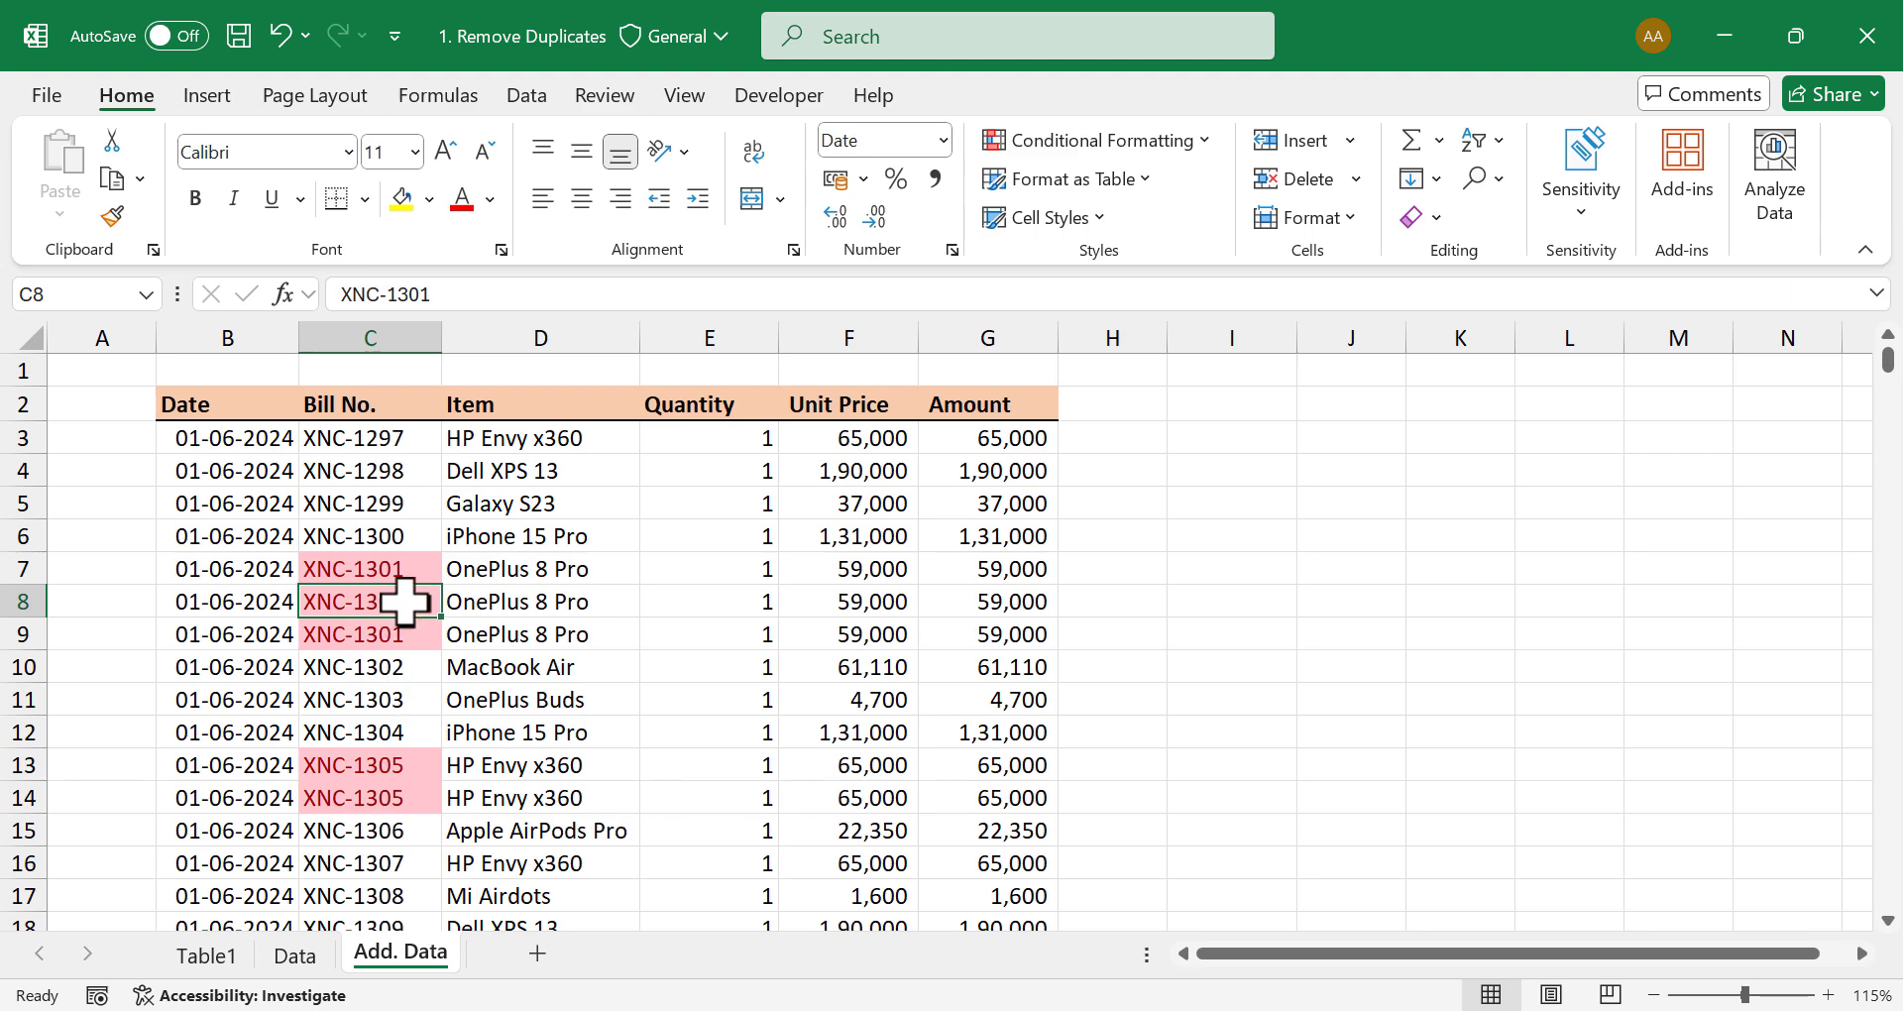
pyautogui.scroll(-1, 428, 805)
pyautogui.scroll(-6, 428, 805)
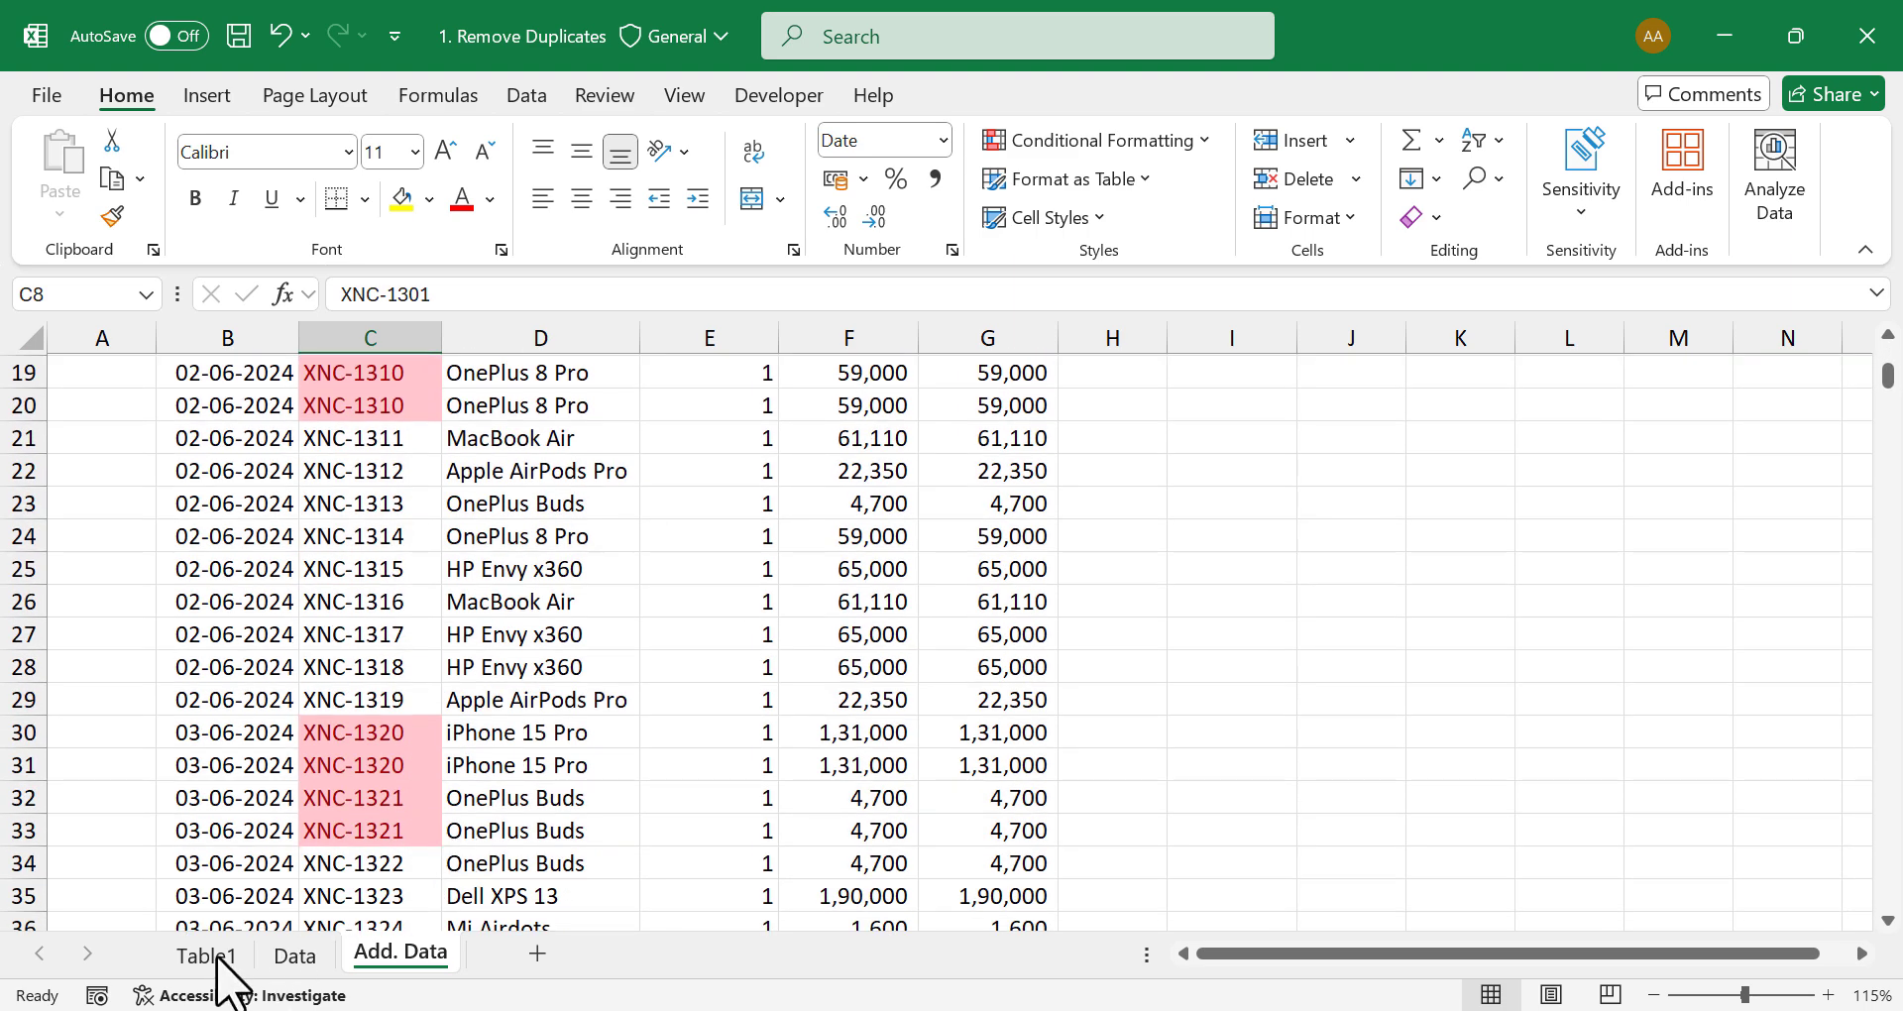
# Step: Glance at the Table1 sheet, then return to the top of Add. Data
pyautogui.click(212, 956)
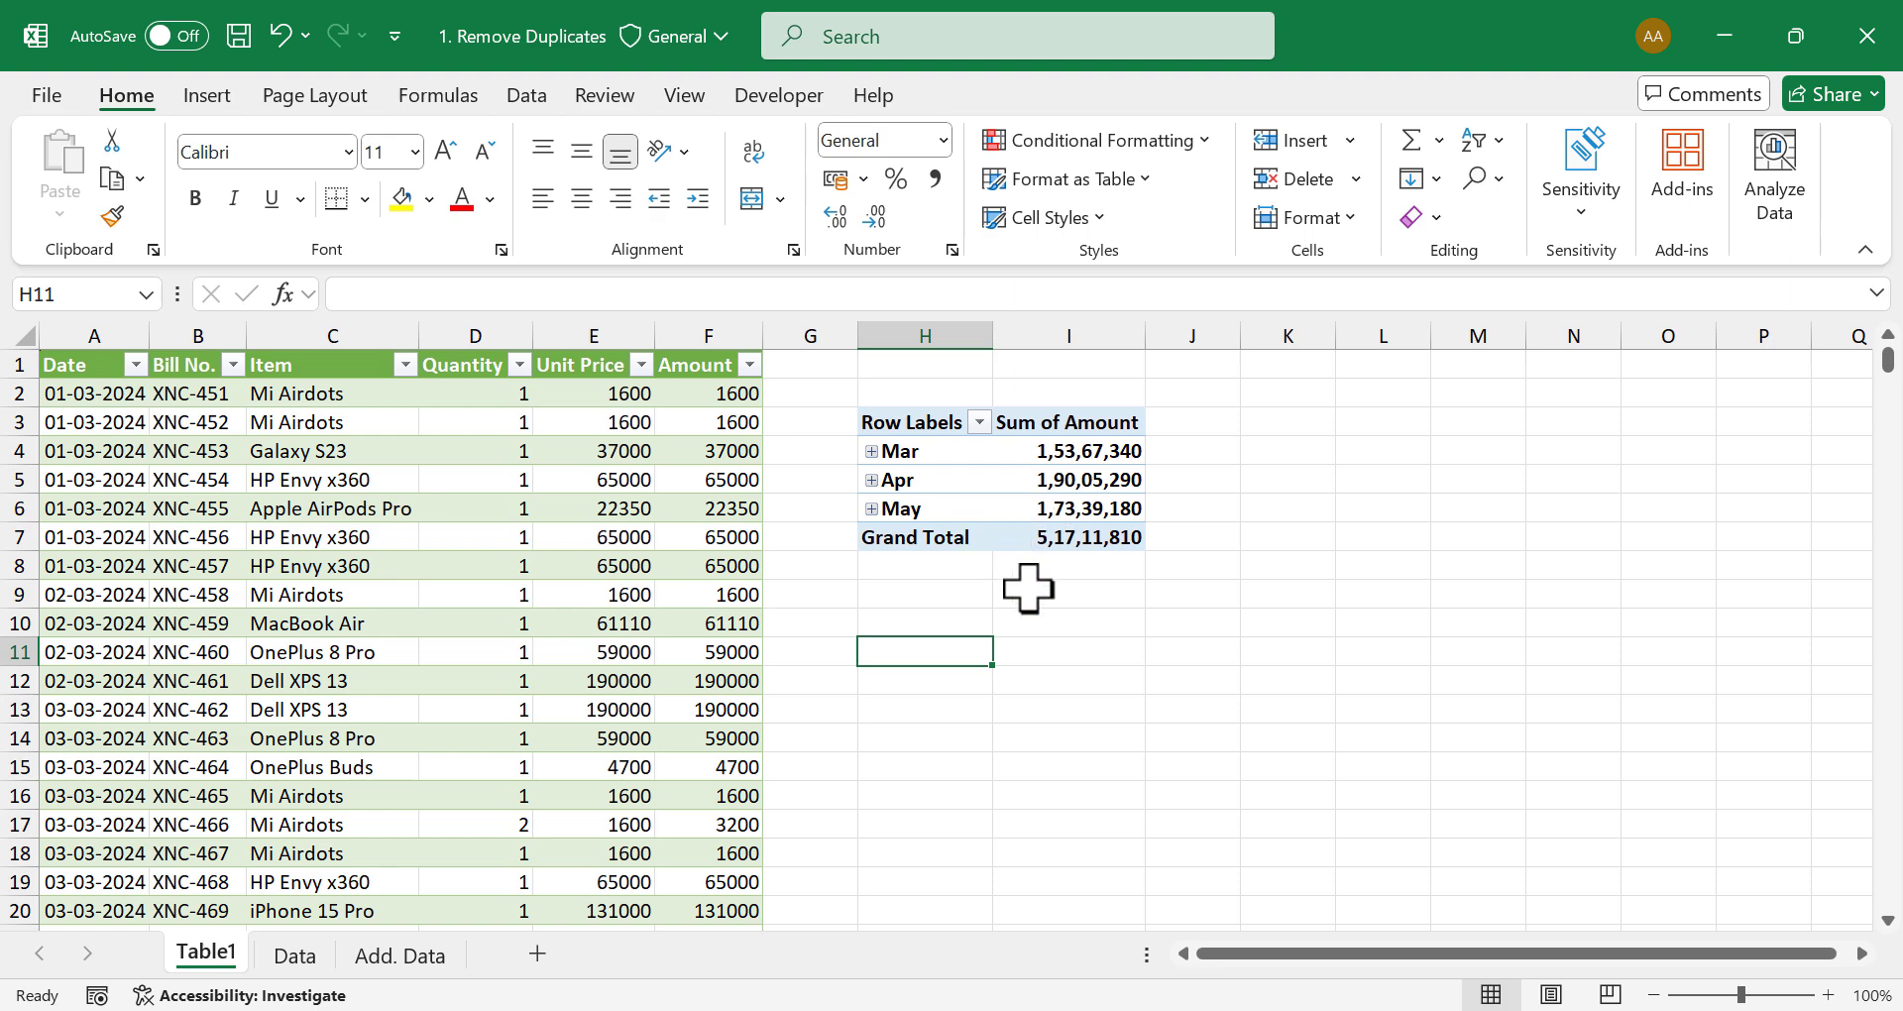
pyautogui.click(397, 955)
pyautogui.scroll(5, 495, 671)
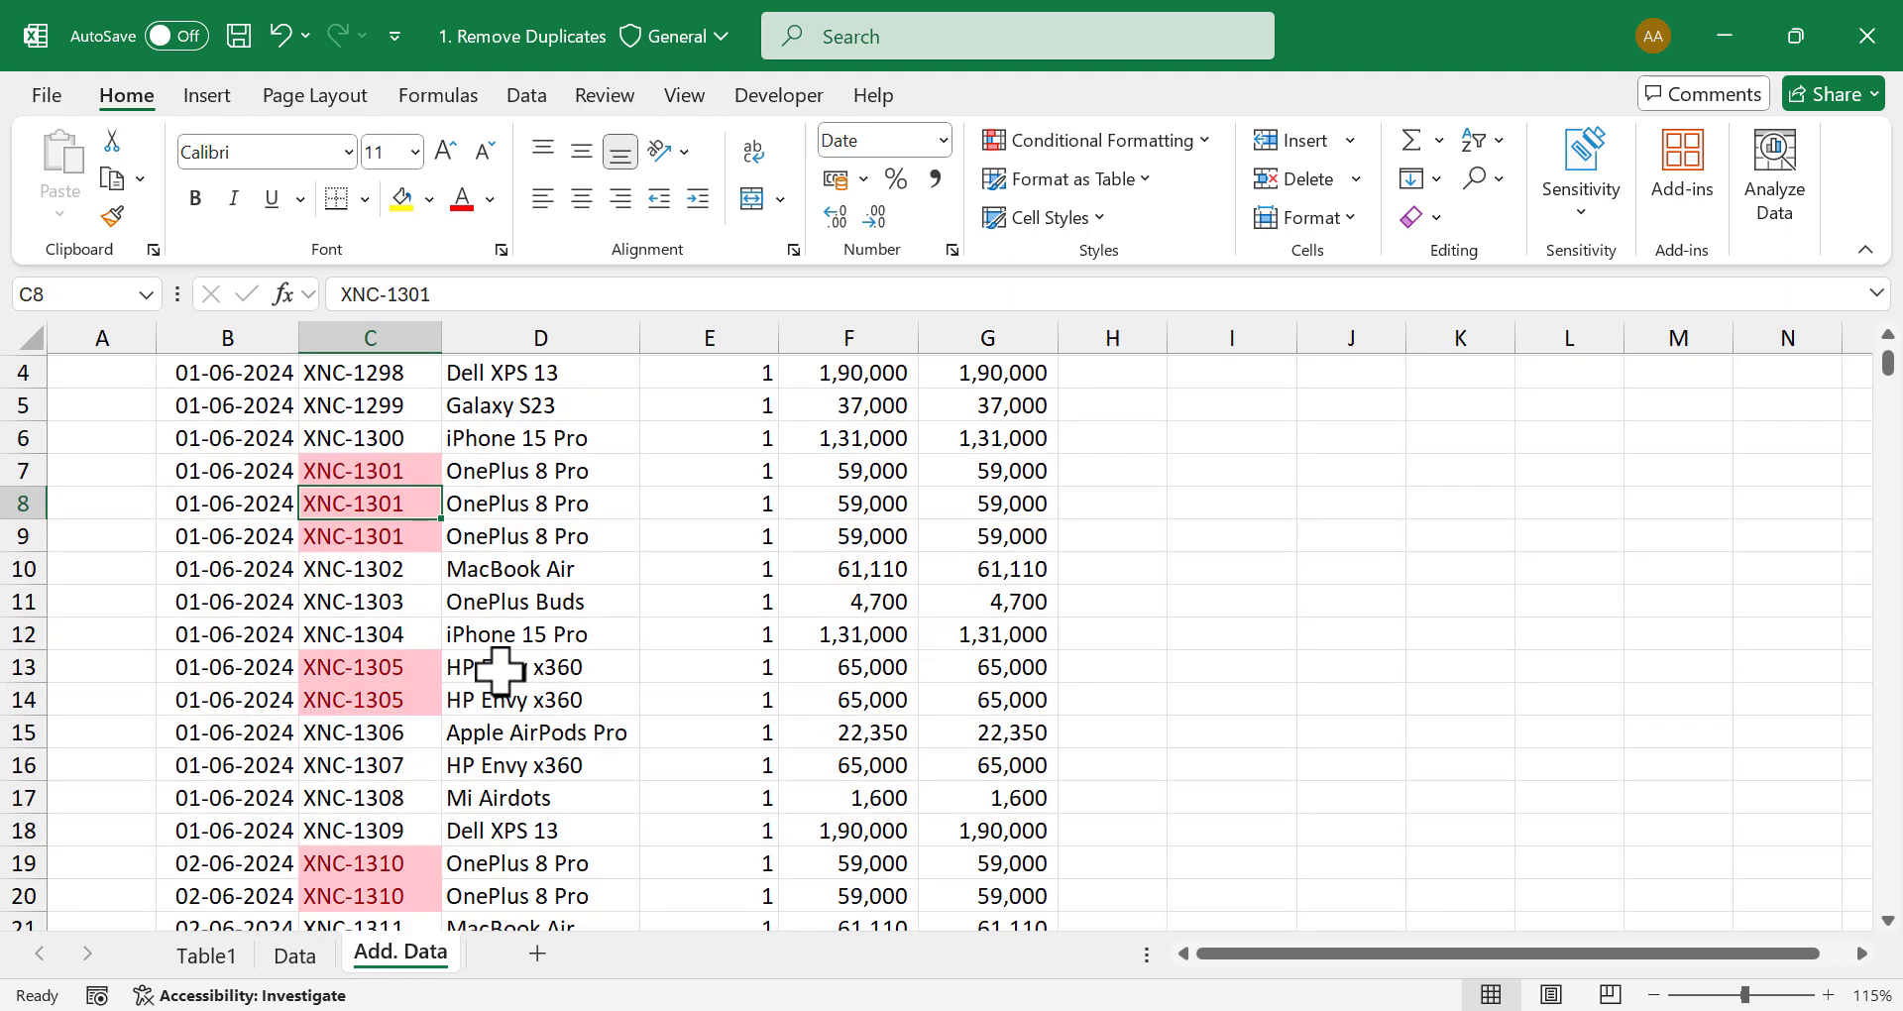
pyautogui.scroll(1, 500, 671)
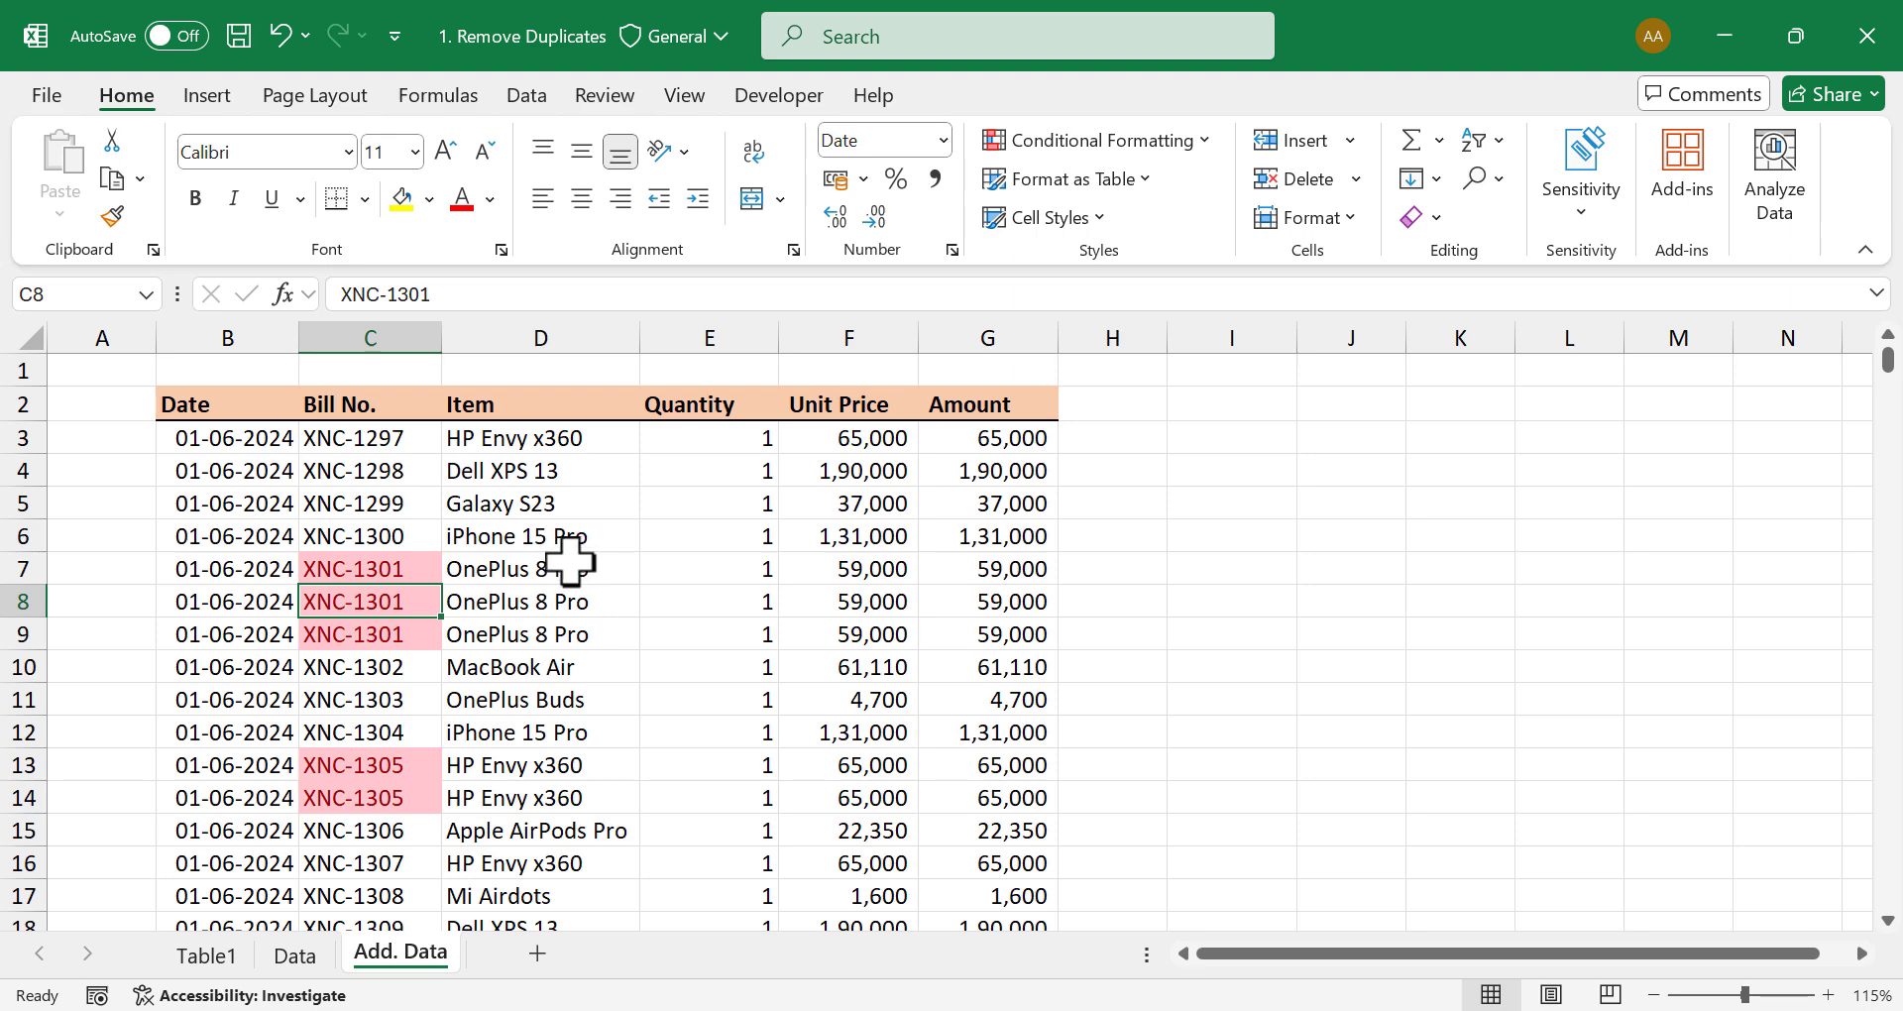
# Step: Clear all conditional formatting rules from the entire Add. Data sheet
pyautogui.click(1185, 144)
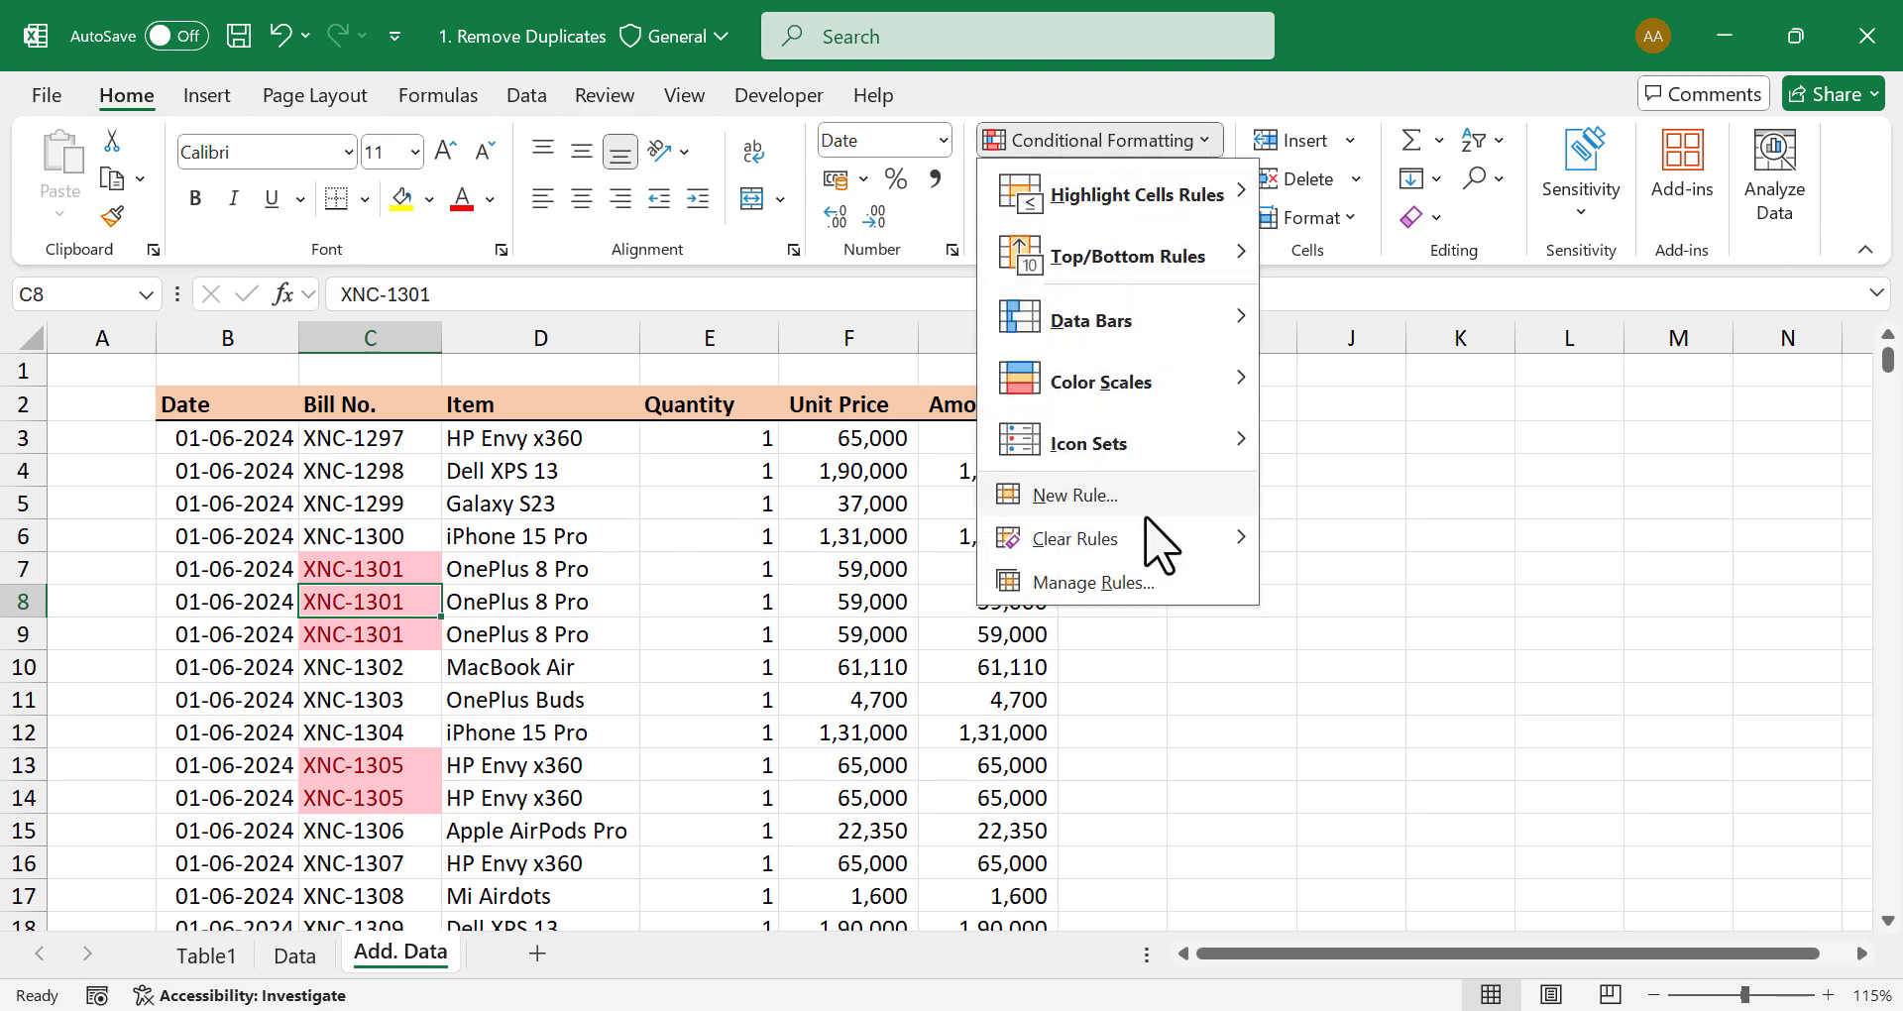
pyautogui.moveTo(1203, 541)
pyautogui.click(1351, 589)
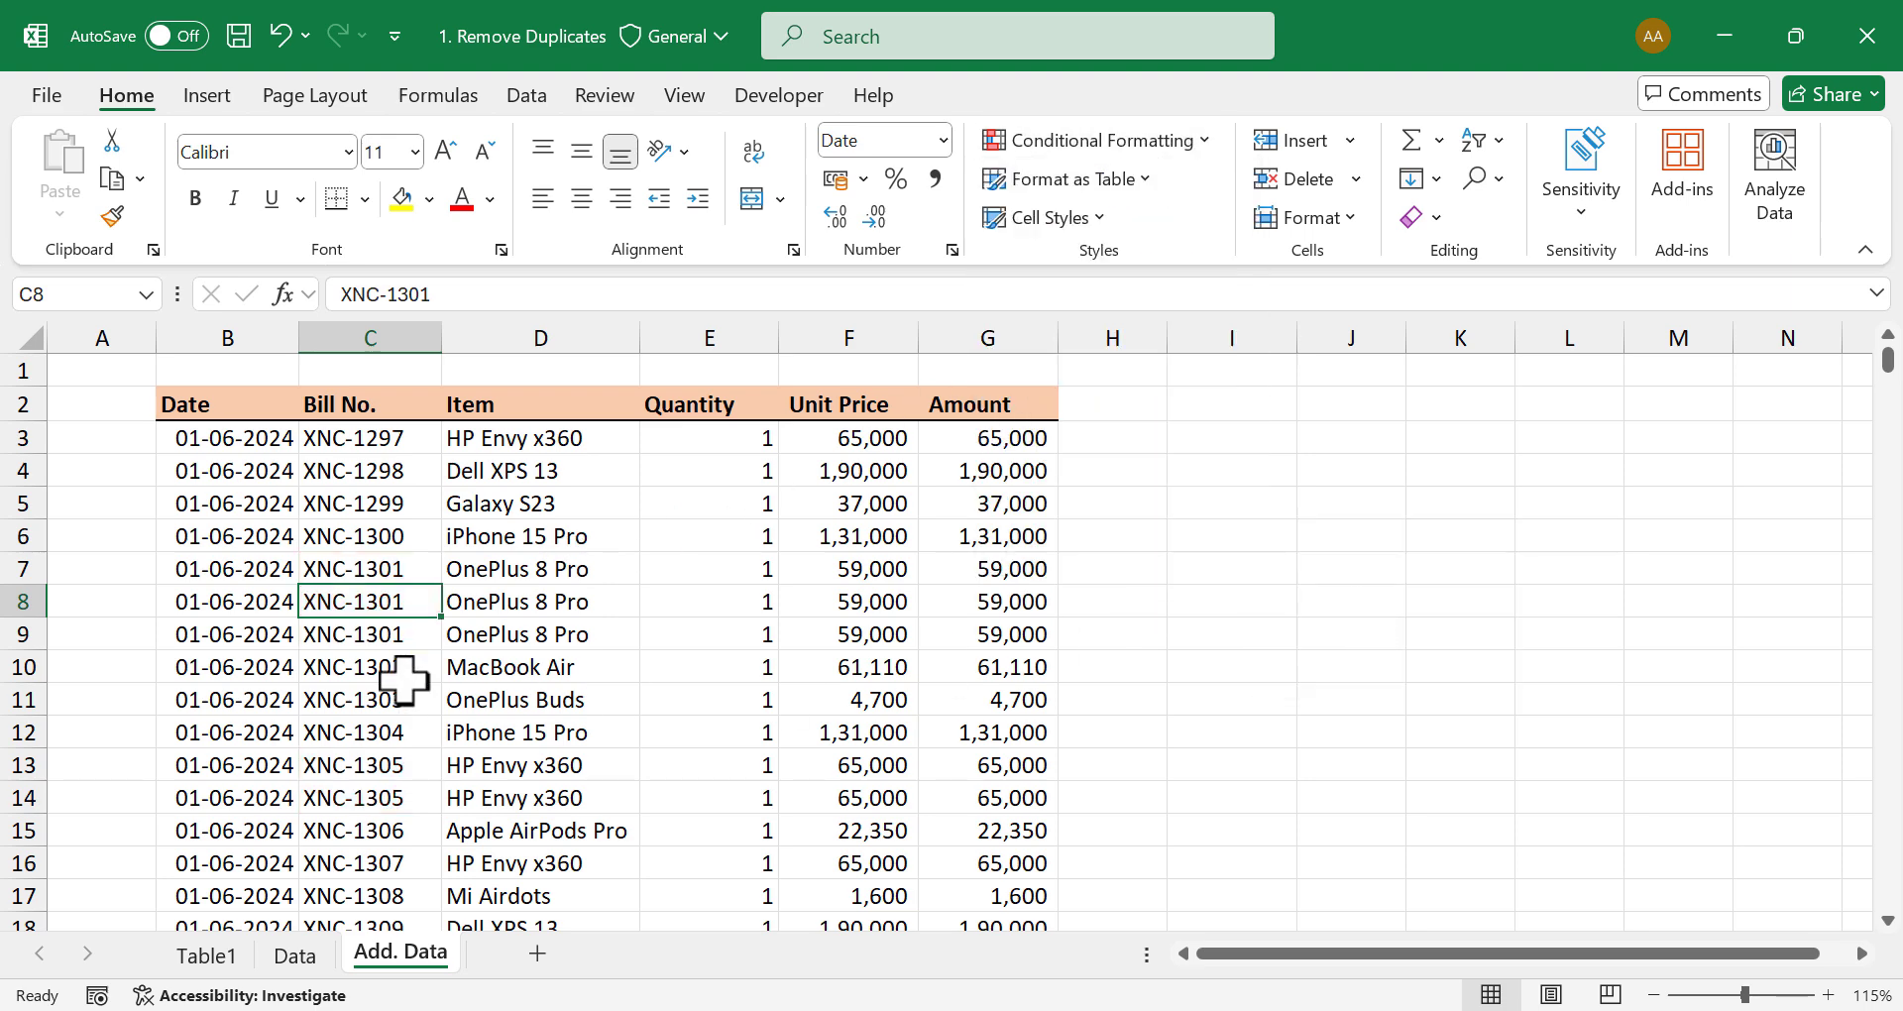
# Step: Copy every bill row from B3 across to the Amount column, then go to the Data sheet
pyautogui.click(264, 436)
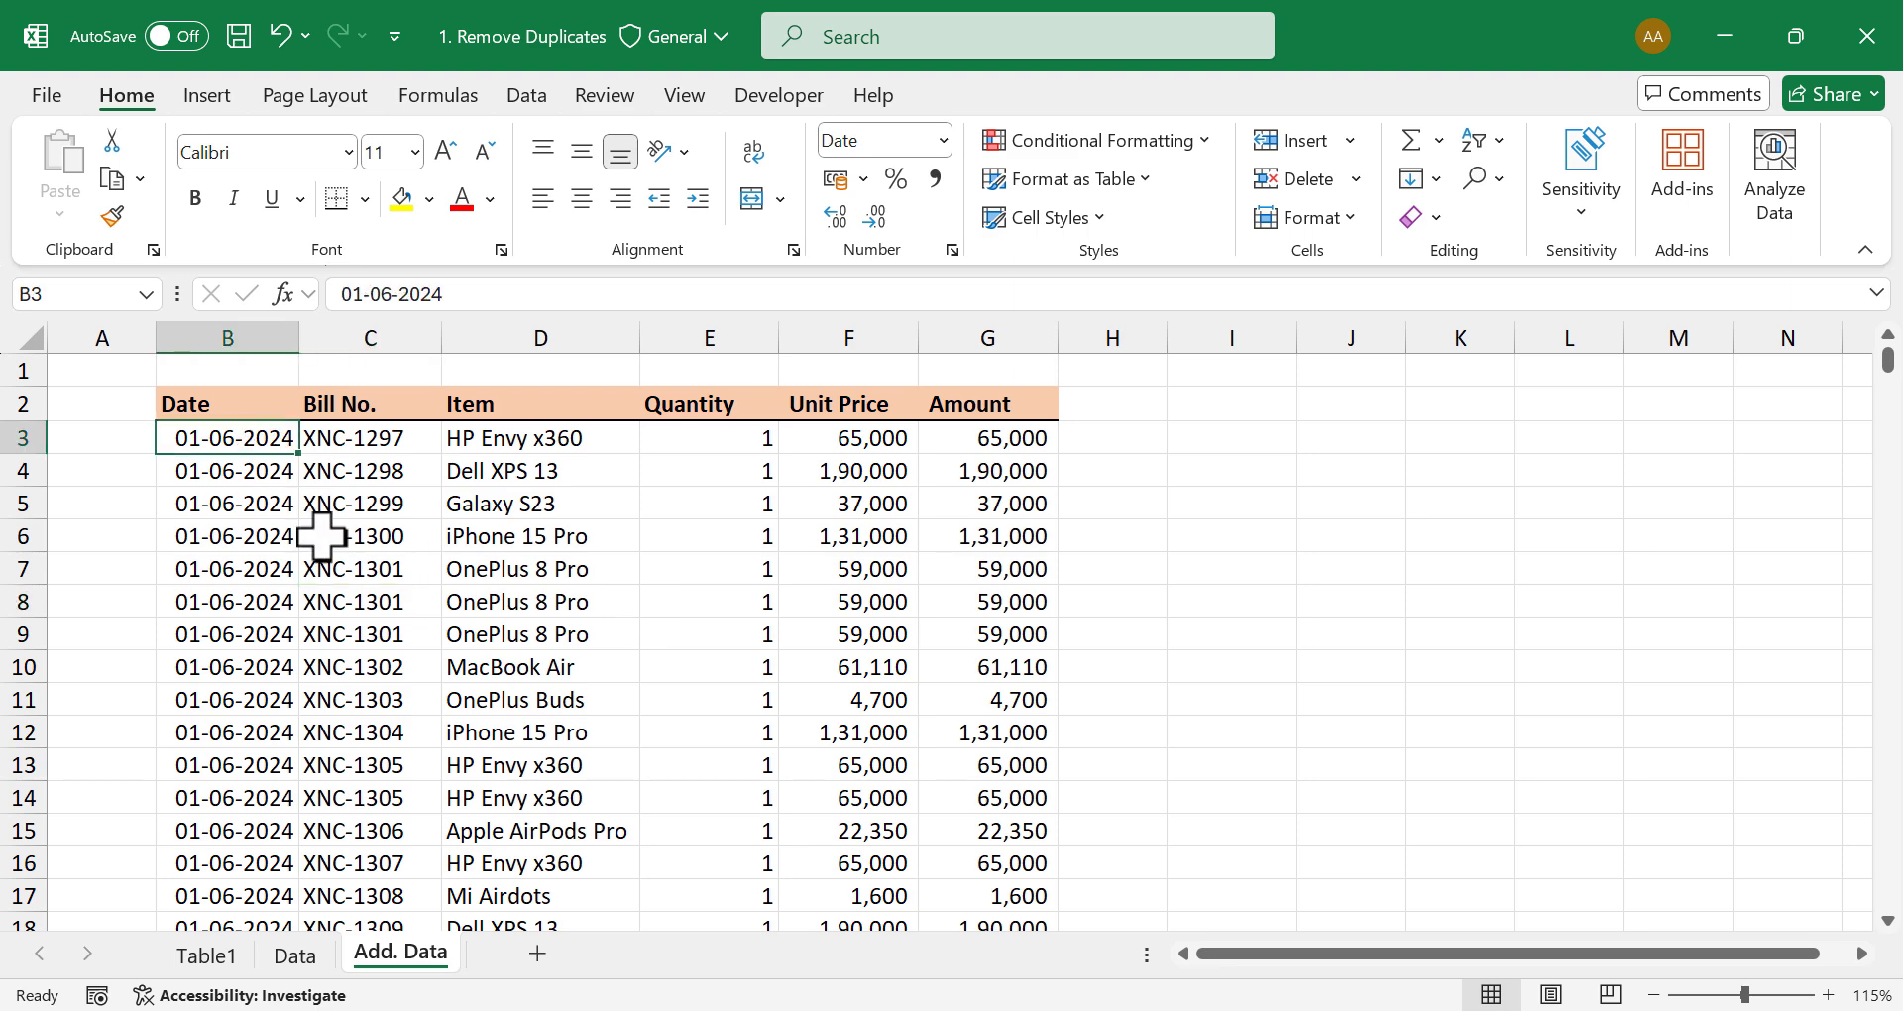
pyautogui.hotkey('ctrl', 'shift', 'Down')
pyautogui.hotkey('ctrl', 'shift', 'Right')
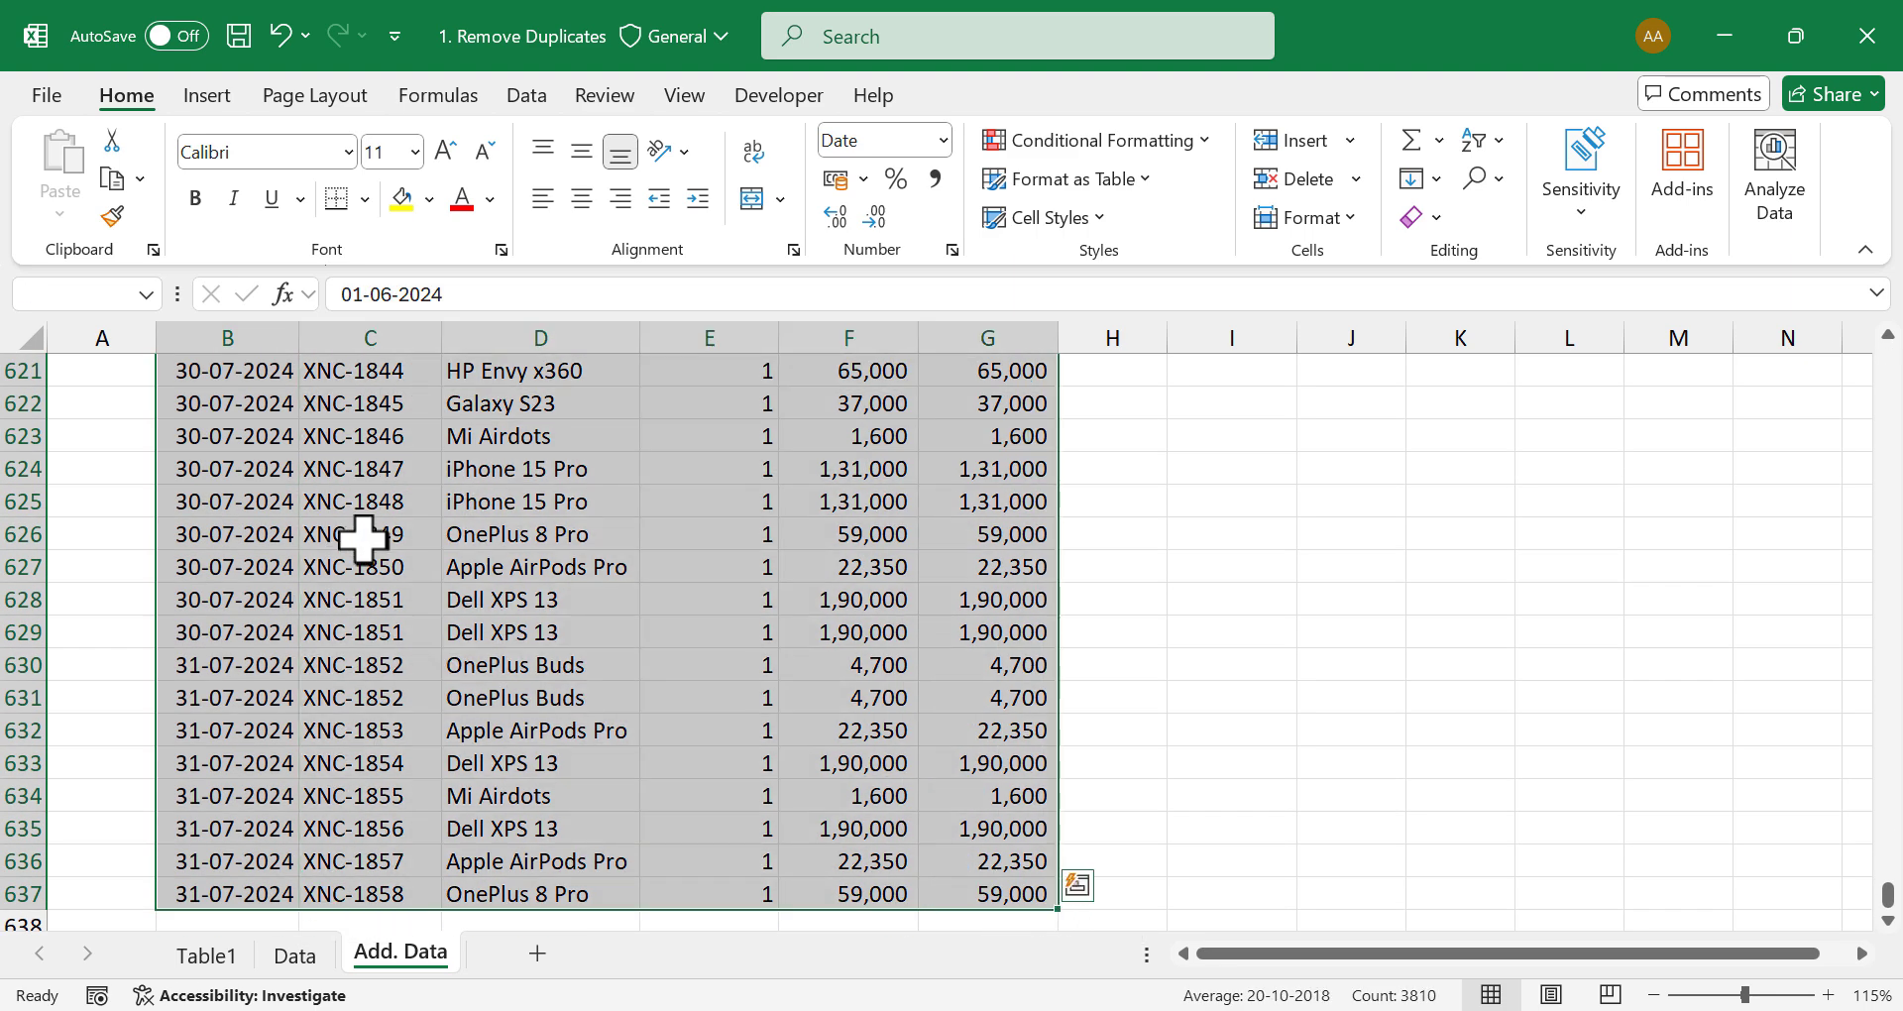
pyautogui.rightClick(504, 491)
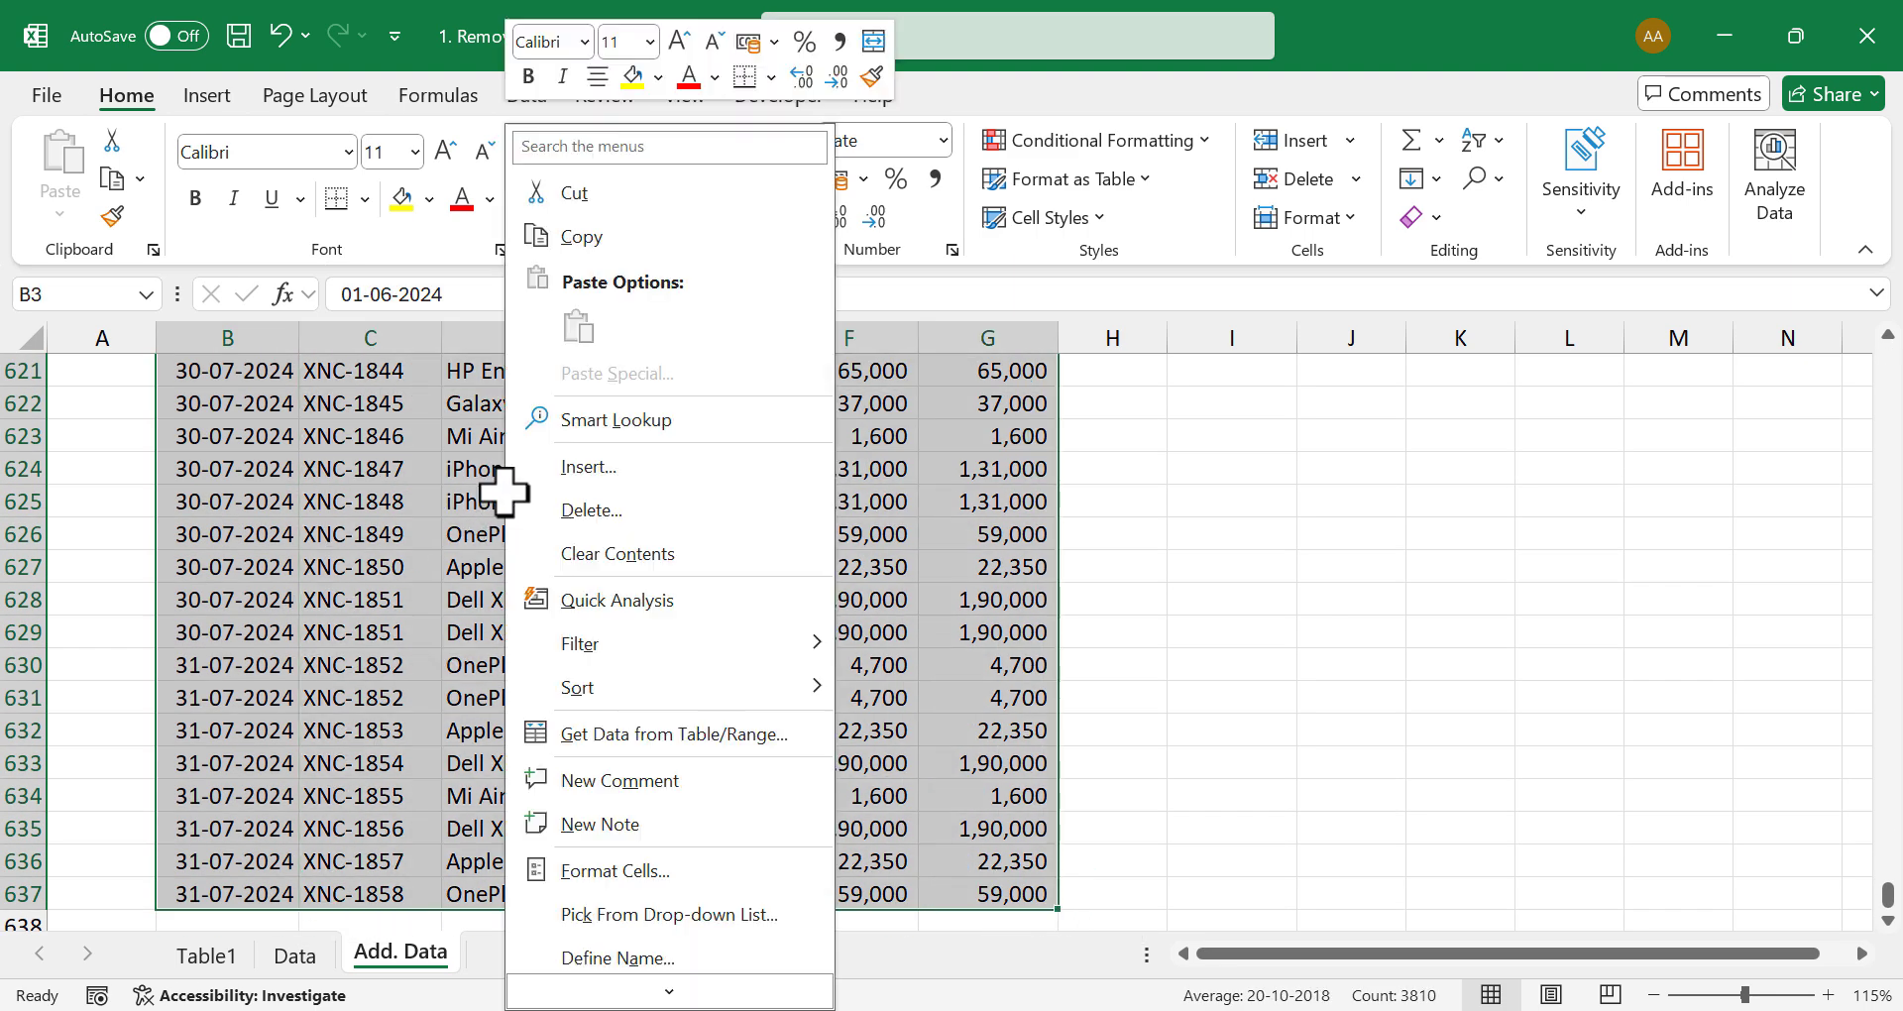
pyautogui.click(654, 240)
pyautogui.hotkey('ctrl', 'BackSpace')
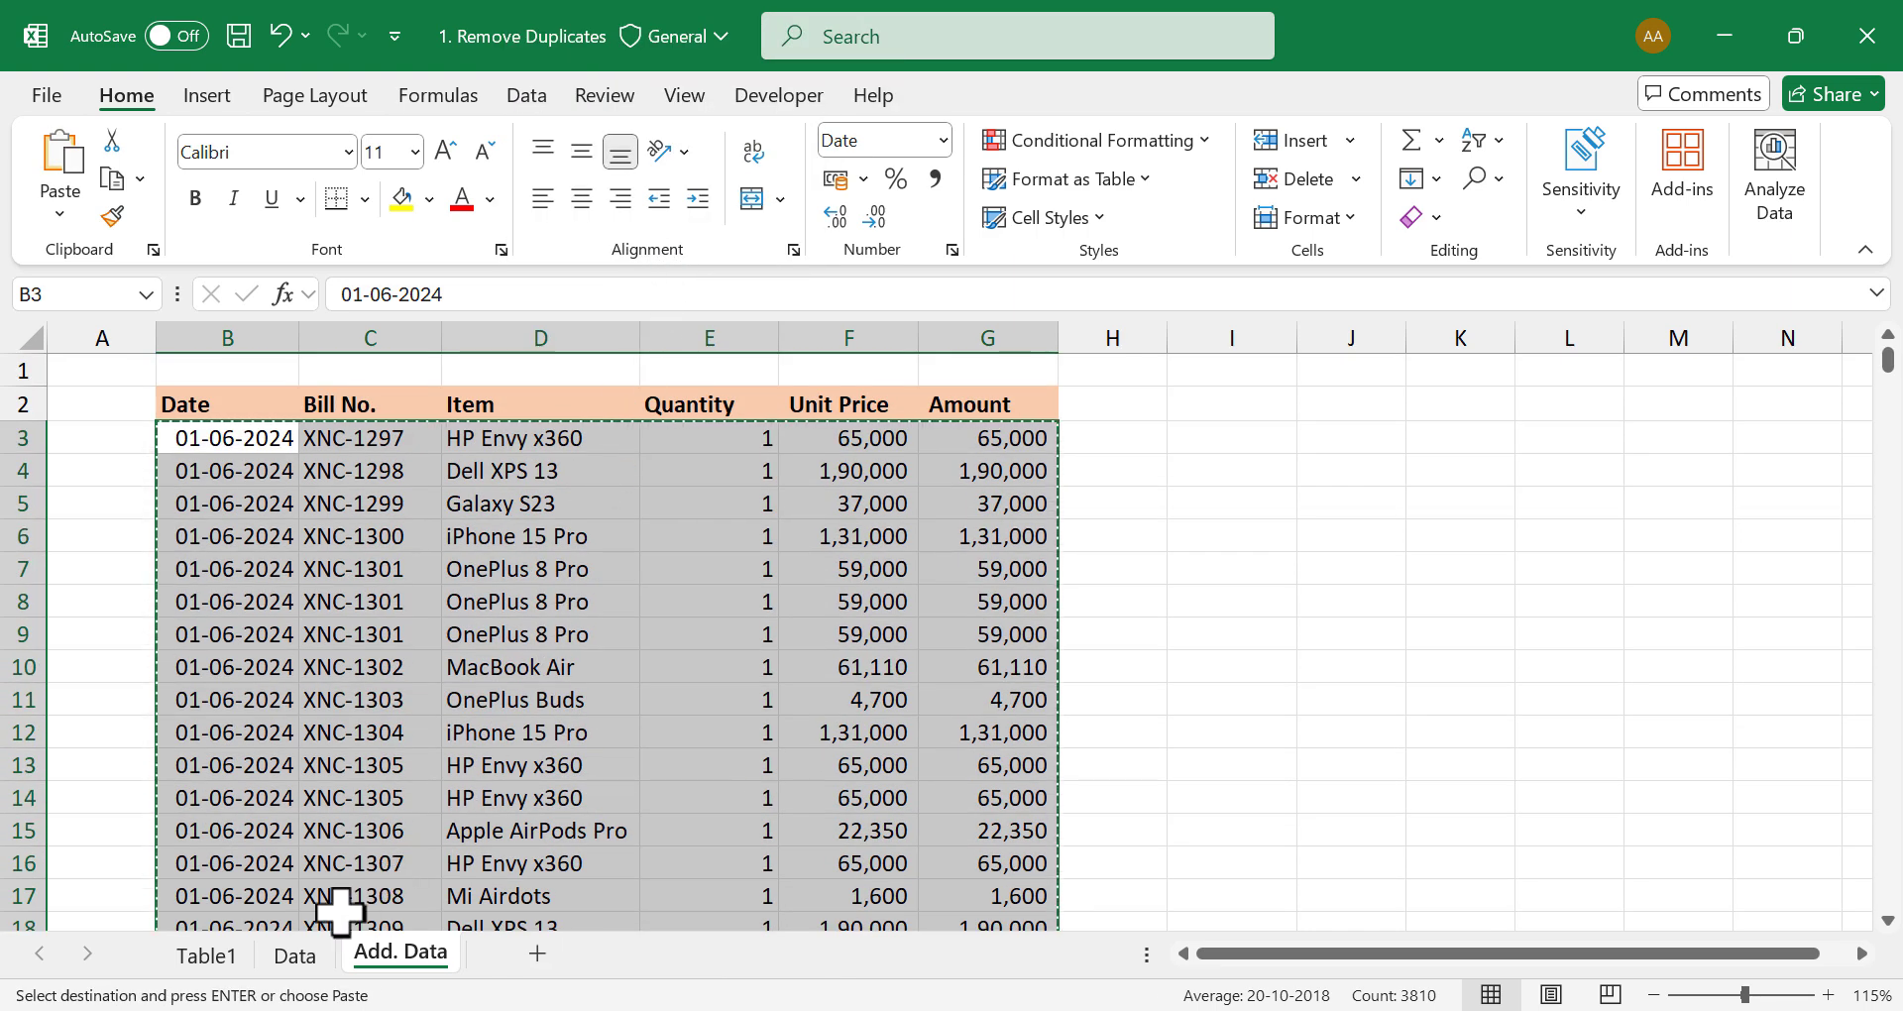
pyautogui.click(303, 957)
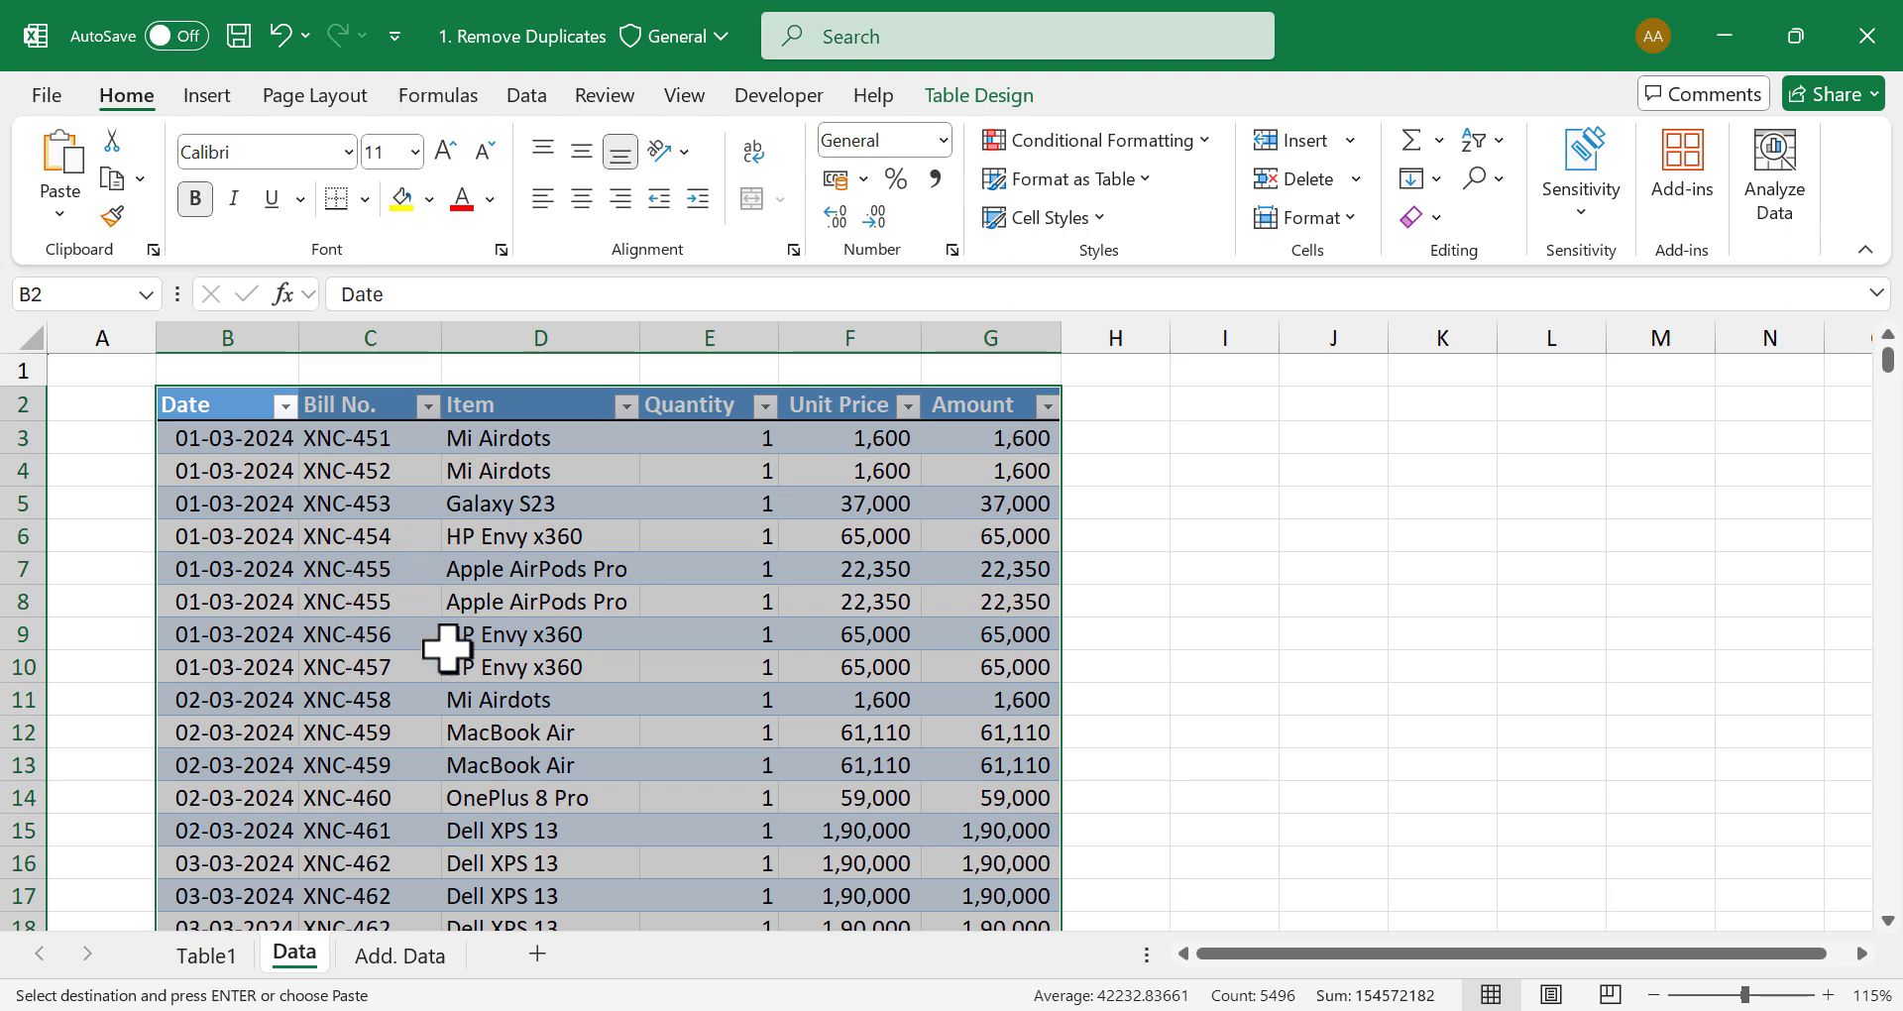
# Step: Paste the copied bills at B918, directly below the last table row 917
pyautogui.click(223, 701)
pyautogui.hotkey('ctrl', 'Down')
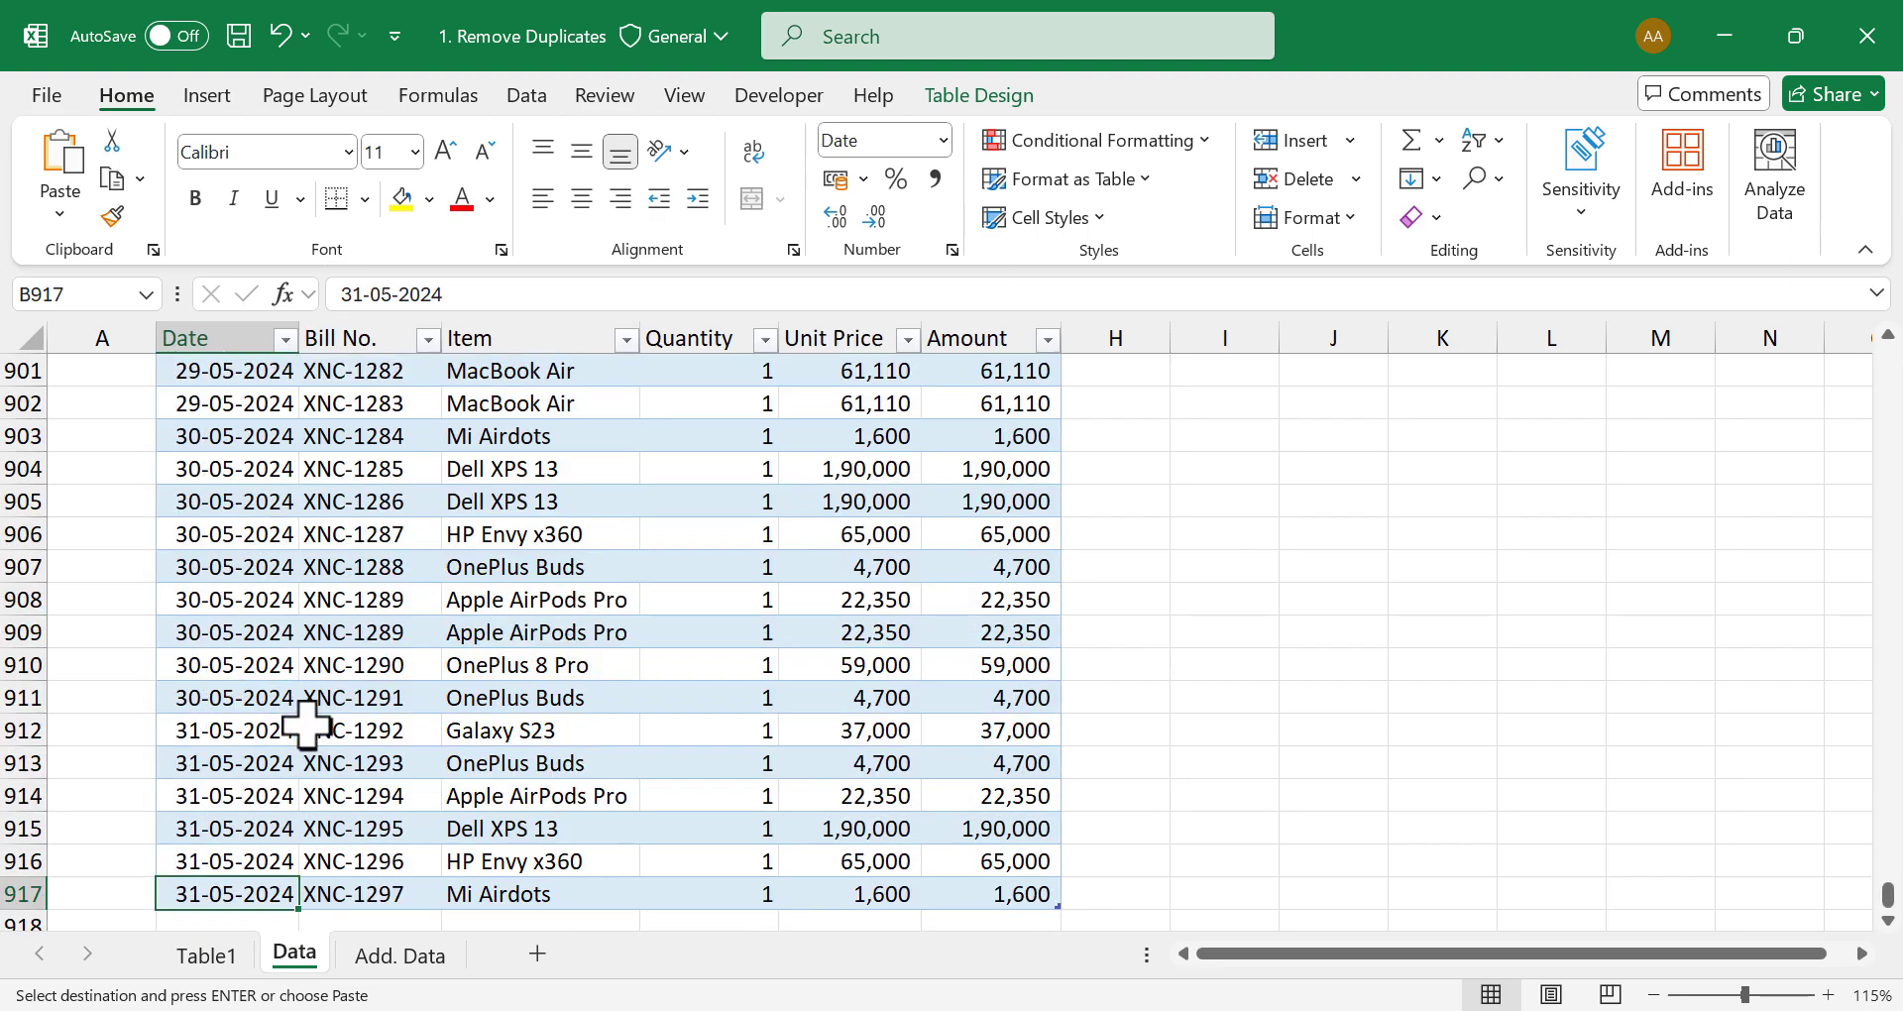
pyautogui.scroll(-3, 314, 734)
pyautogui.rightClick(253, 635)
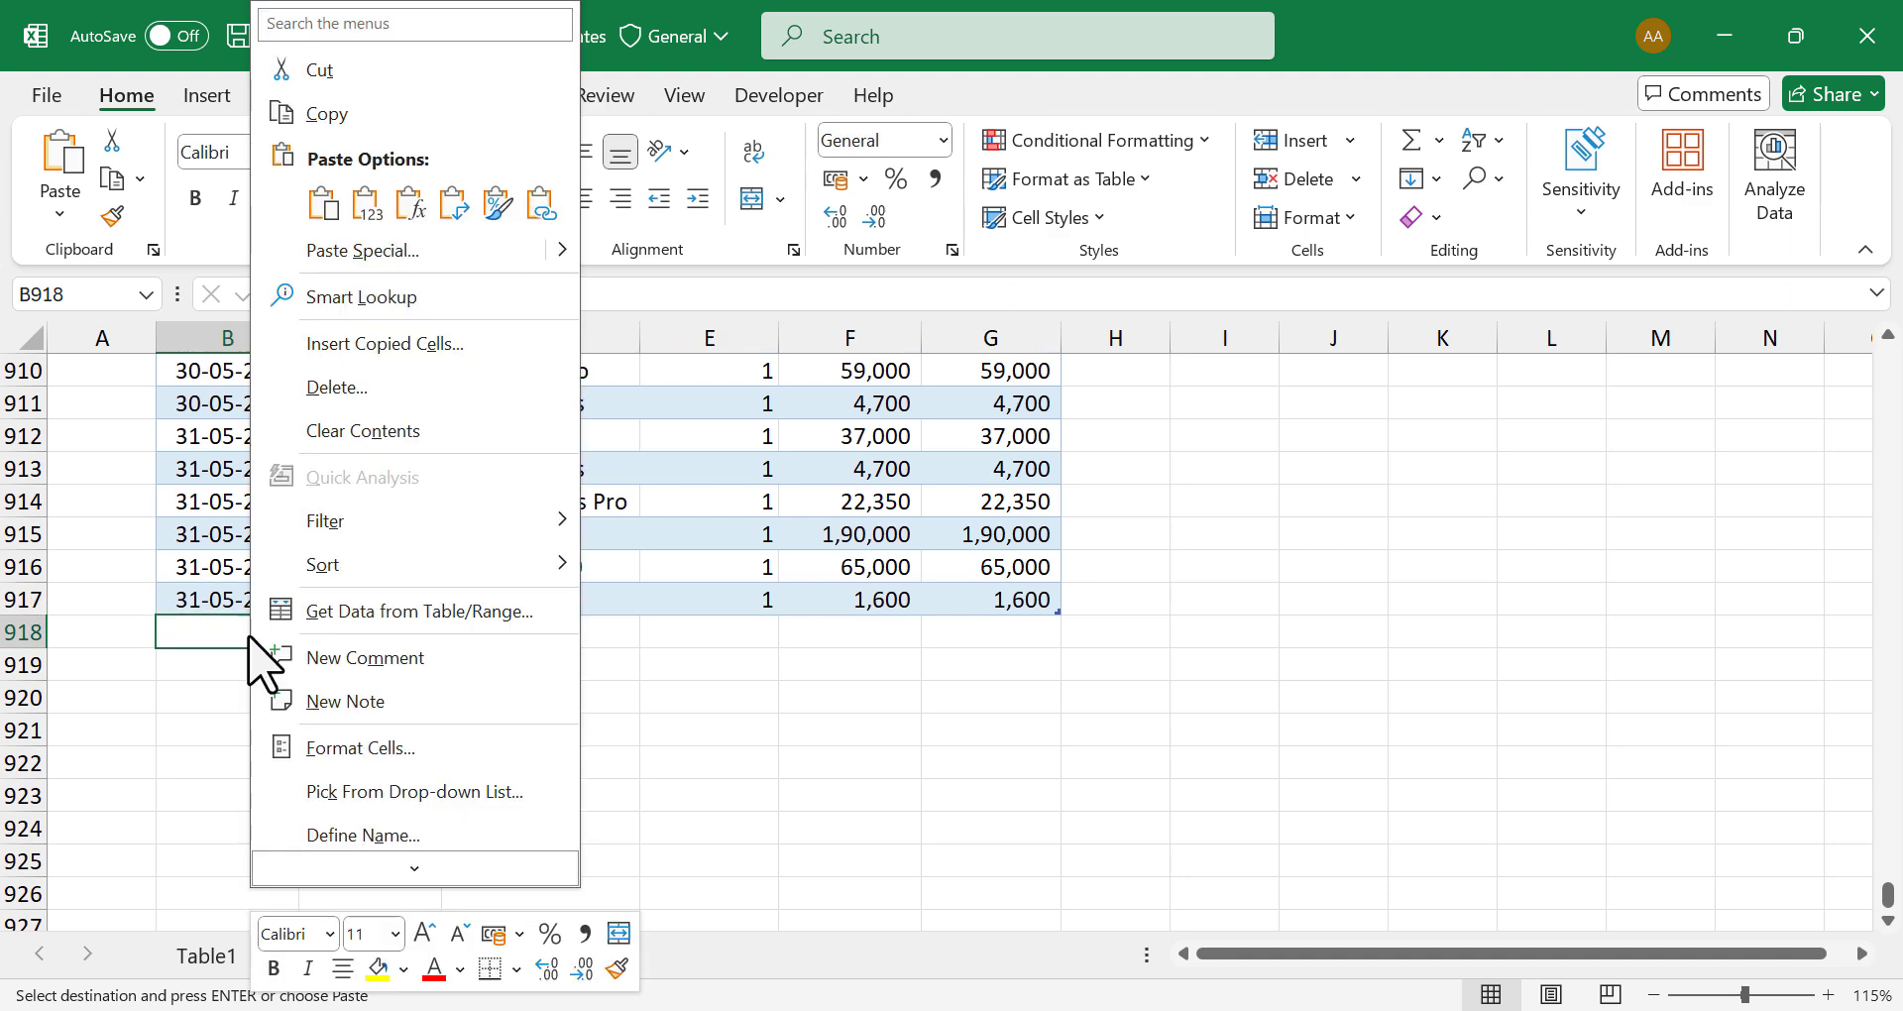
pyautogui.click(330, 205)
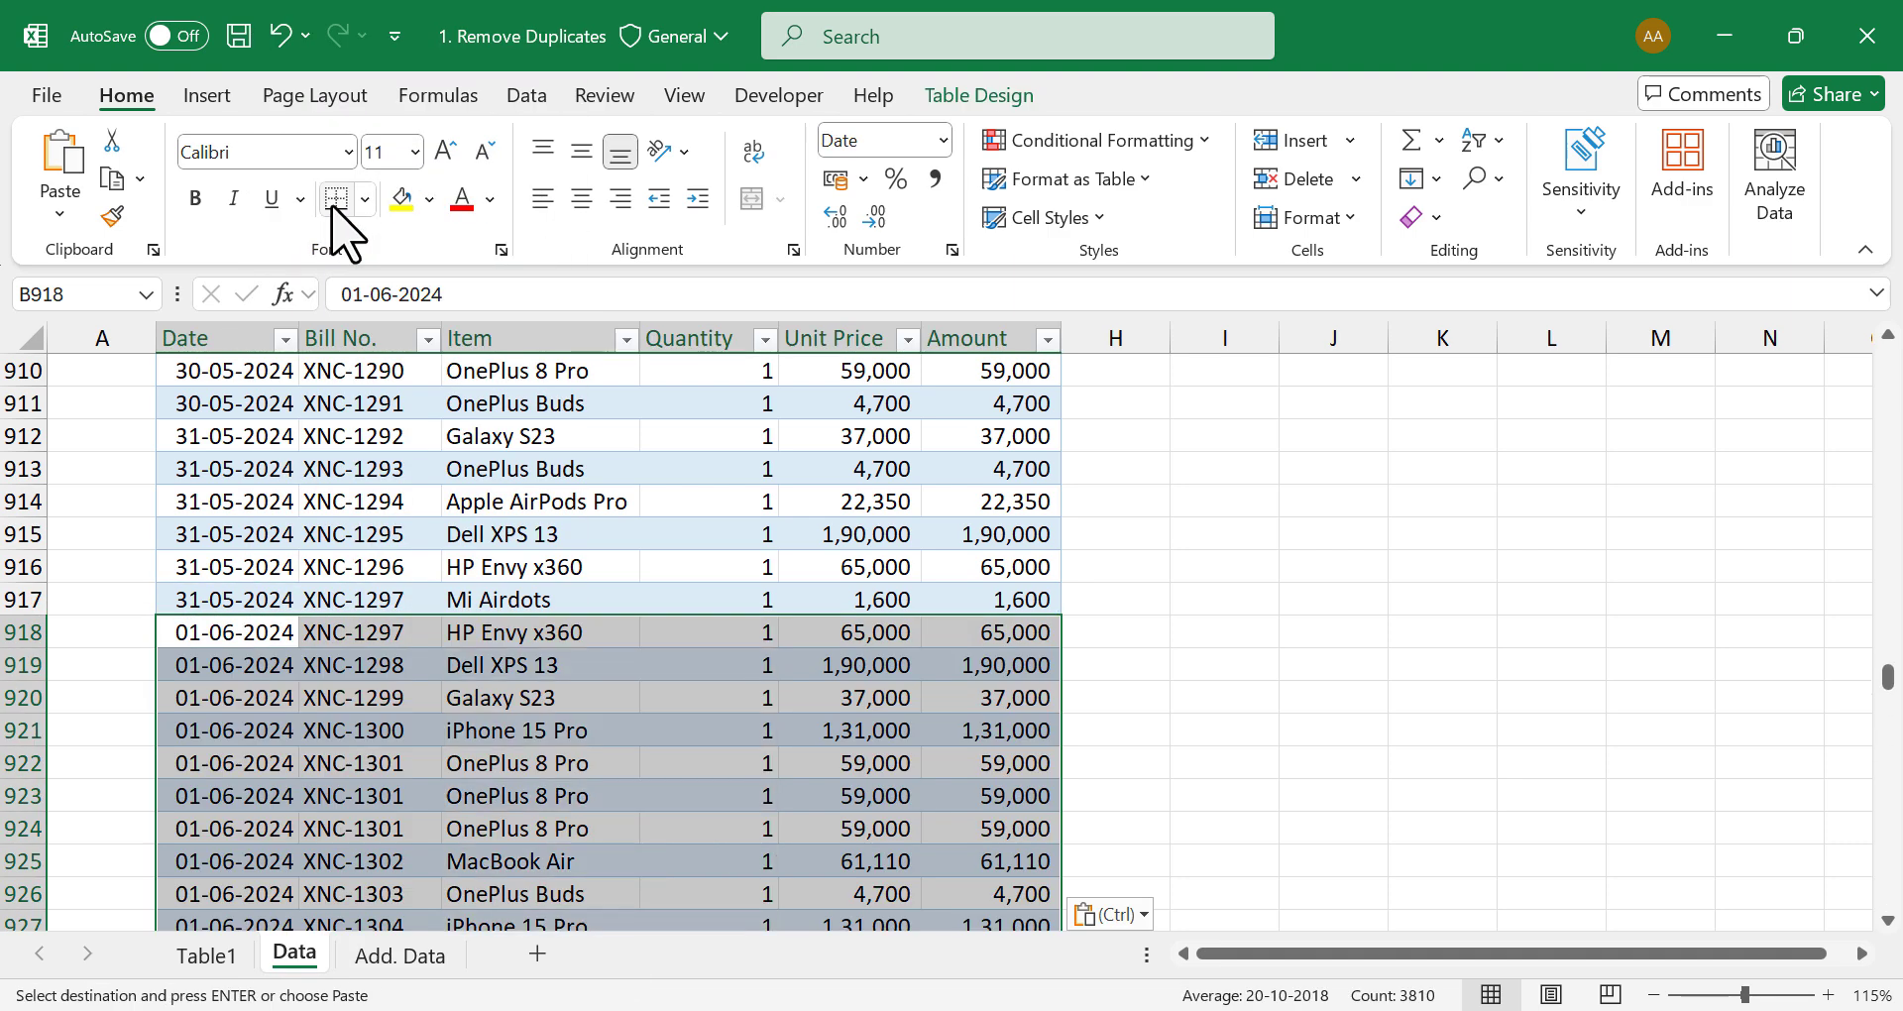
pyautogui.click(1274, 598)
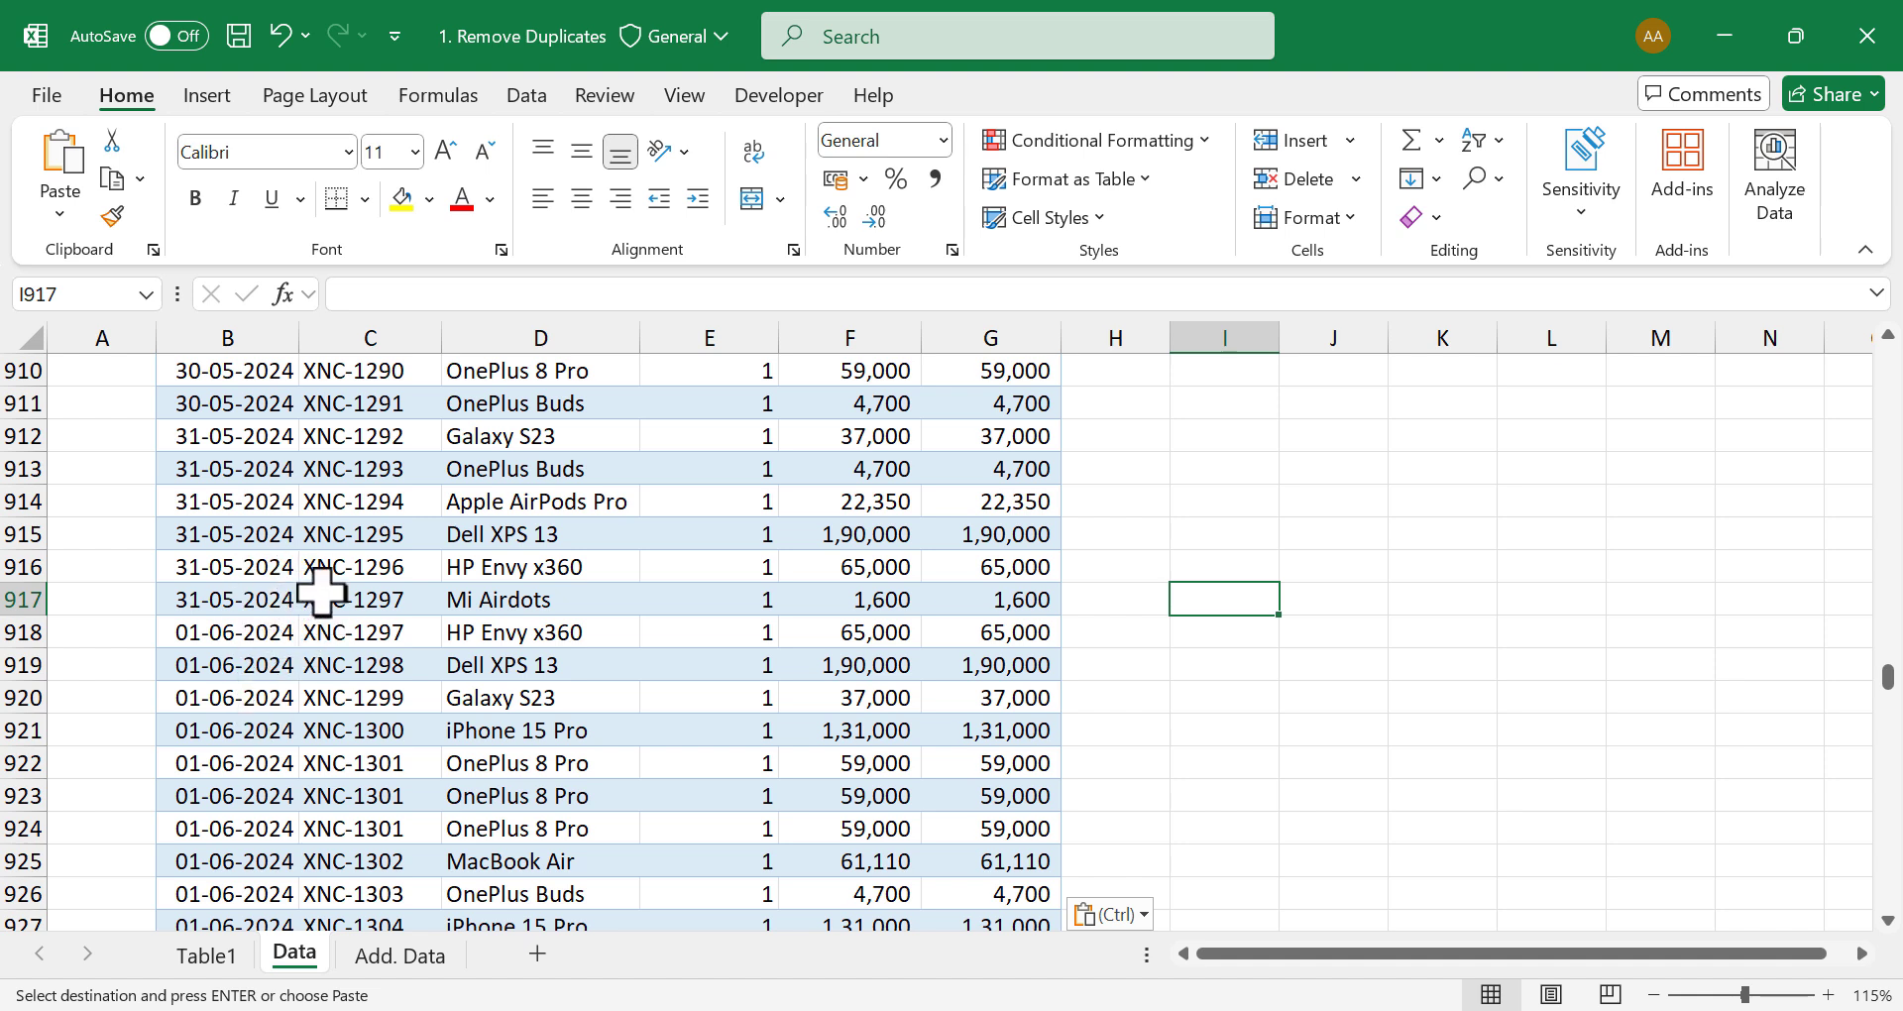
# Step: Refresh the Table1 query table and confirm it now ends at row 1409 with 31-07-2024 bills
pyautogui.click(208, 956)
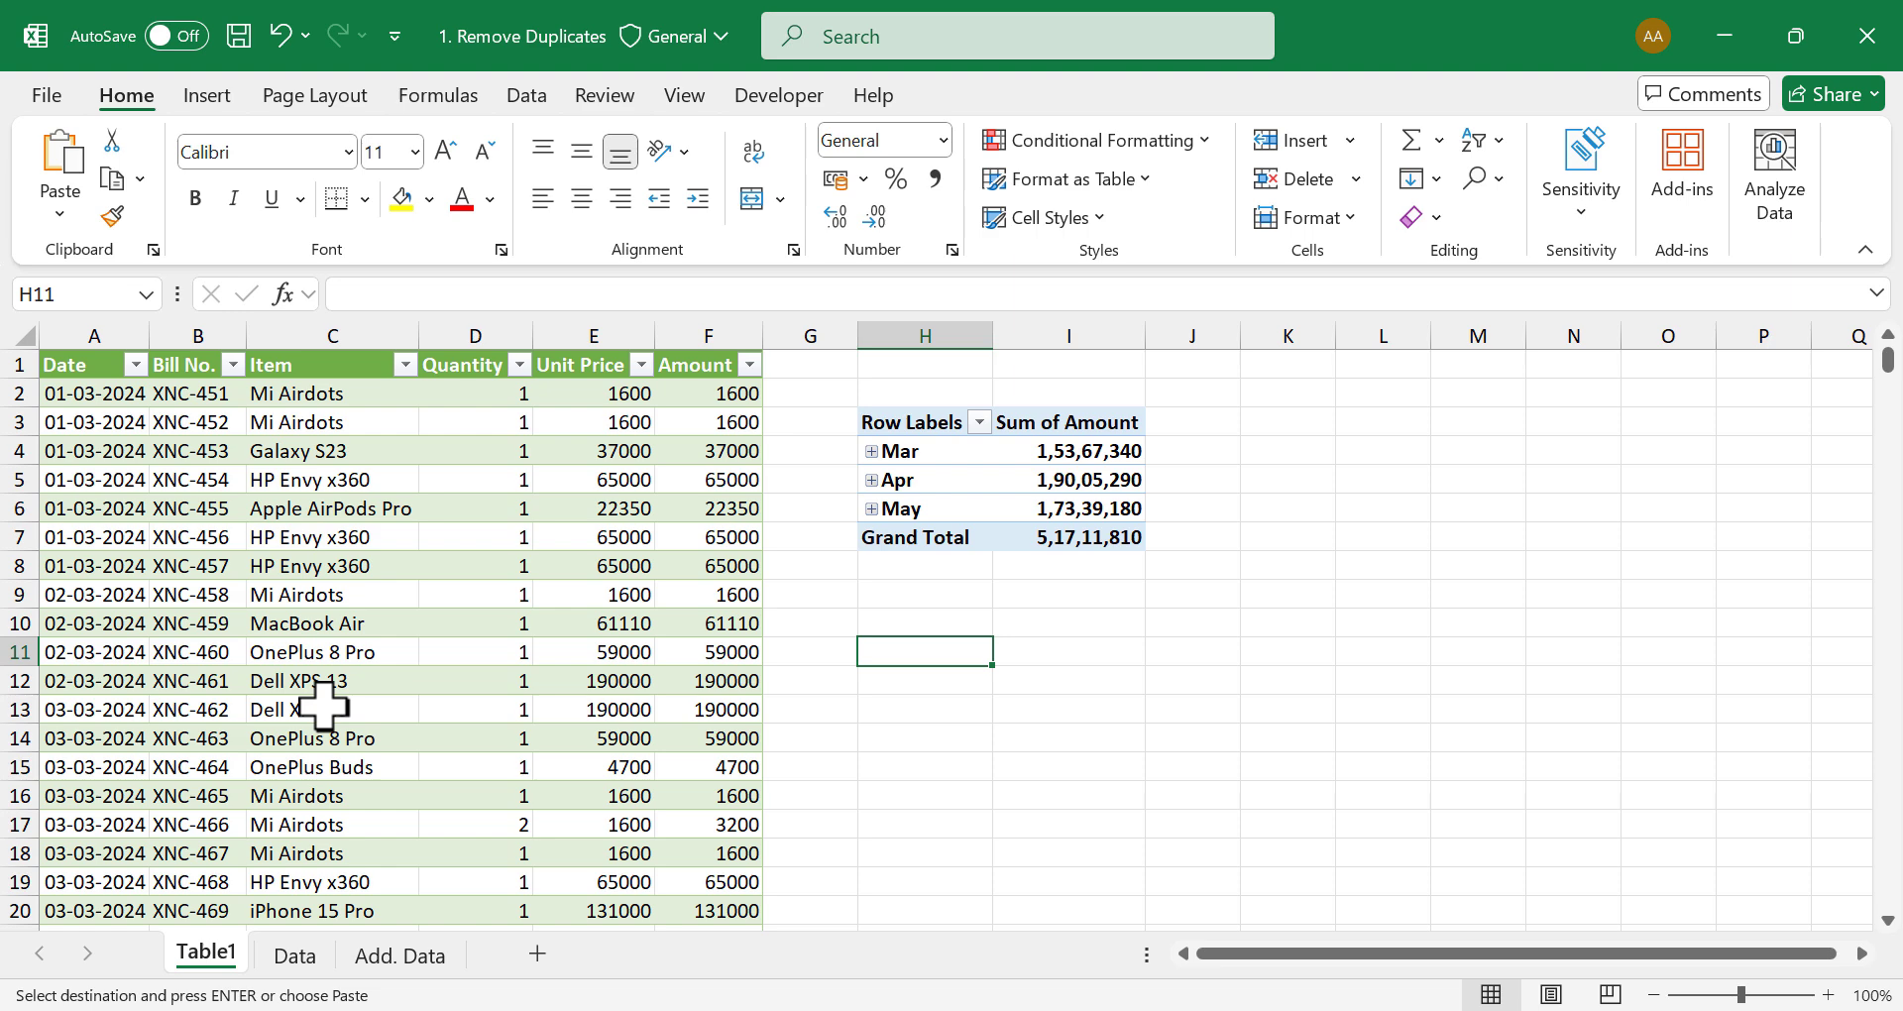
pyautogui.rightClick(377, 602)
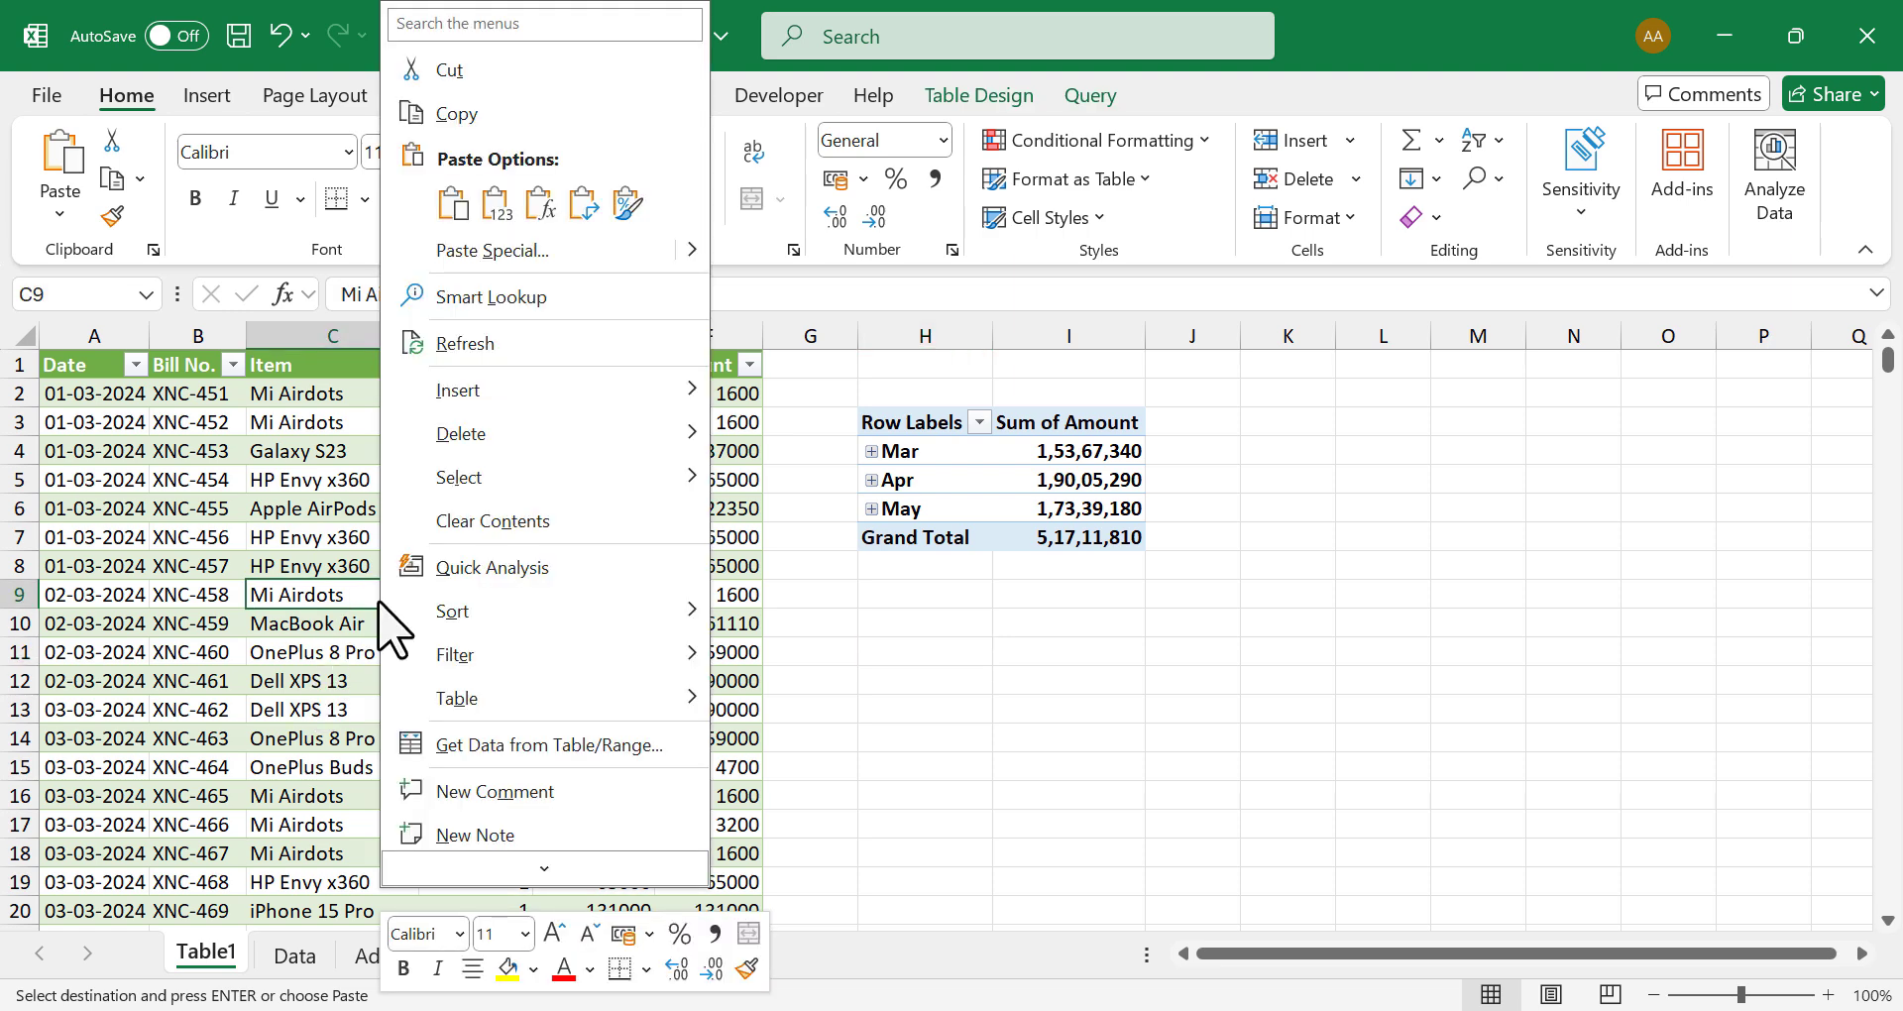
pyautogui.click(540, 347)
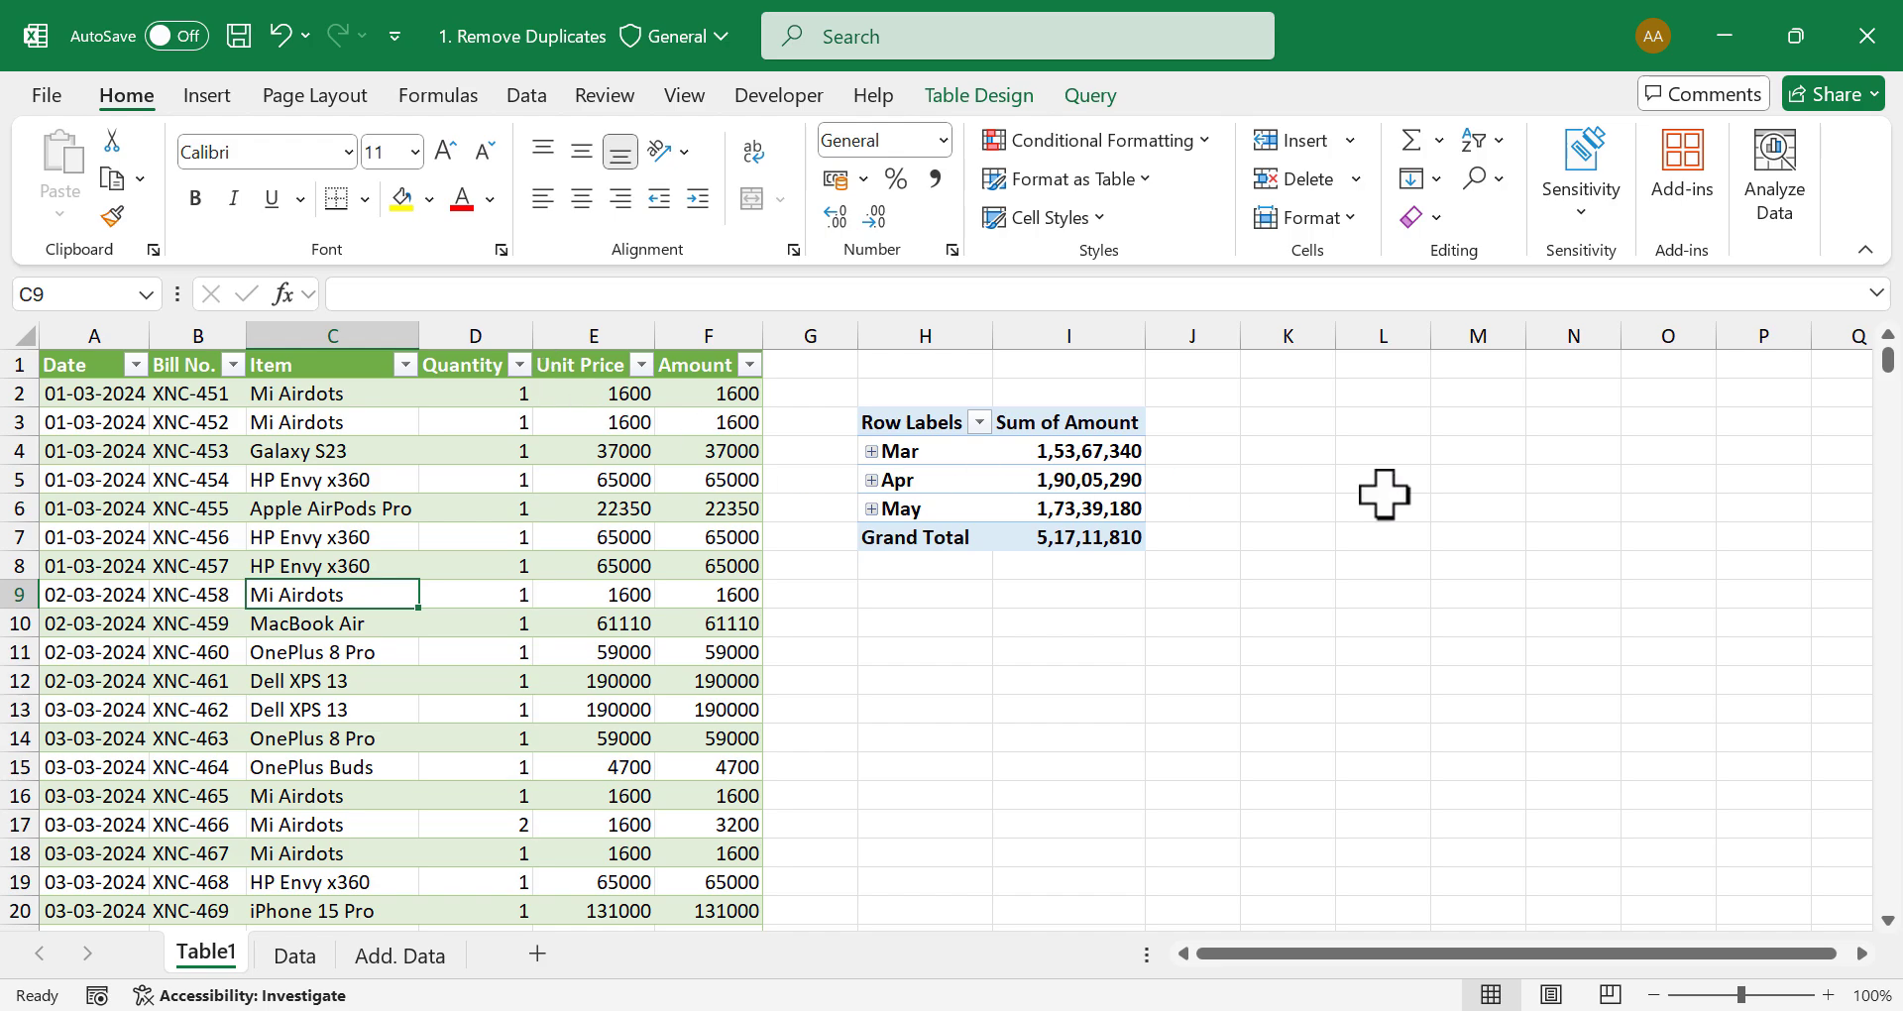
pyautogui.moveTo(1888, 376); pyautogui.dragTo(1864, 892)
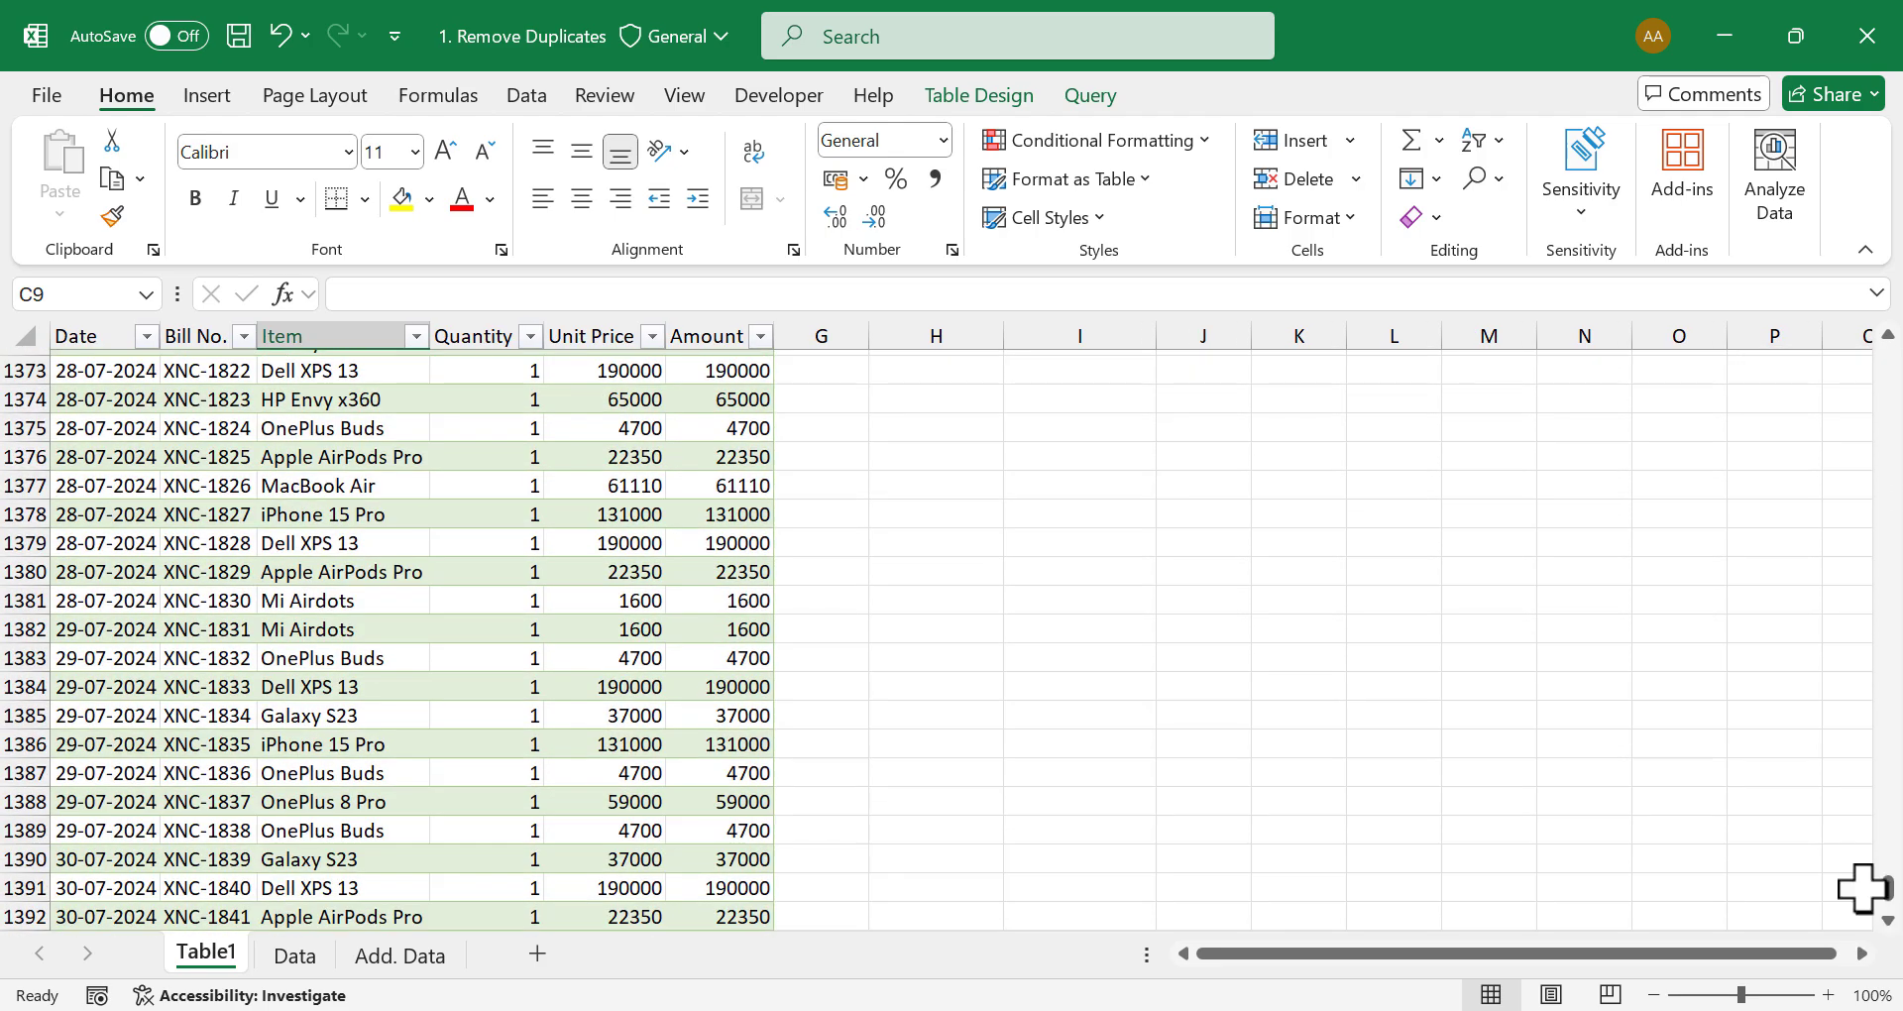
pyautogui.scroll(-5, 476, 816)
pyautogui.scroll(-4, 363, 739)
pyautogui.scroll(2, 209, 552)
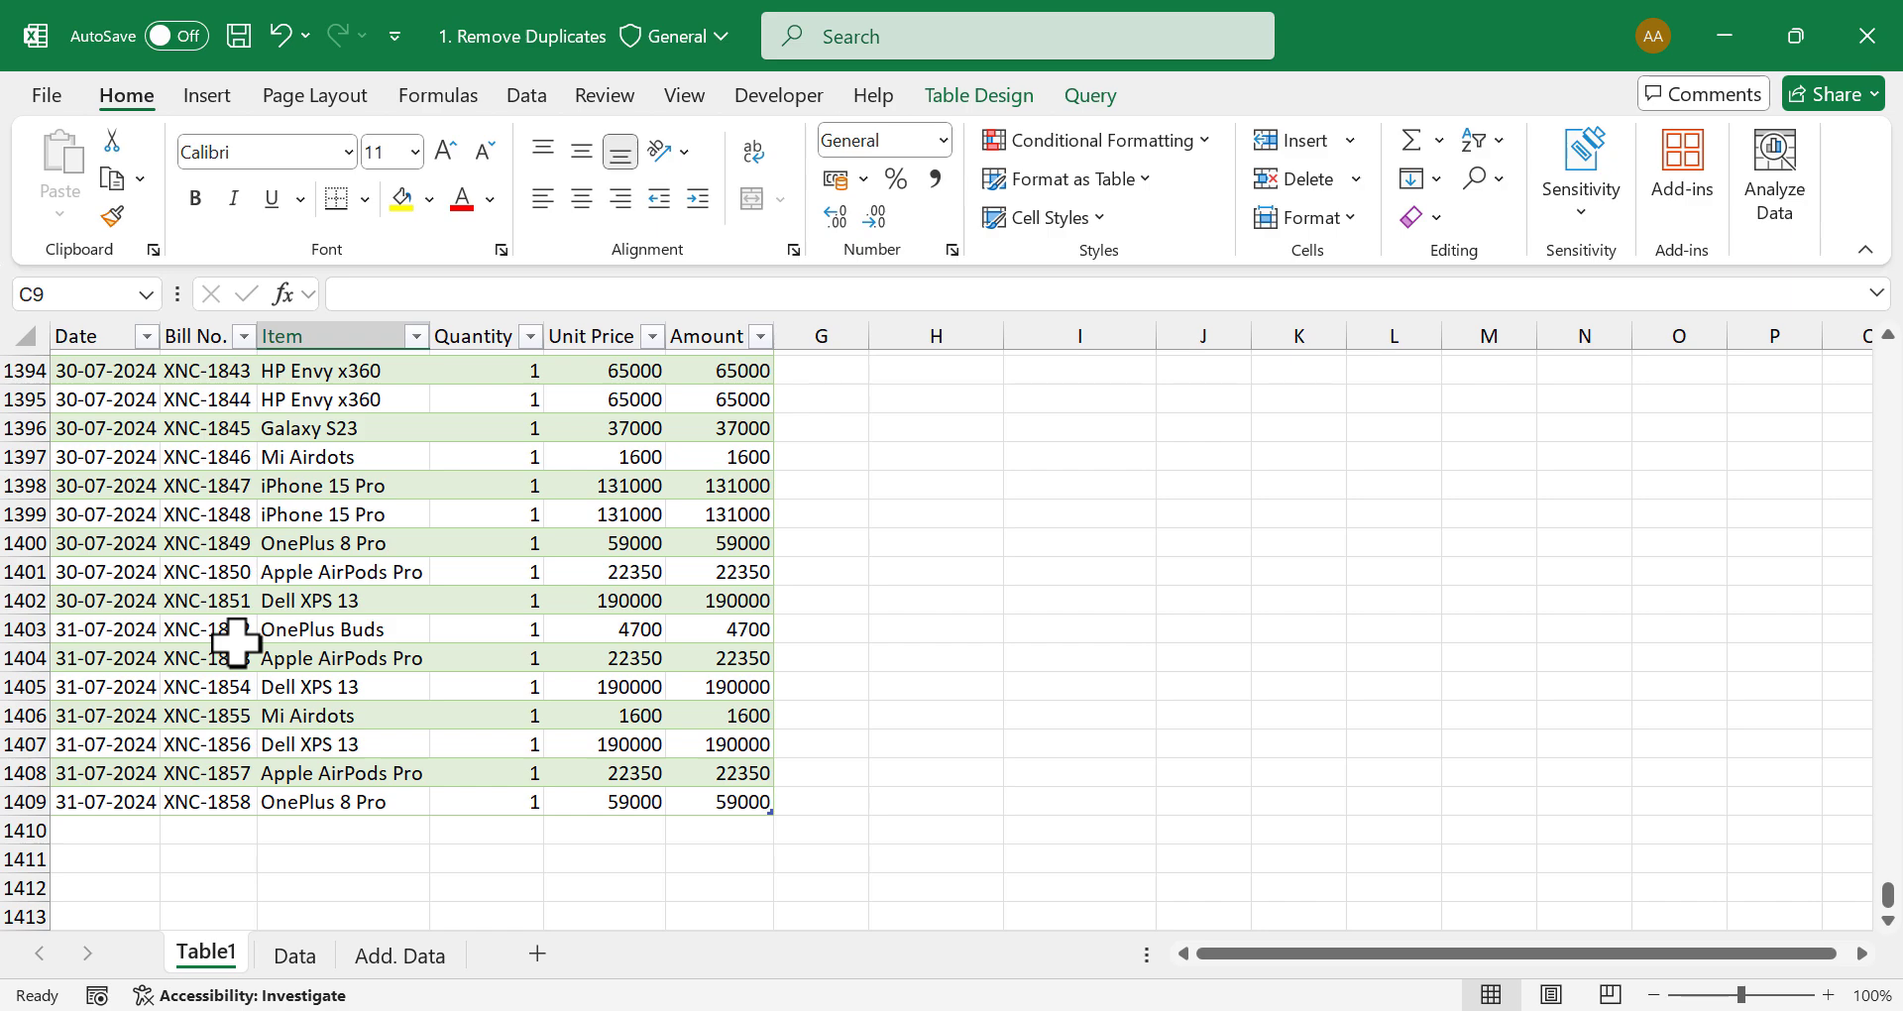
pyautogui.moveTo(1885, 900); pyautogui.dragTo(1881, 361)
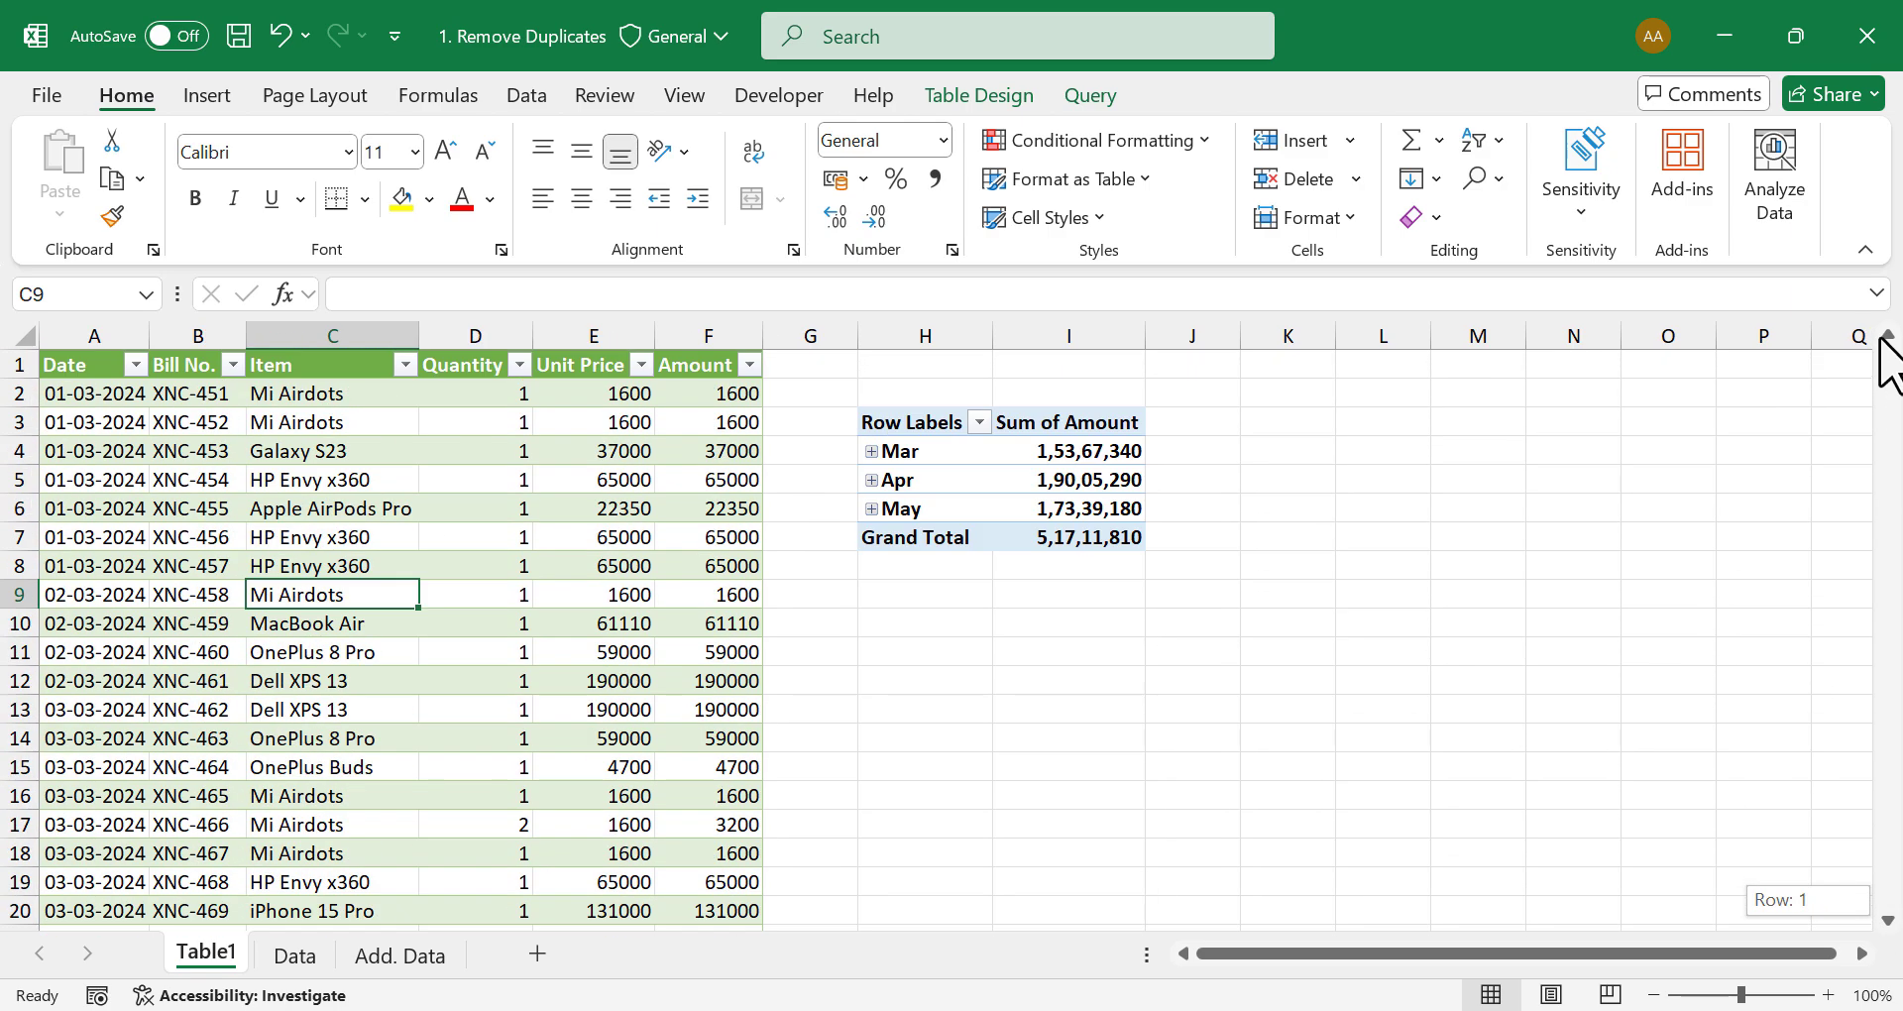
# Step: Refresh the PivotTable and check the new Jun 1,90,23,550 and Jul 1,70,25,990 totals
pyautogui.rightClick(957, 480)
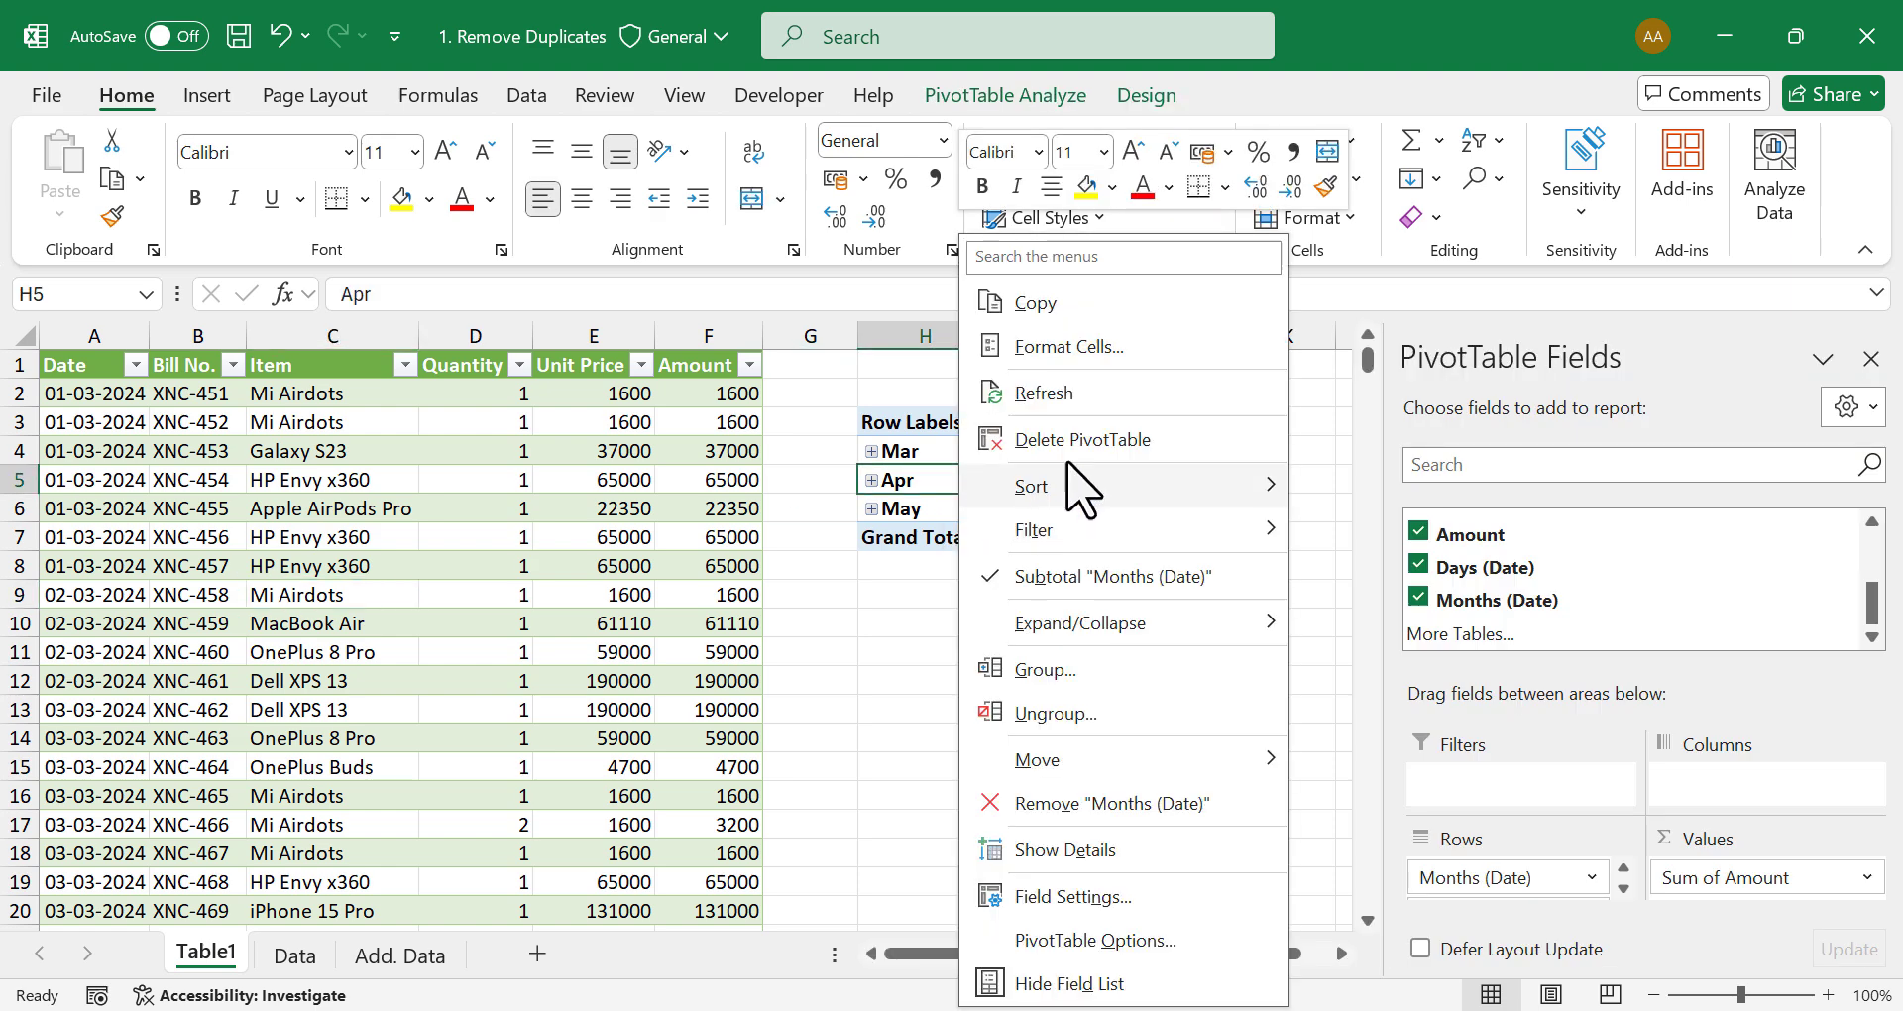
pyautogui.click(1137, 394)
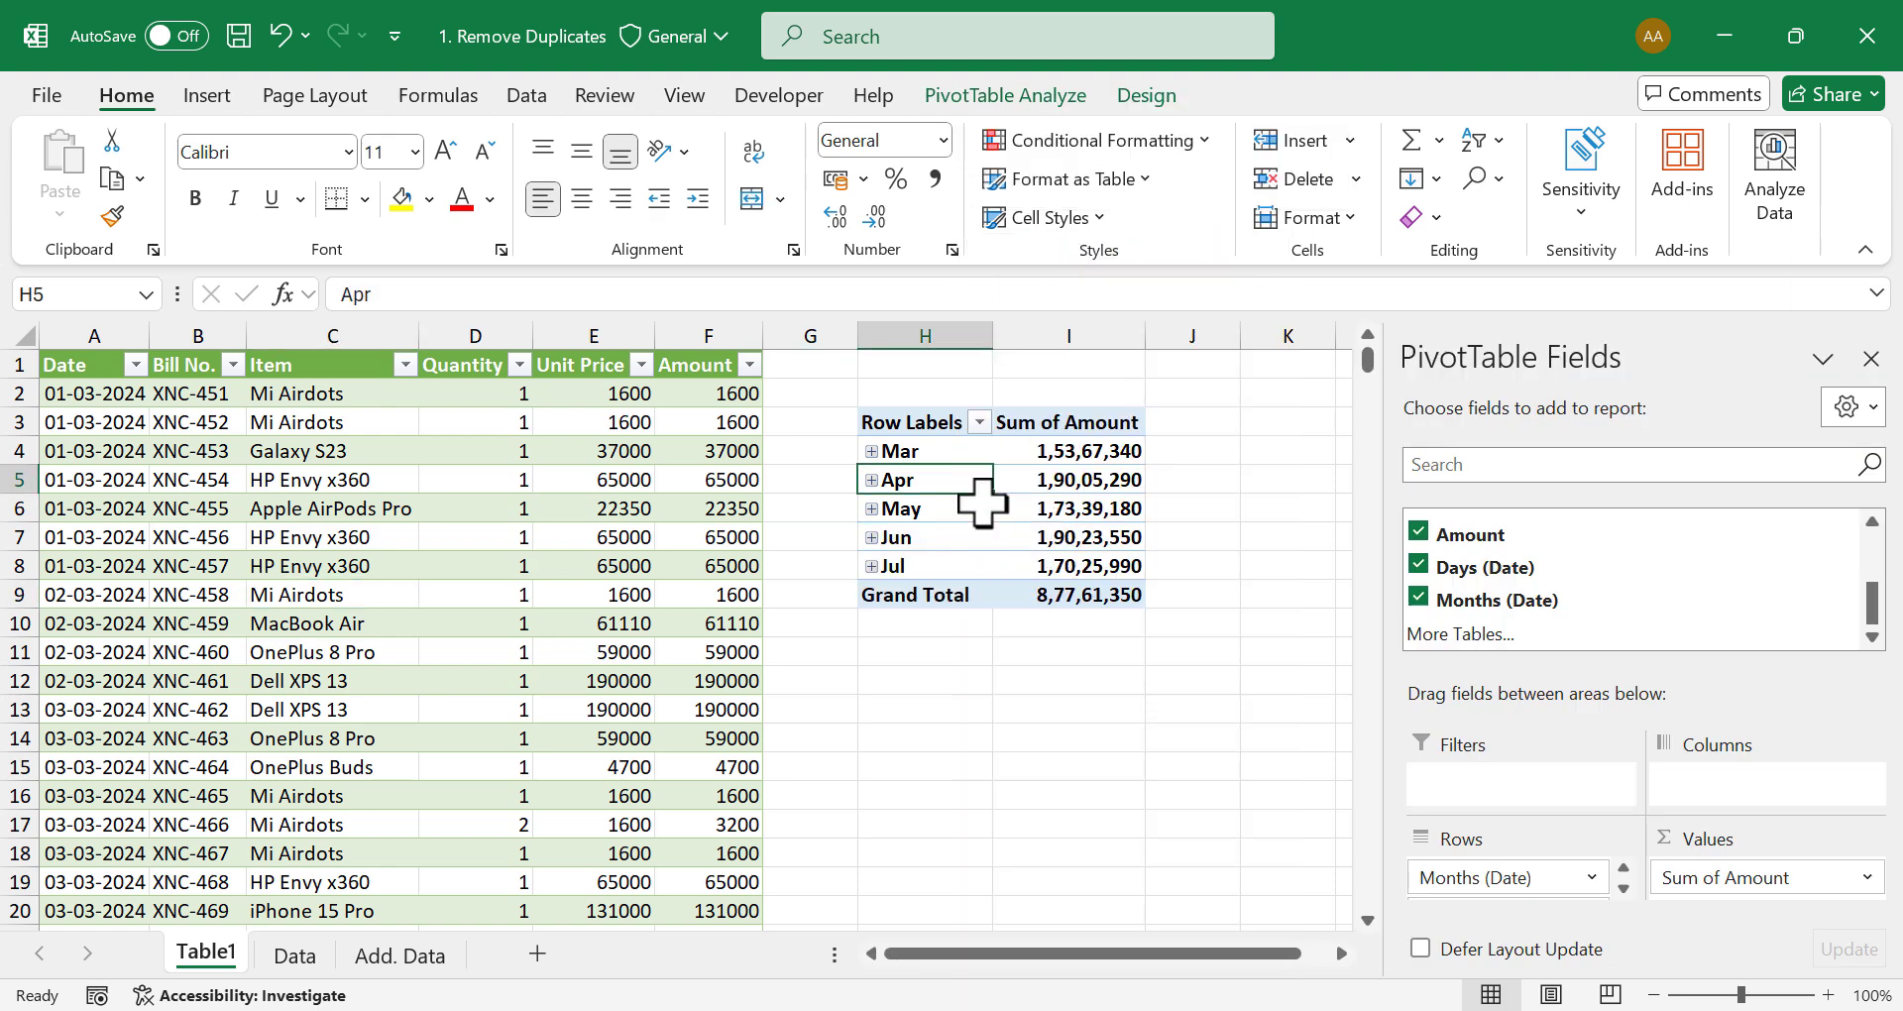
pyautogui.click(1125, 540)
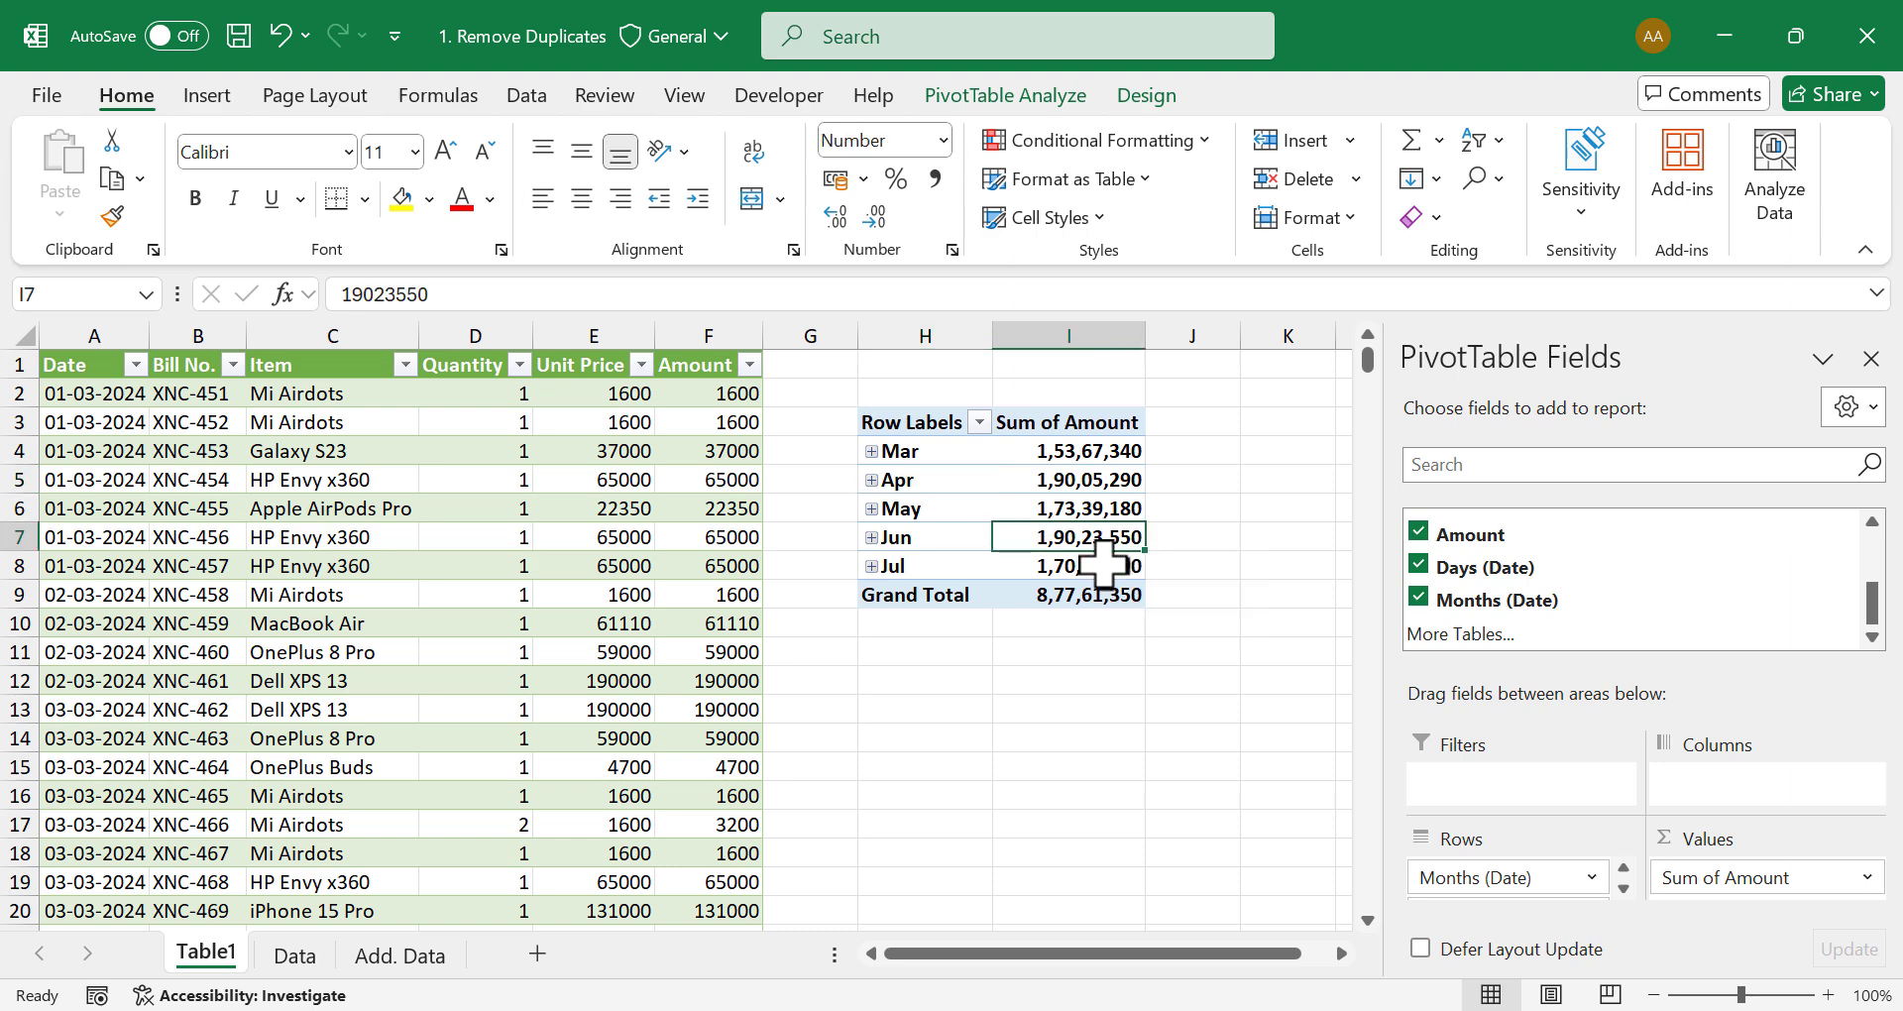
pyautogui.click(1108, 573)
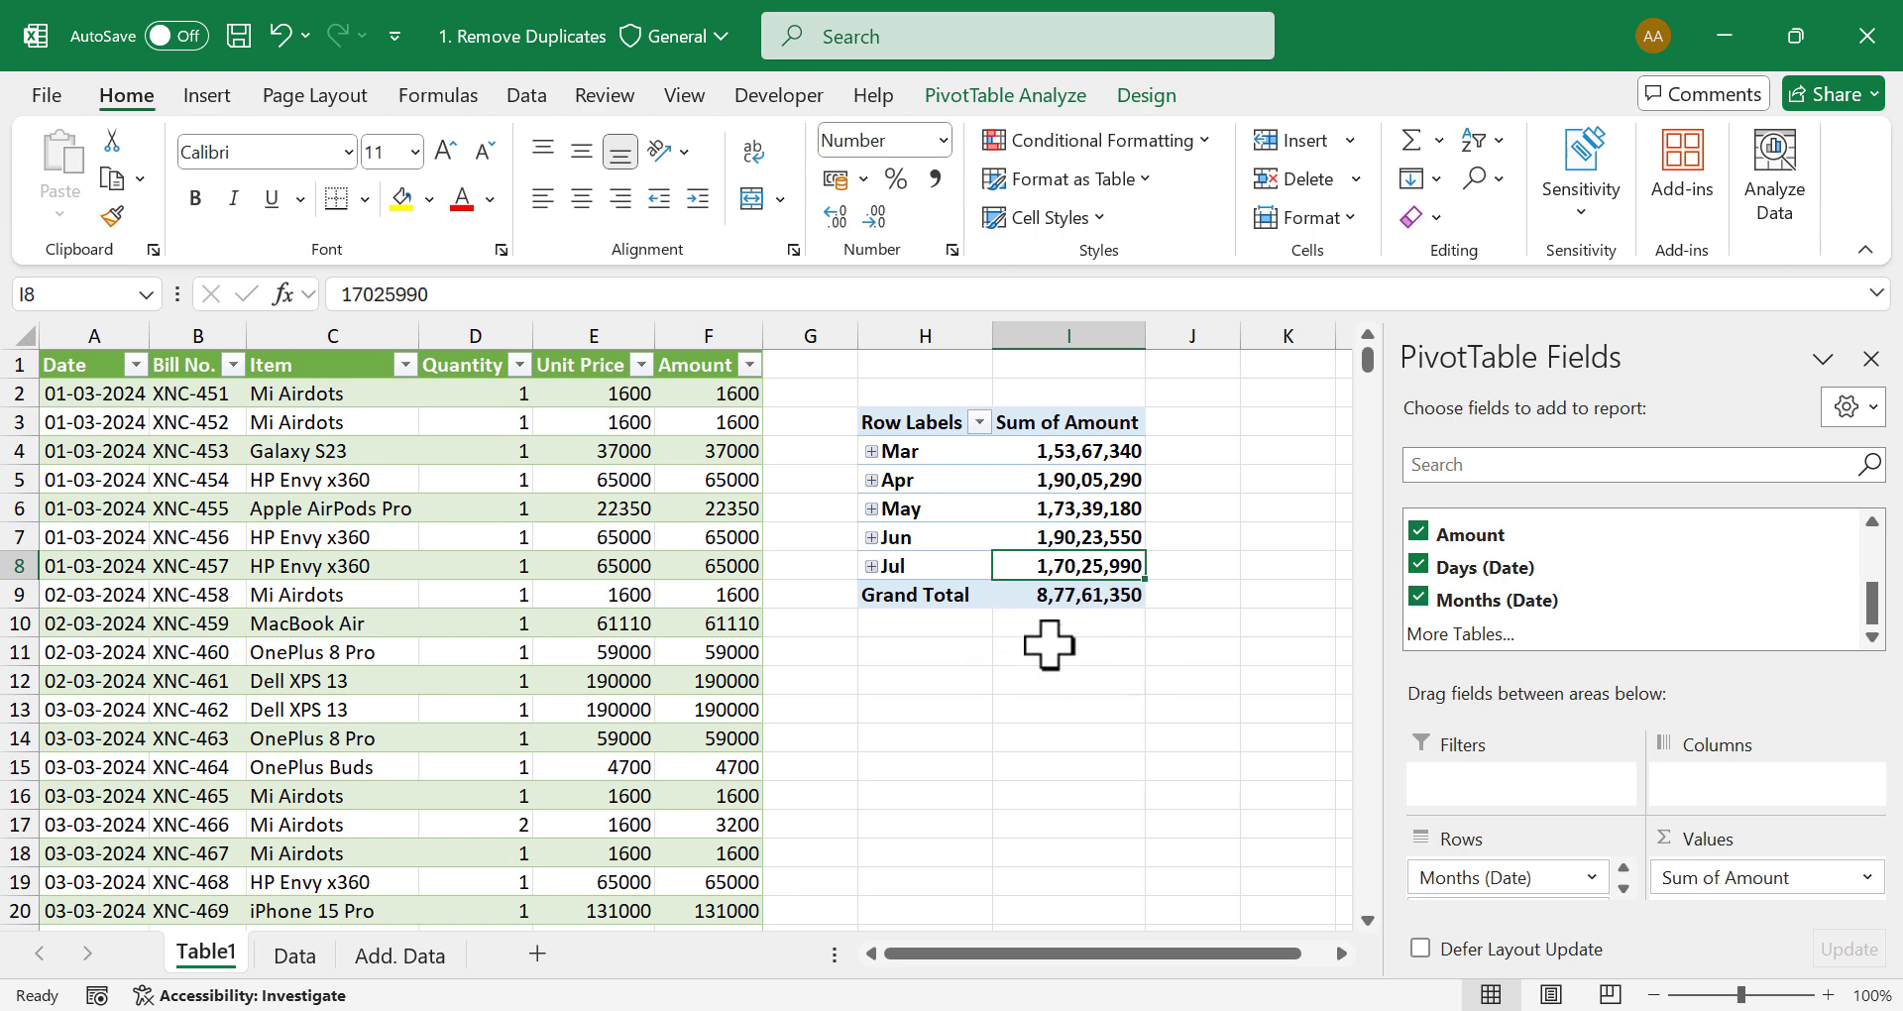
pyautogui.click(297, 956)
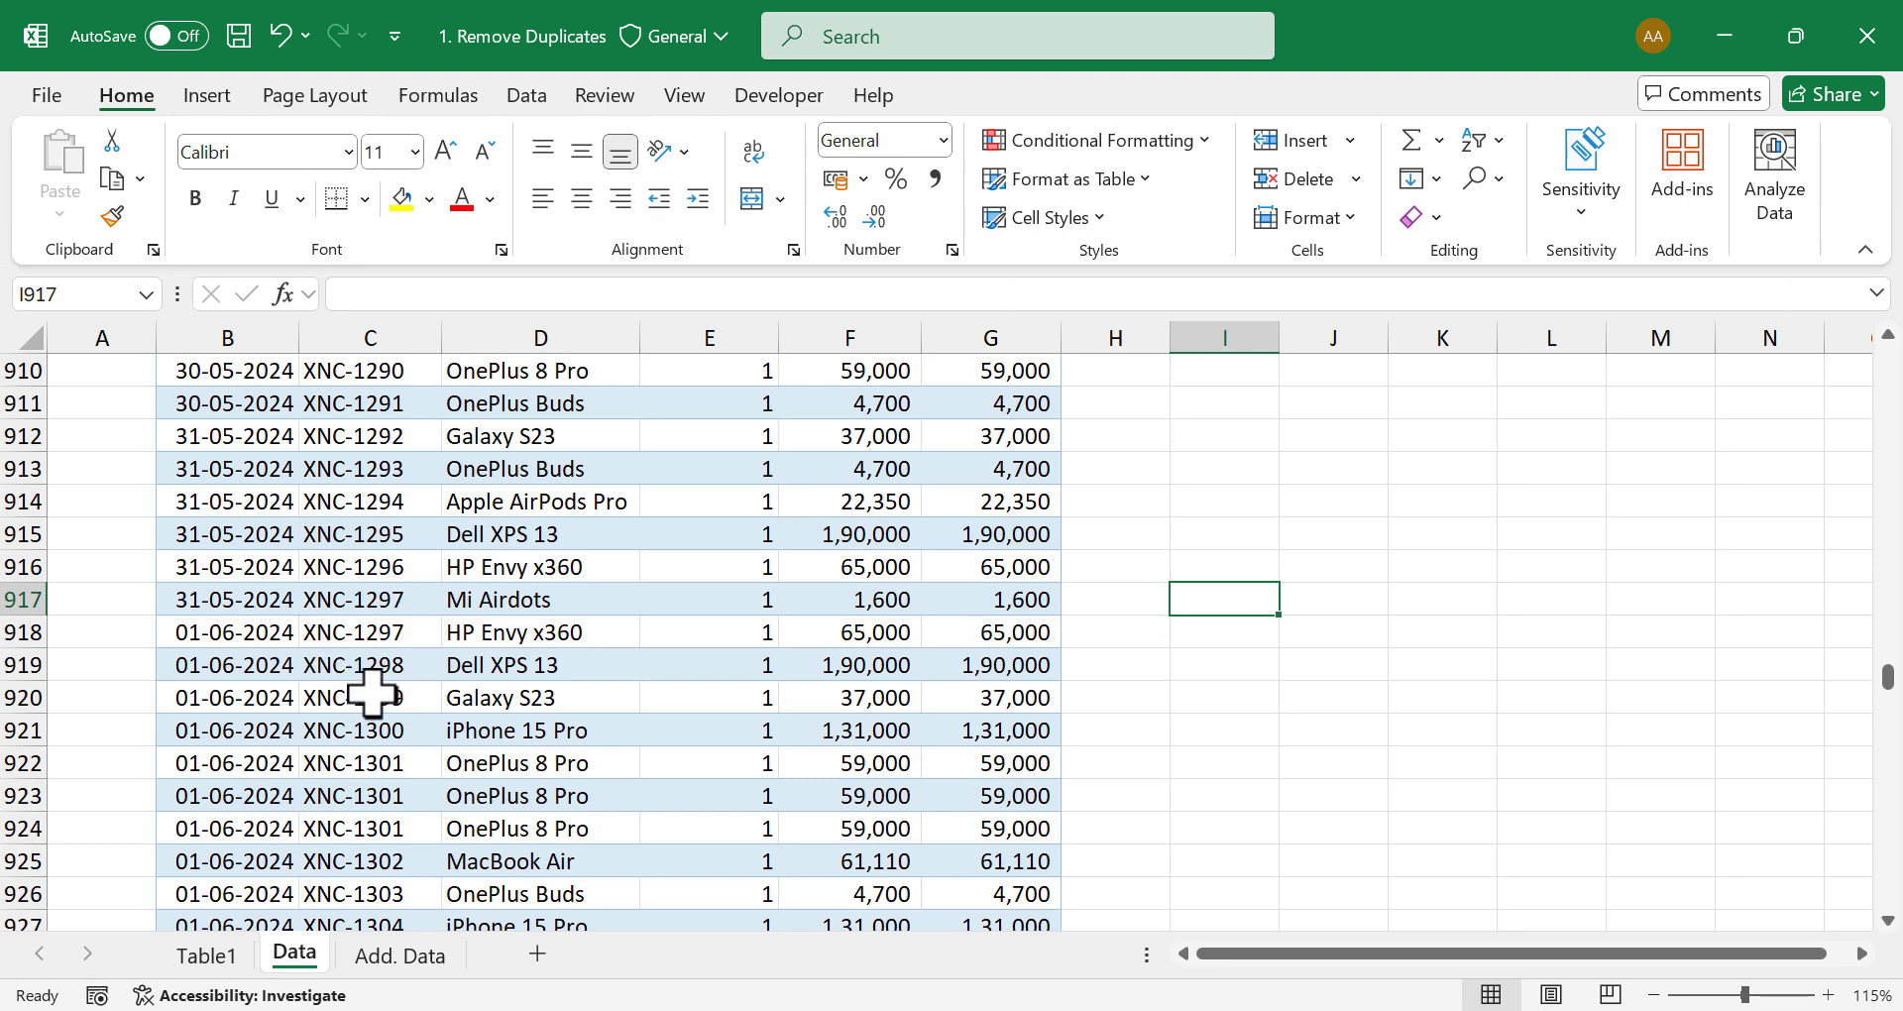
pyautogui.click(206, 955)
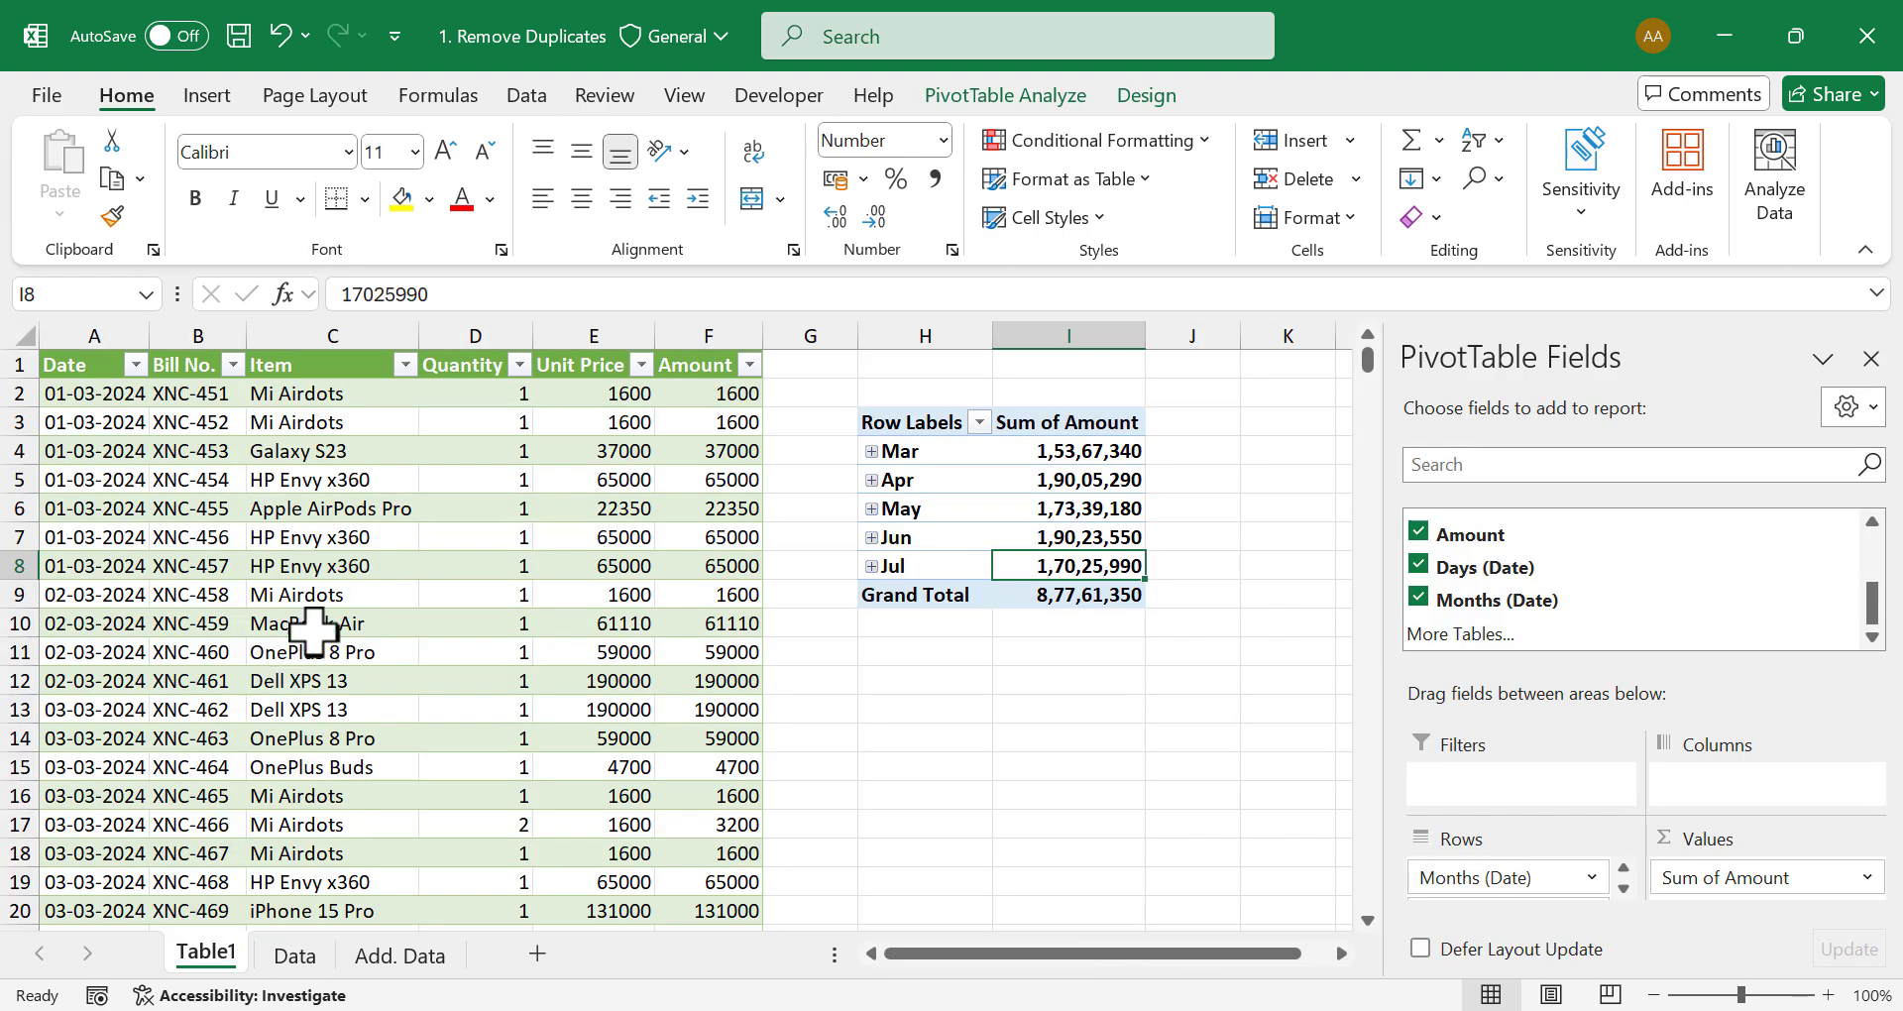